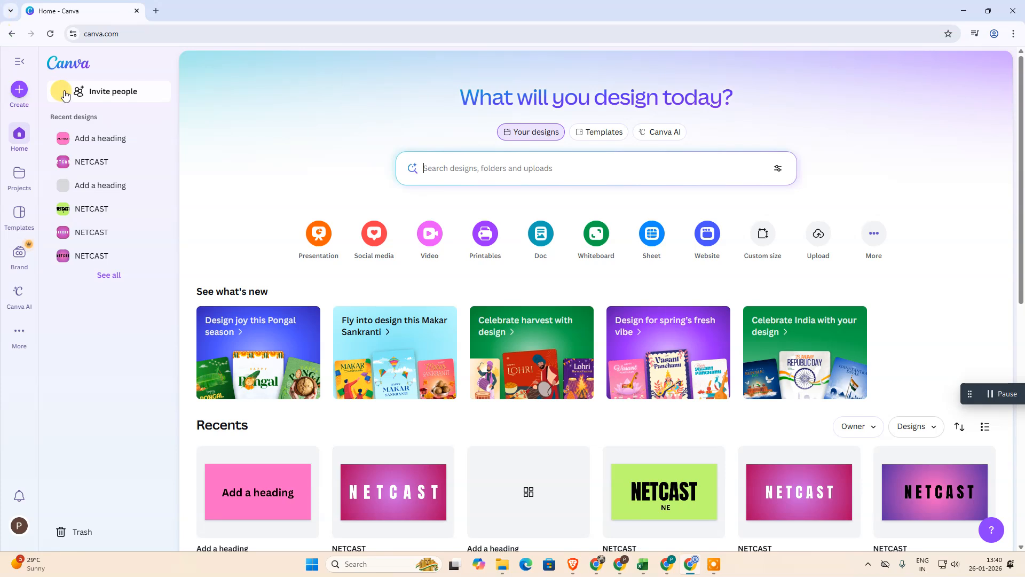
Open the design creation options and look through the Presentations, Social media, Photo editor and Videos categories.
left_click(22, 96)
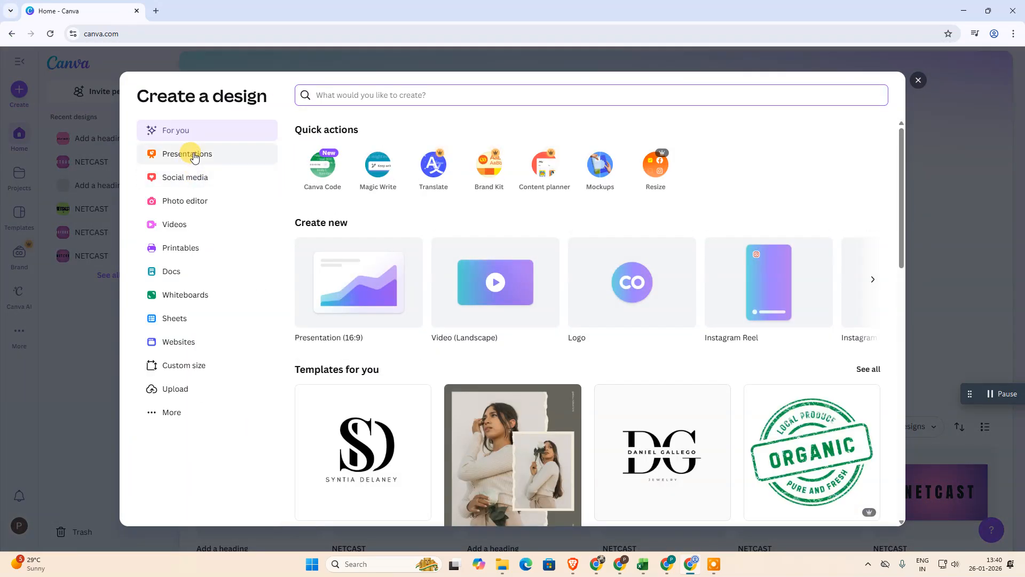
left_click(194, 156)
left_click(204, 174)
left_click(194, 152)
left_click(217, 185)
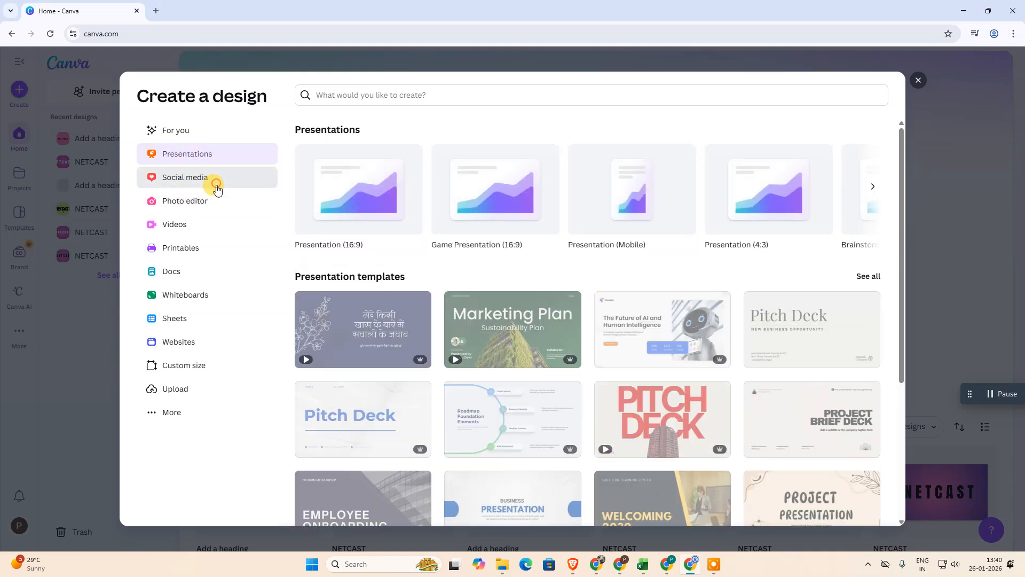
left_click(206, 201)
left_click(206, 227)
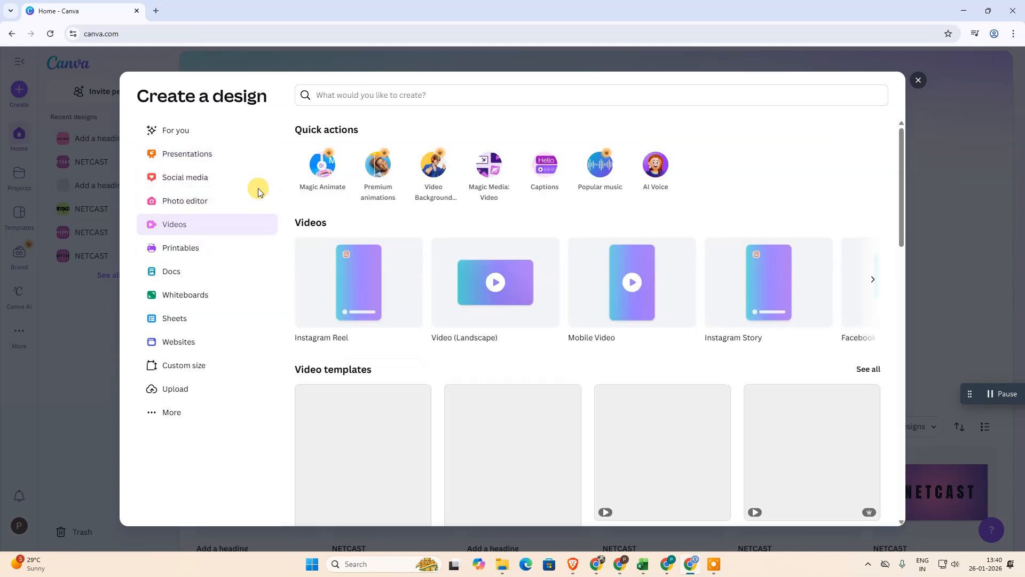
left_click(212, 180)
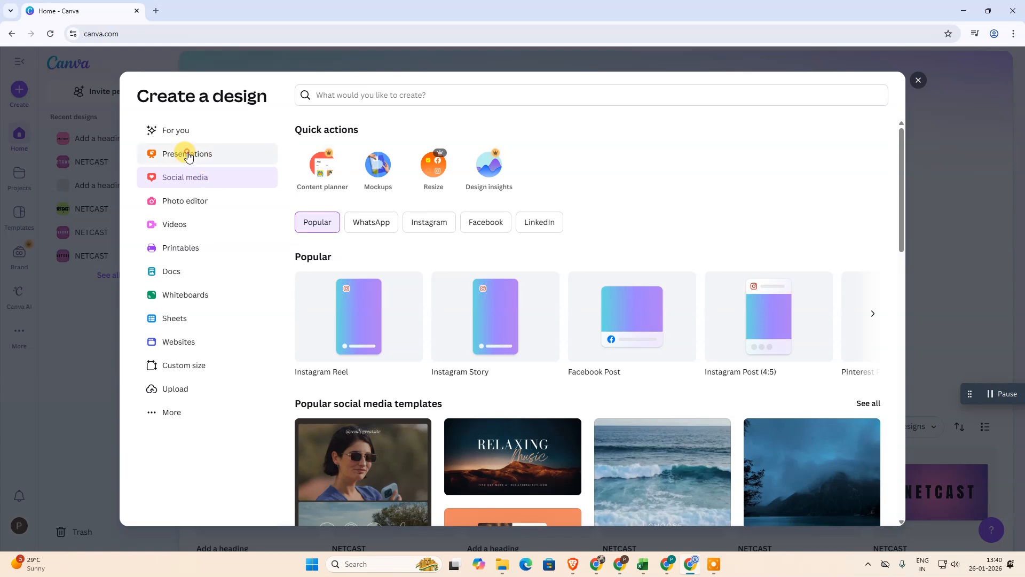
left_click(188, 154)
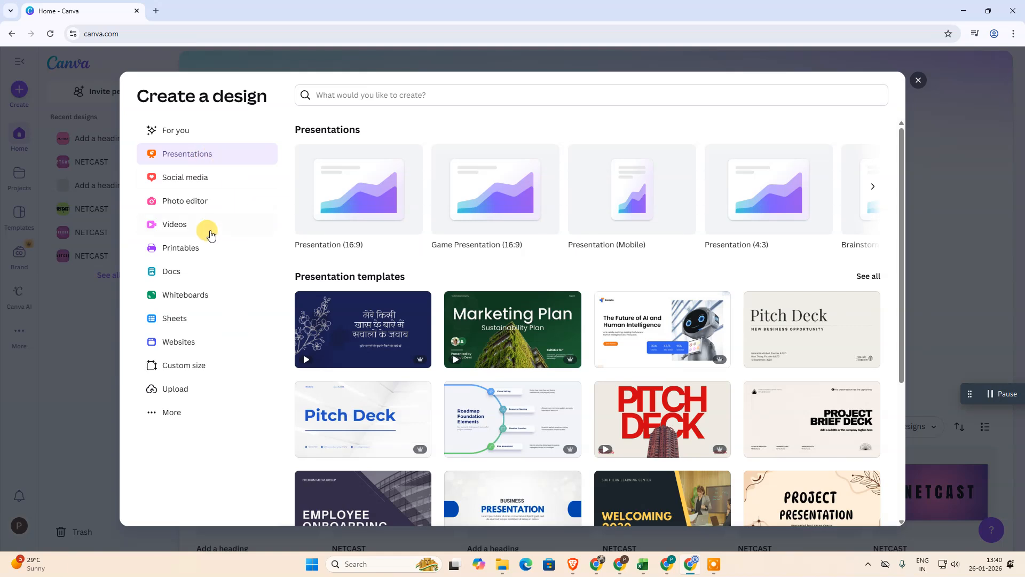
left_click(206, 226)
Create a blank Presentation (16:9) design and a blank Video (Landscape) design.
left_click(196, 154)
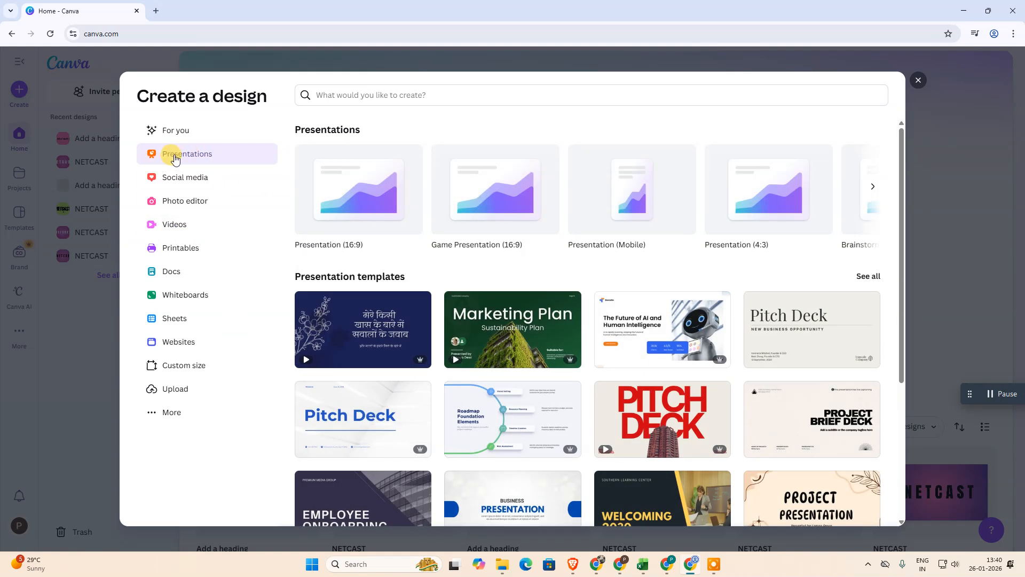
left_click(357, 184)
left_click(62, 10)
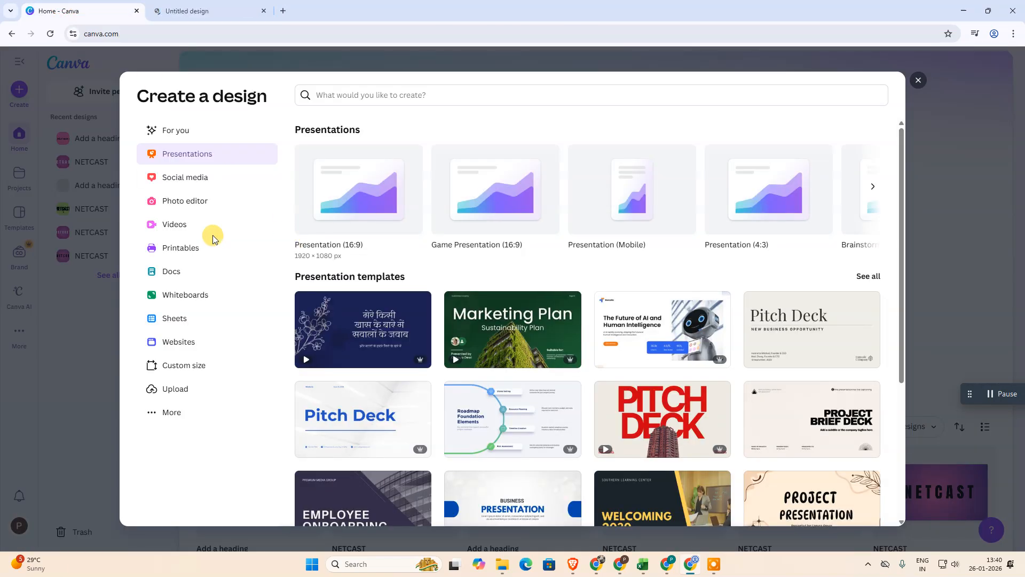
left_click(172, 225)
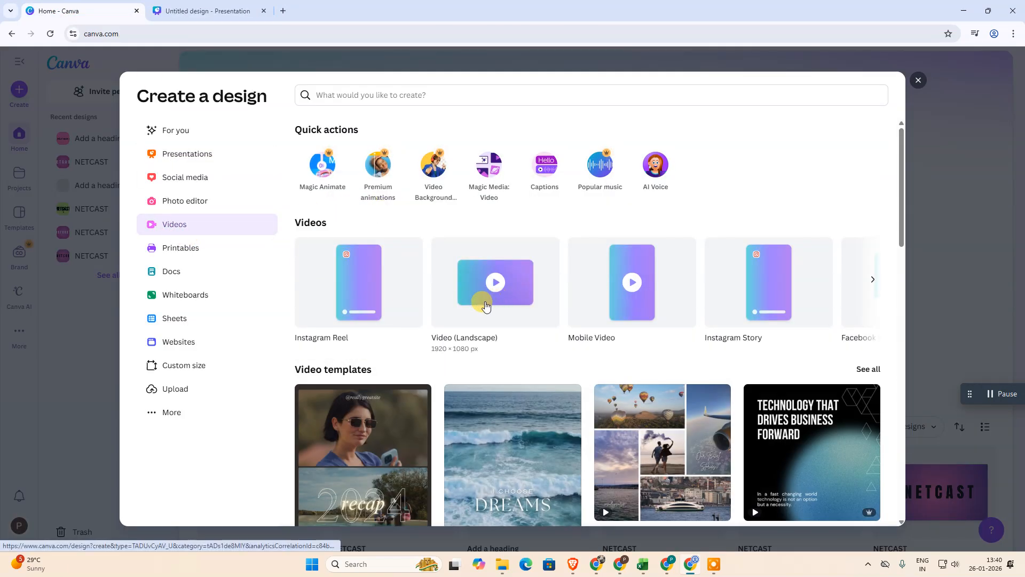
left_click(506, 290)
Compare the presentation and video editors and examine the custom size settings of both designs.
left_click_drag(339, 11, 201, 11)
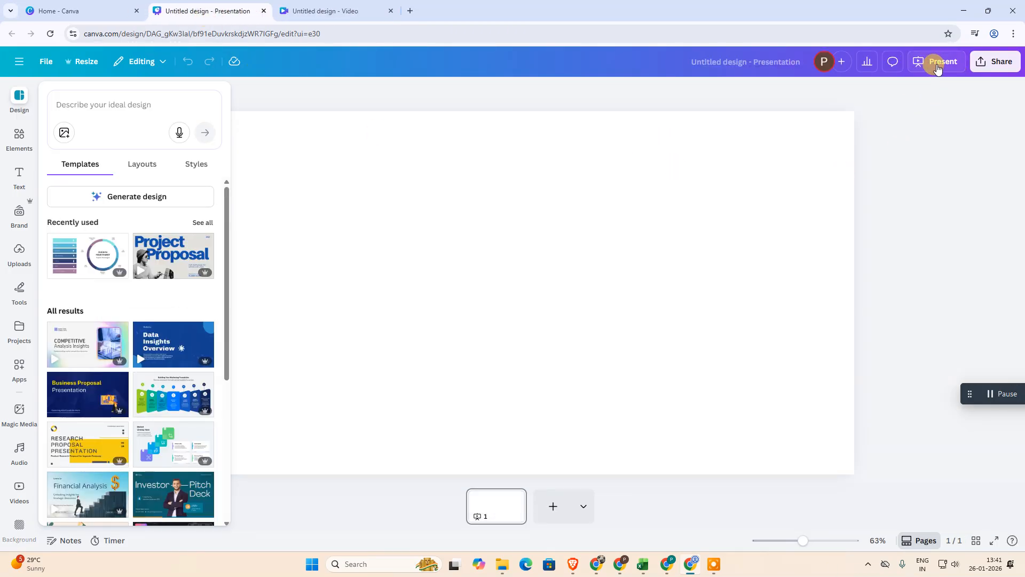
left_click(320, 9)
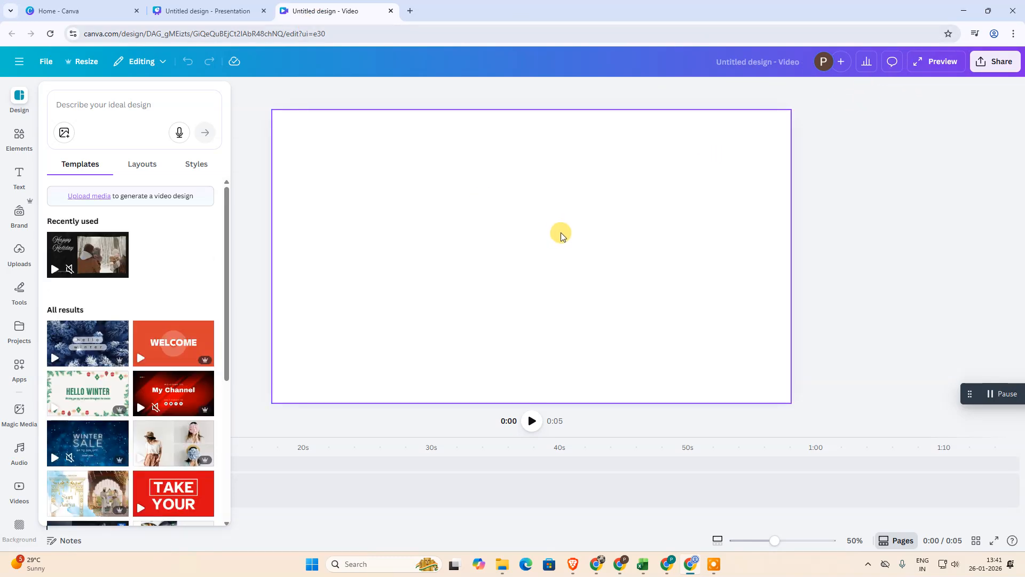
left_click(179, 10)
left_click(87, 62)
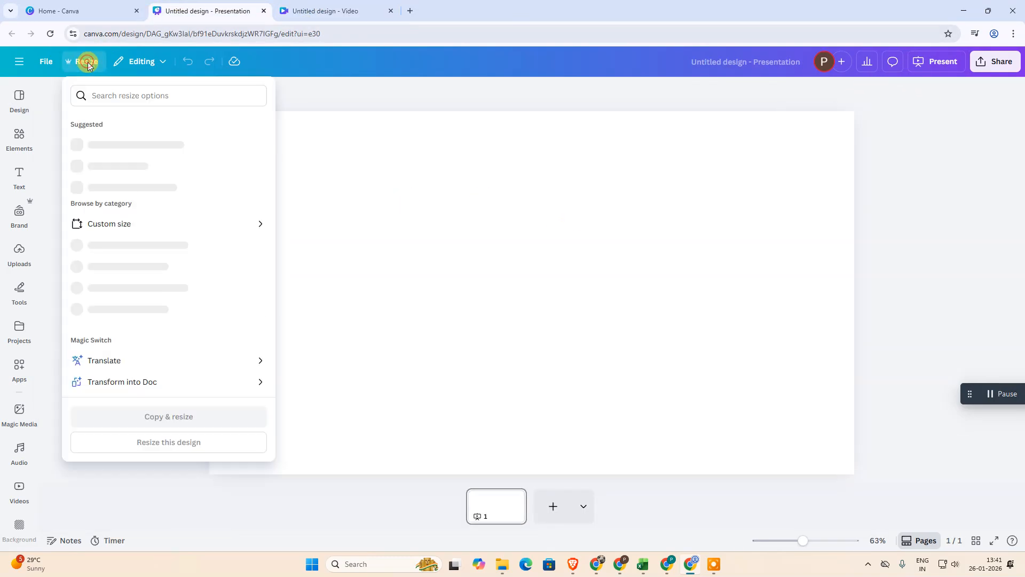
left_click(129, 250)
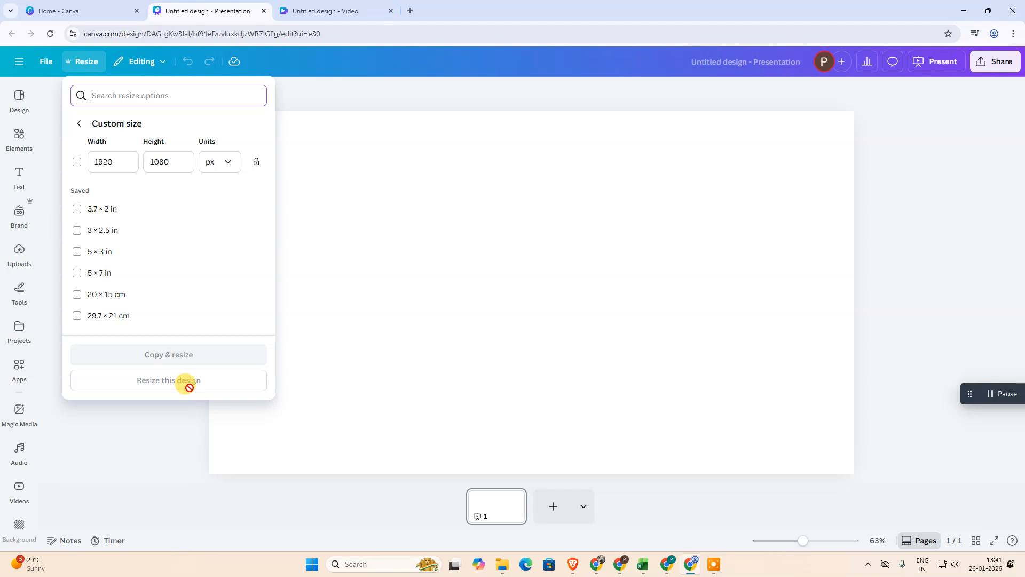
left_click(321, 10)
left_click(89, 62)
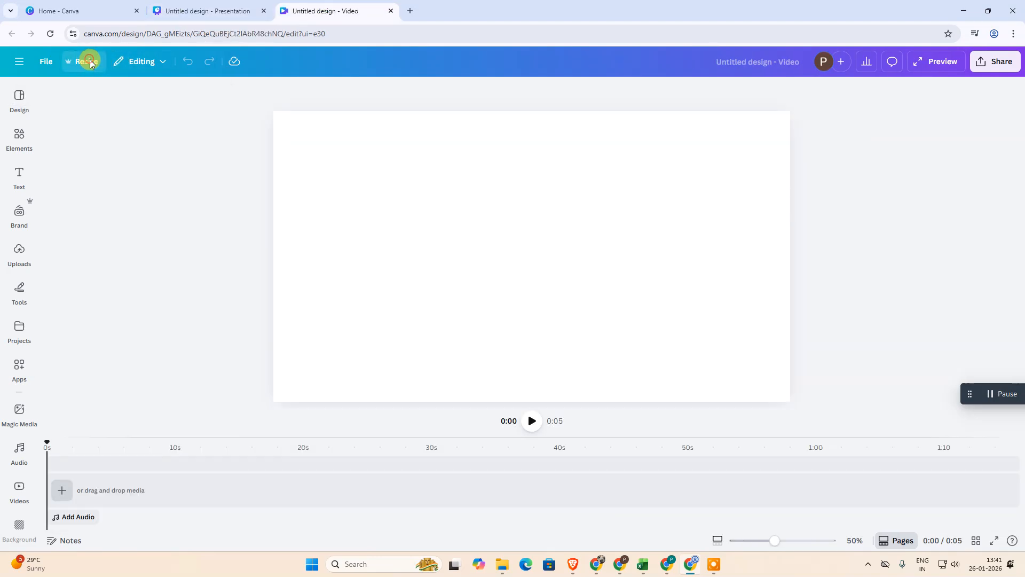
left_click(96, 249)
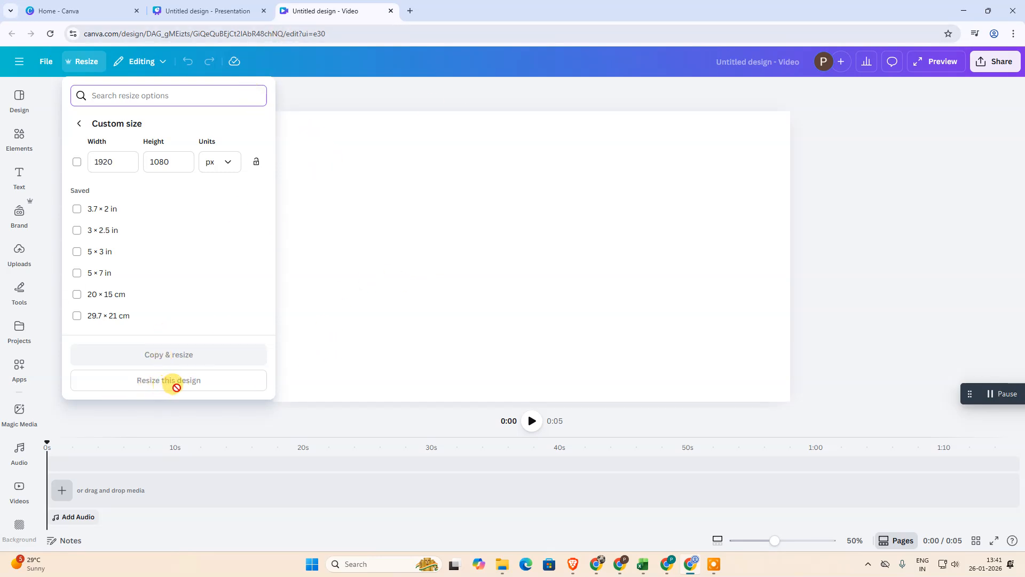
Return to the presentation design and fill the blank page's background with the medium orchid-purple default solid color.
key("ctrl+shift+Tab")
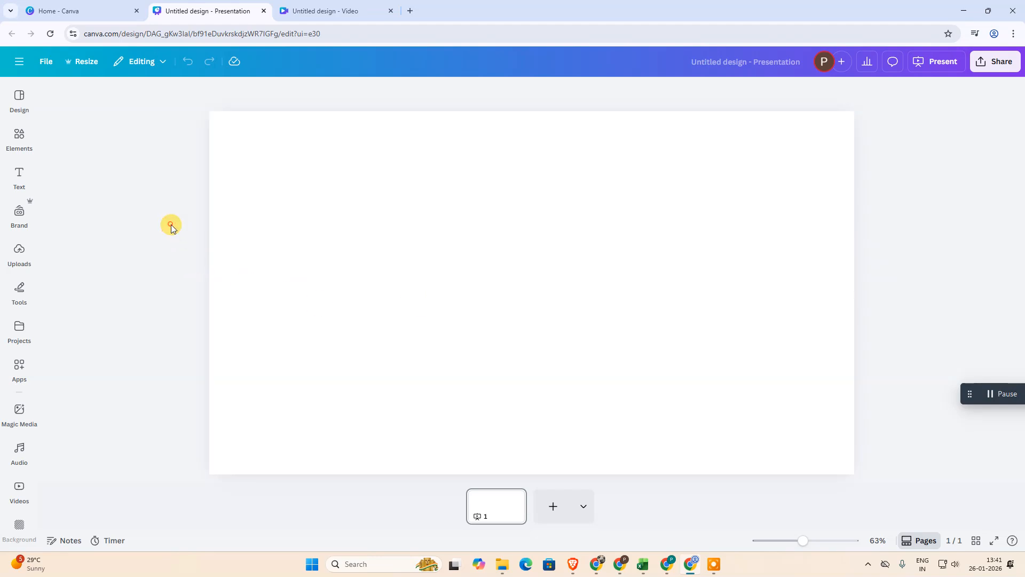
left_click(331, 217)
left_click(584, 94)
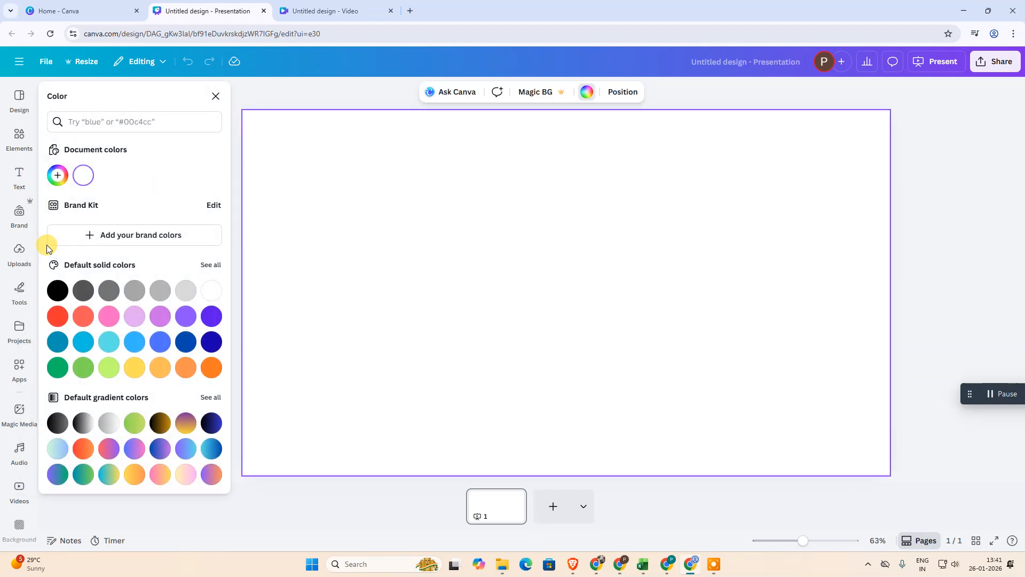
left_click(133, 323)
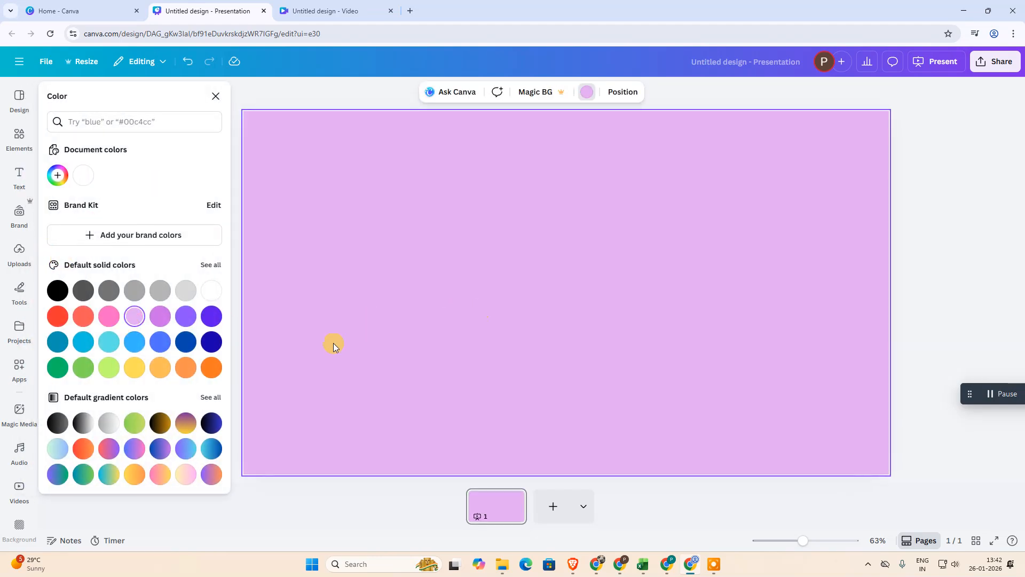
left_click(158, 316)
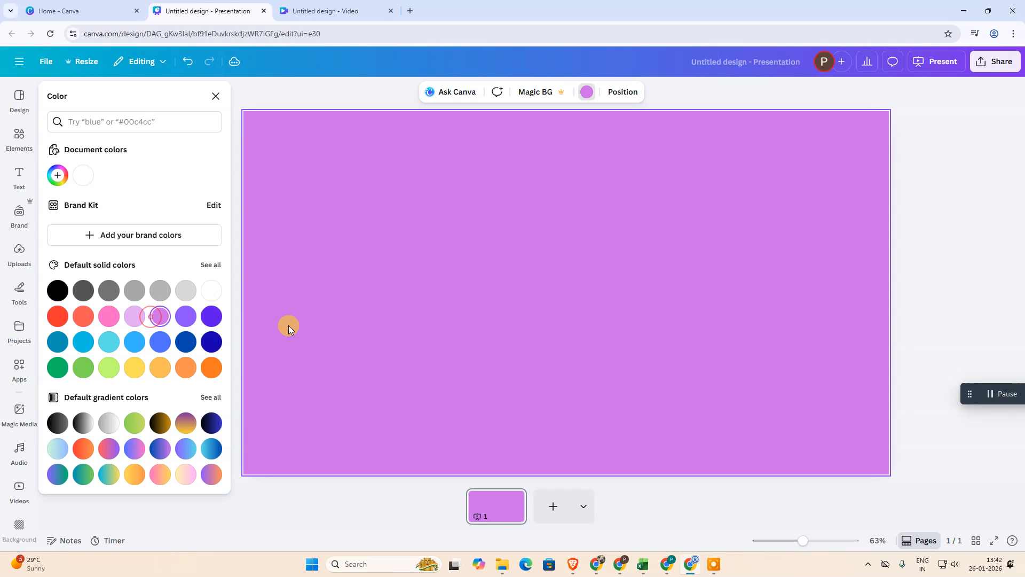
Turn the page background into a purple-to-crimson gradient with the radial style centred on the page.
left_click(57, 176)
left_click(170, 207)
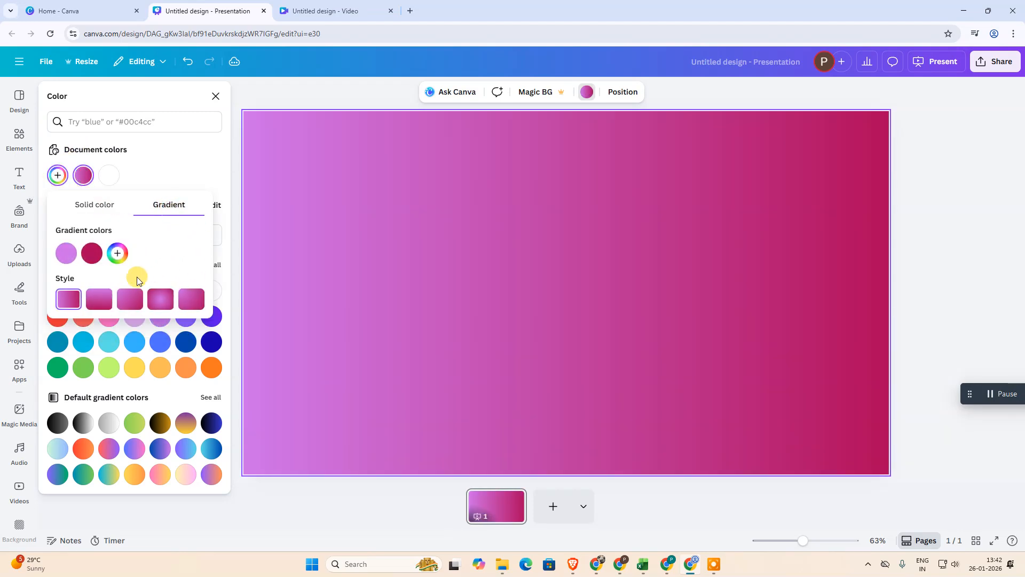
left_click(130, 299)
left_click(160, 299)
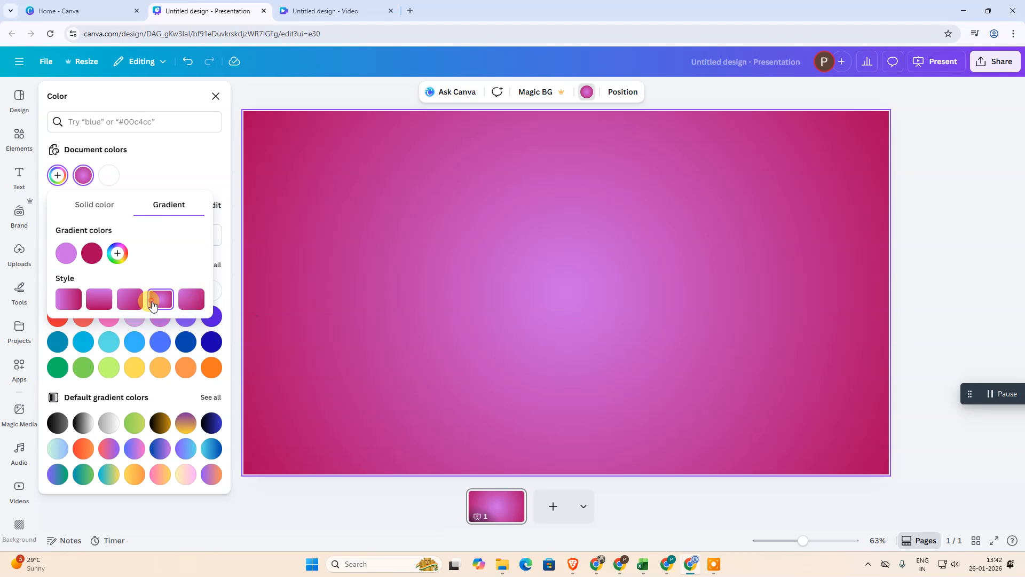
left_click(99, 299)
left_click(160, 299)
left_click(597, 273)
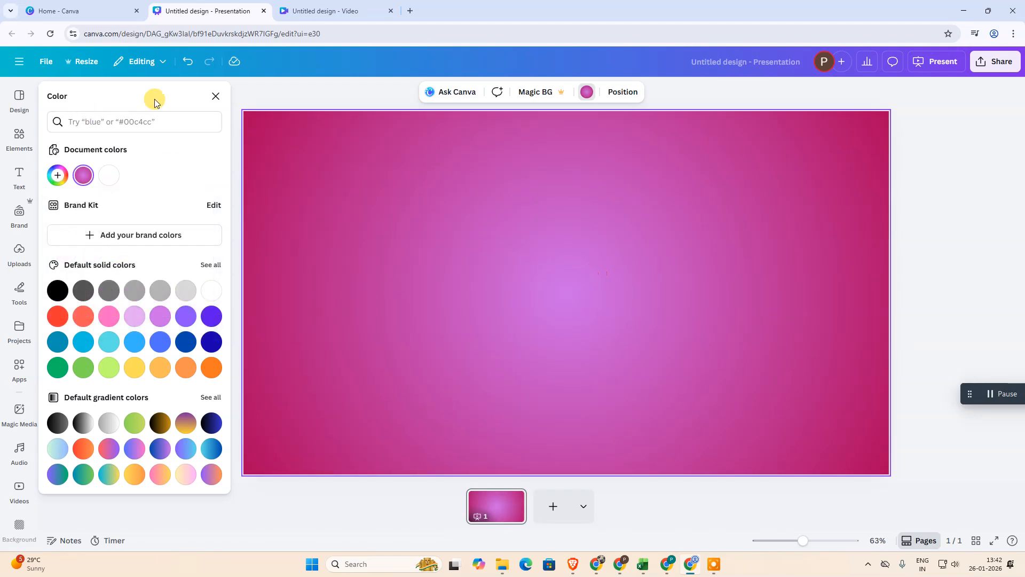
left_click(216, 96)
Add a heading to the page with the text NETCAST.
left_click(25, 137)
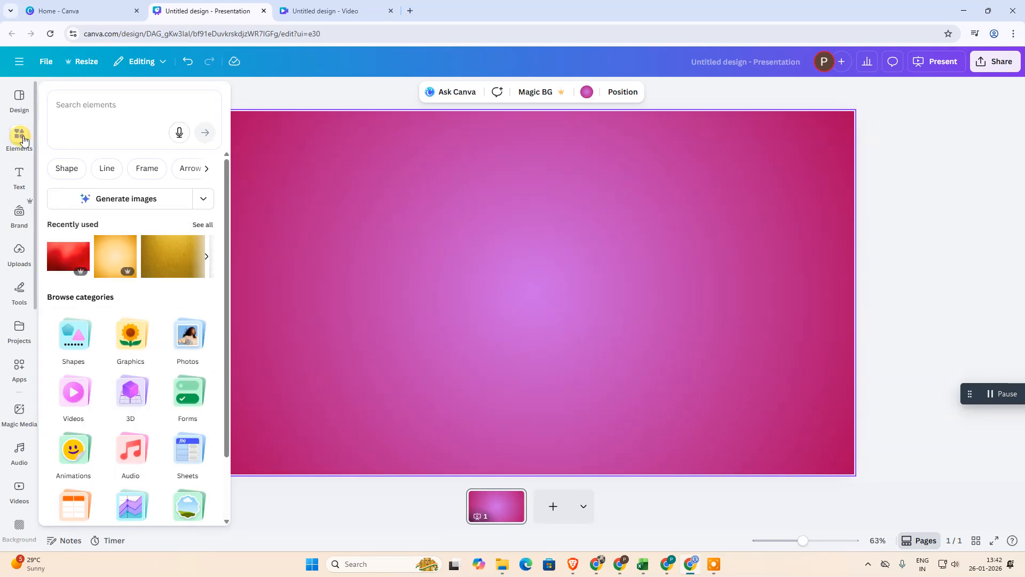
left_click(23, 173)
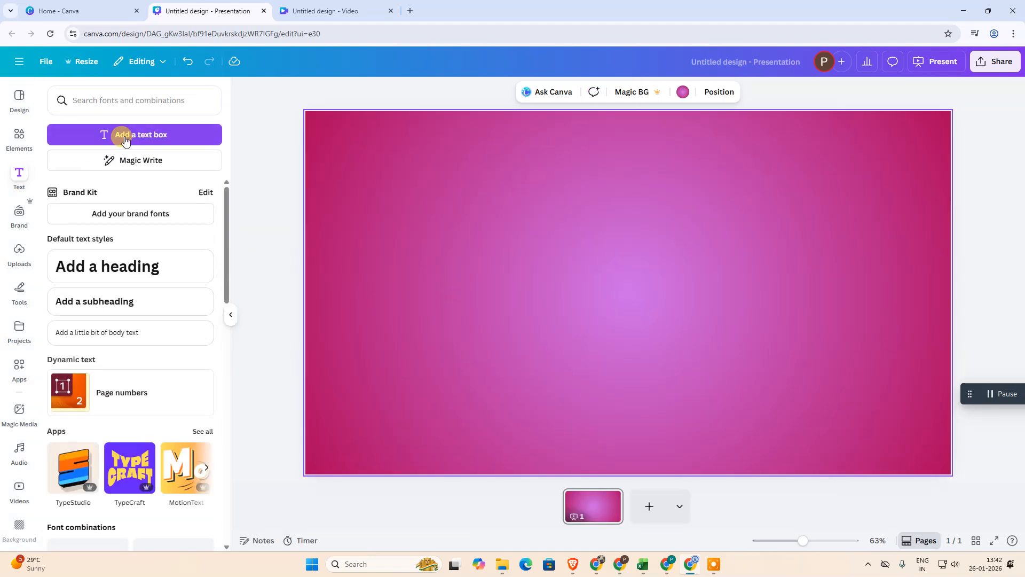
left_click(127, 264)
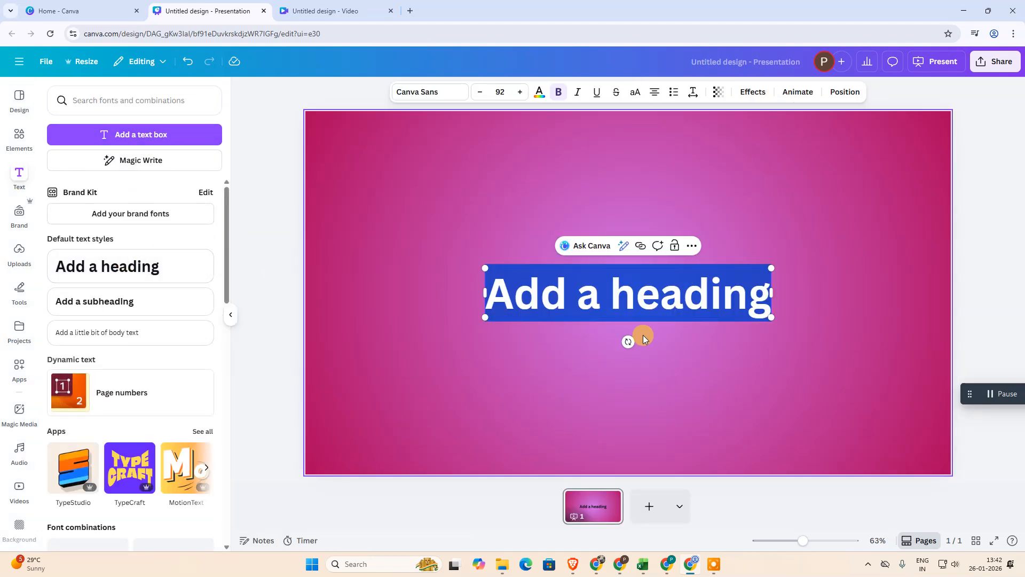
type("NET")
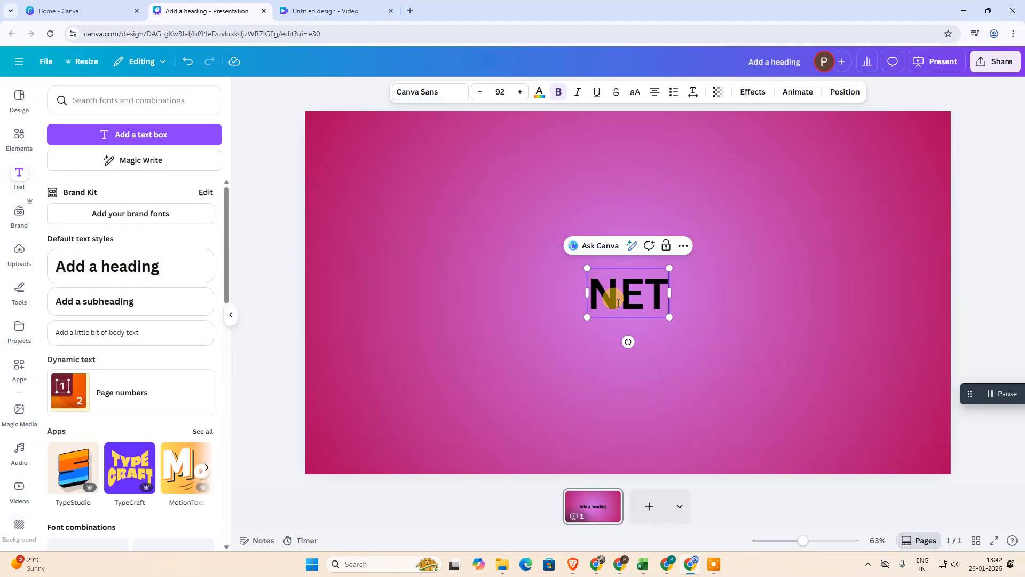
type("CAST")
left_click(664, 381)
Enlarge the NETCAST heading to font size 181 and place it at the centre of the page.
left_click(617, 300)
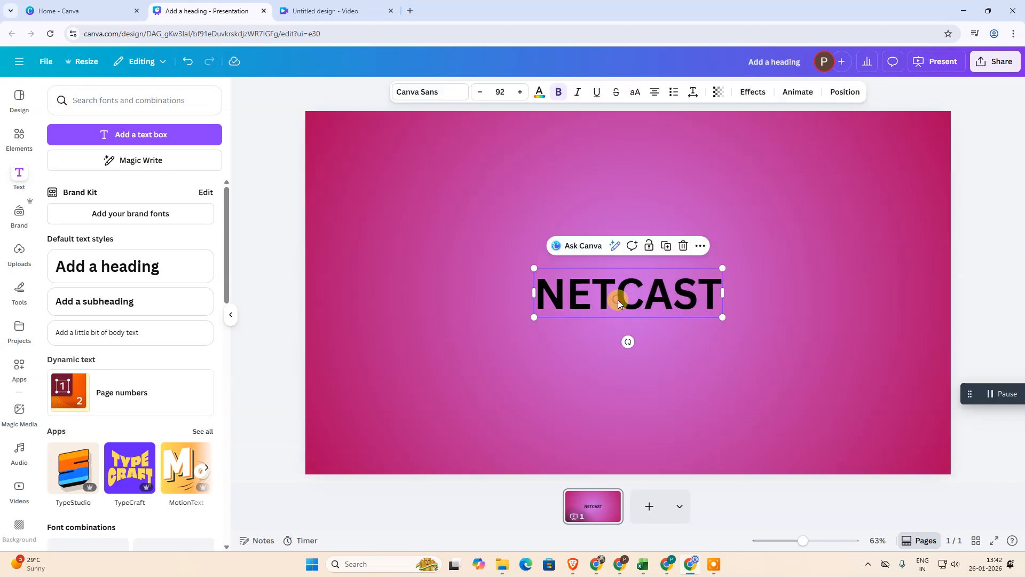
left_click_drag(723, 317, 892, 390)
left_click_drag(825, 348, 738, 324)
Try a green gradient on the NETCAST heading, then set its text color to solid white.
left_click(537, 93)
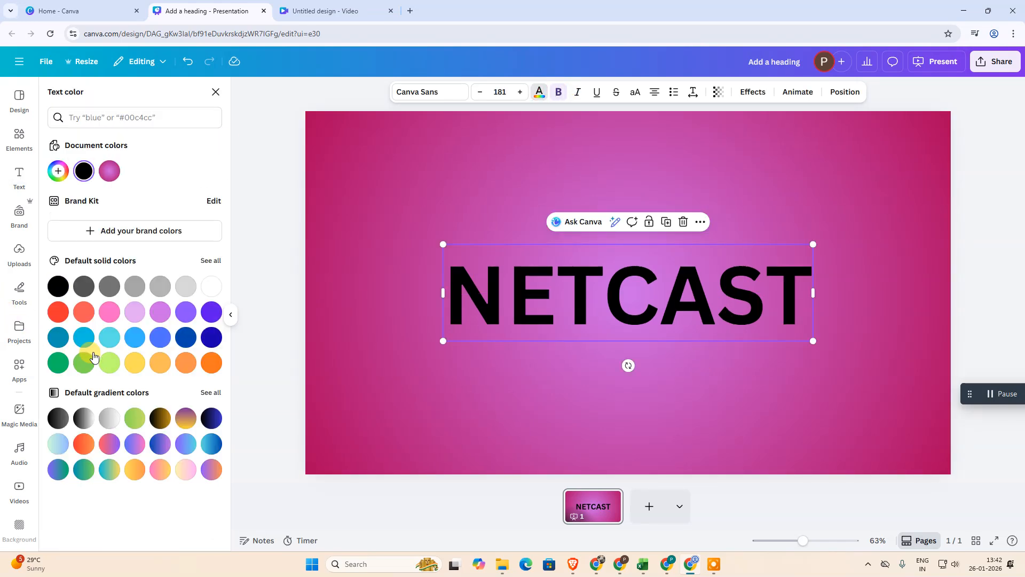
left_click(133, 418)
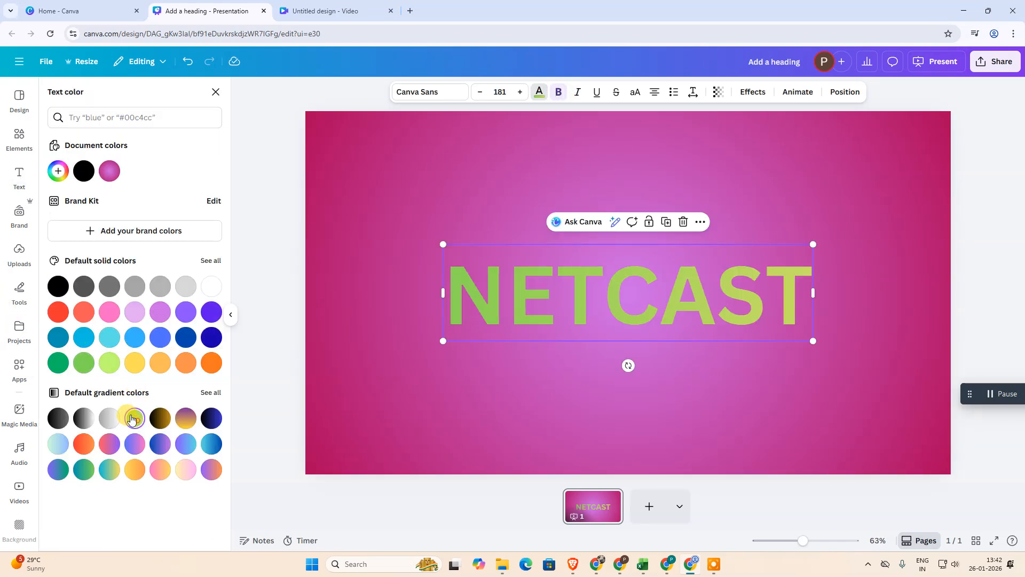
left_click(210, 288)
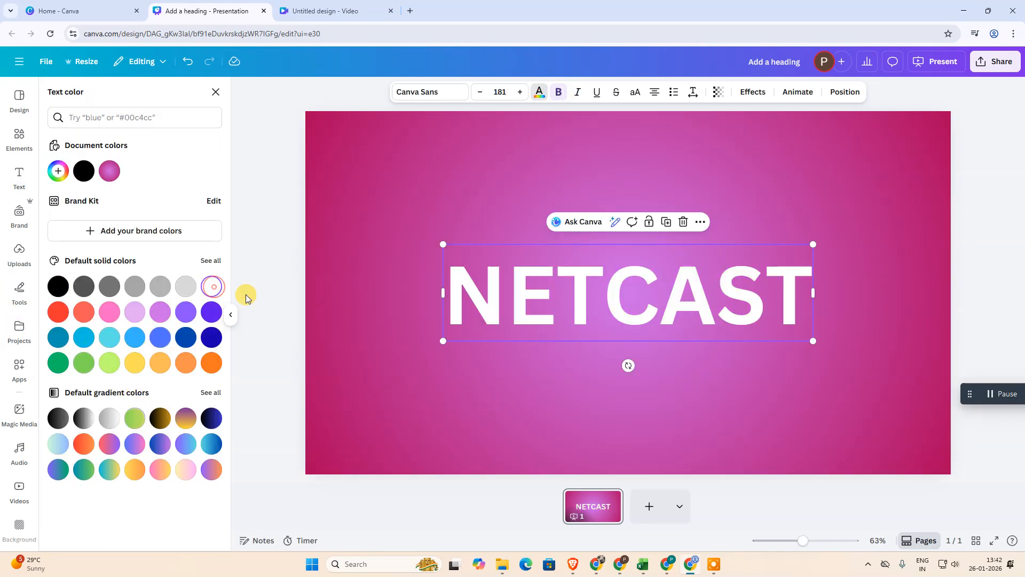
Change the NETCAST heading's font to Anton.
left_click(435, 93)
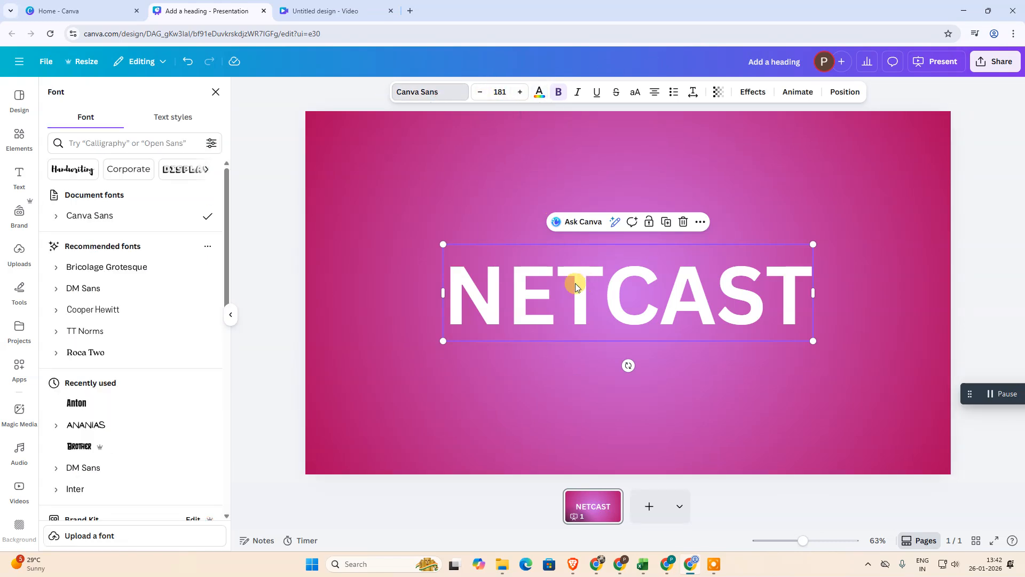
left_click(431, 92)
left_click(430, 92)
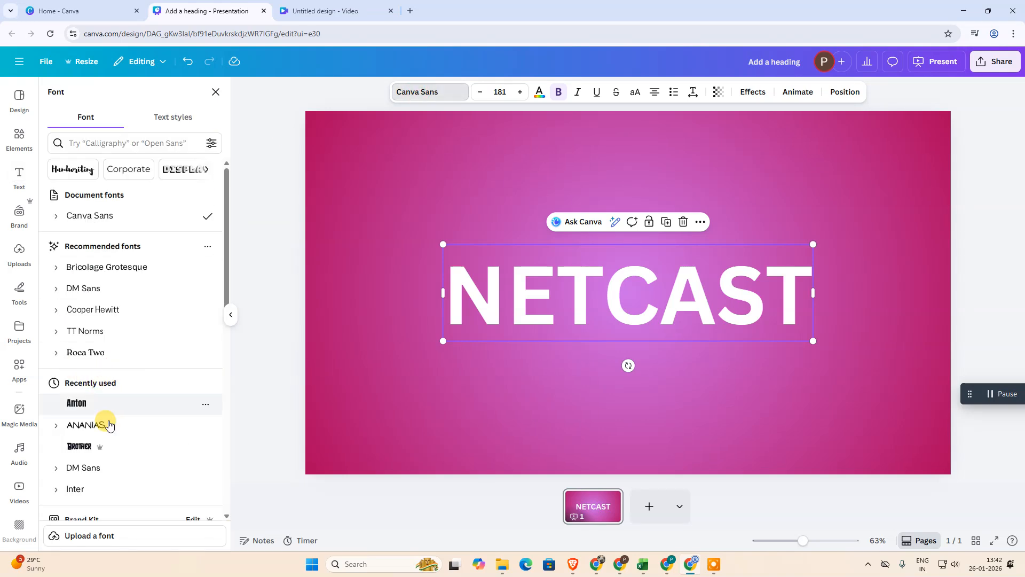
left_click(78, 404)
left_click(432, 306)
left_click(545, 293)
Enlarge the NETCAST heading to font size 282 and move it near the page's horizontal centre, above the middle.
left_click_drag(754, 244, 854, 205)
left_click_drag(705, 278, 641, 262)
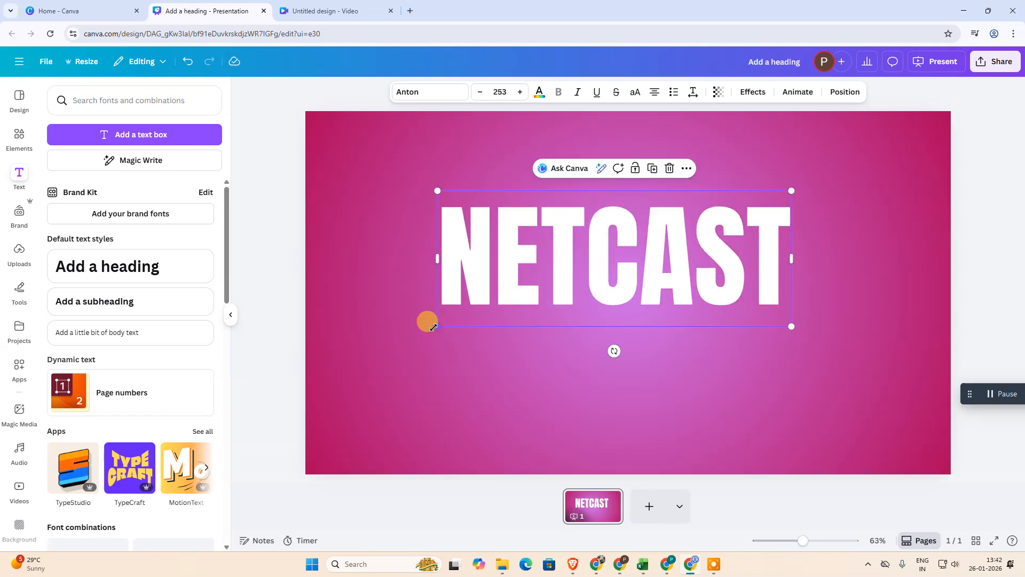
left_click_drag(431, 330, 405, 342)
left_click_drag(587, 269, 635, 272)
Set the NETCAST heading's letter spacing to 182 and centre the heading on the page.
left_click(693, 92)
left_click_drag(655, 133, 671, 142)
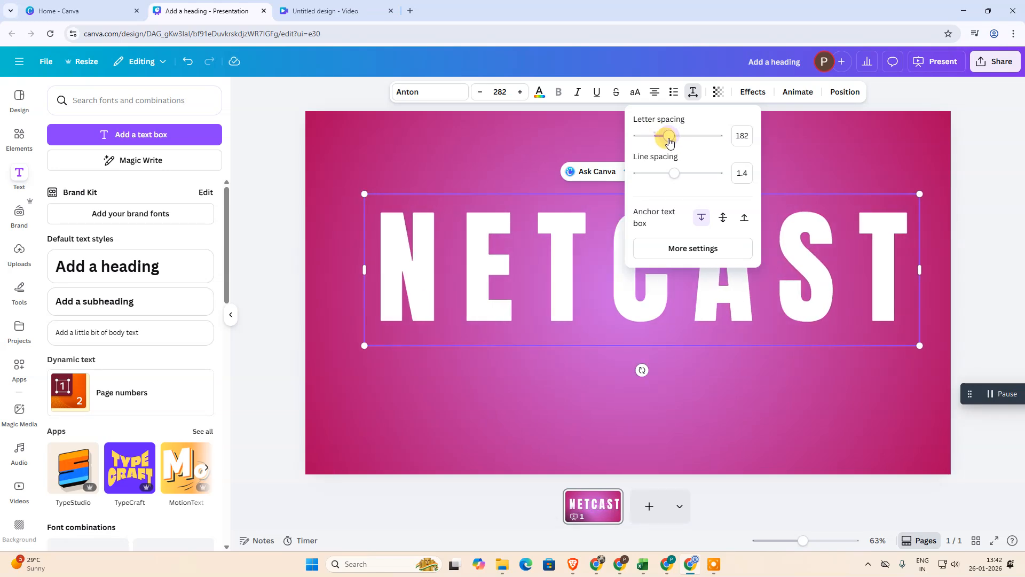
left_click(570, 411)
left_click_drag(645, 284, 631, 303)
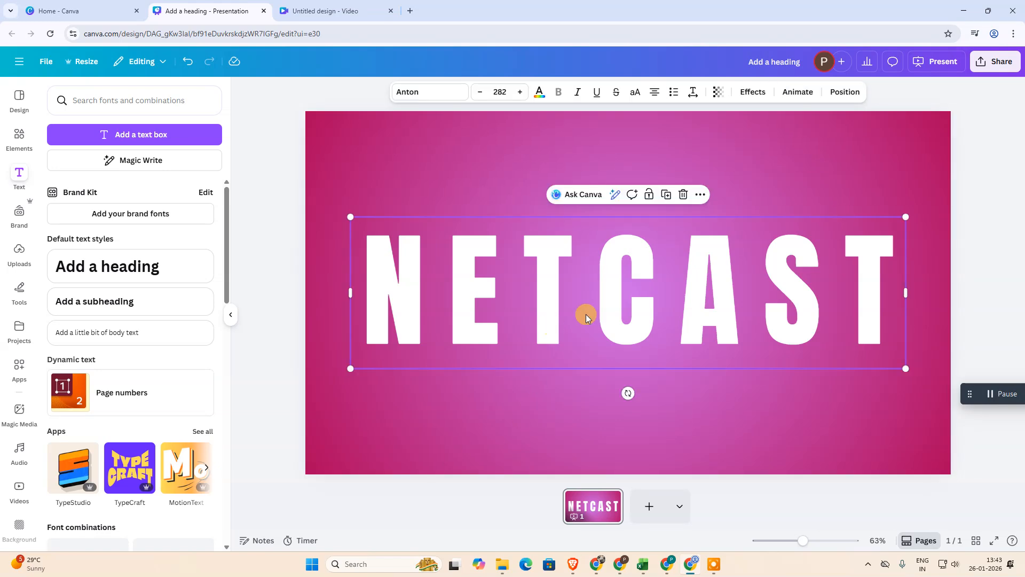
Apply the Stomp animation to the NETCAST heading.
left_click(784, 96)
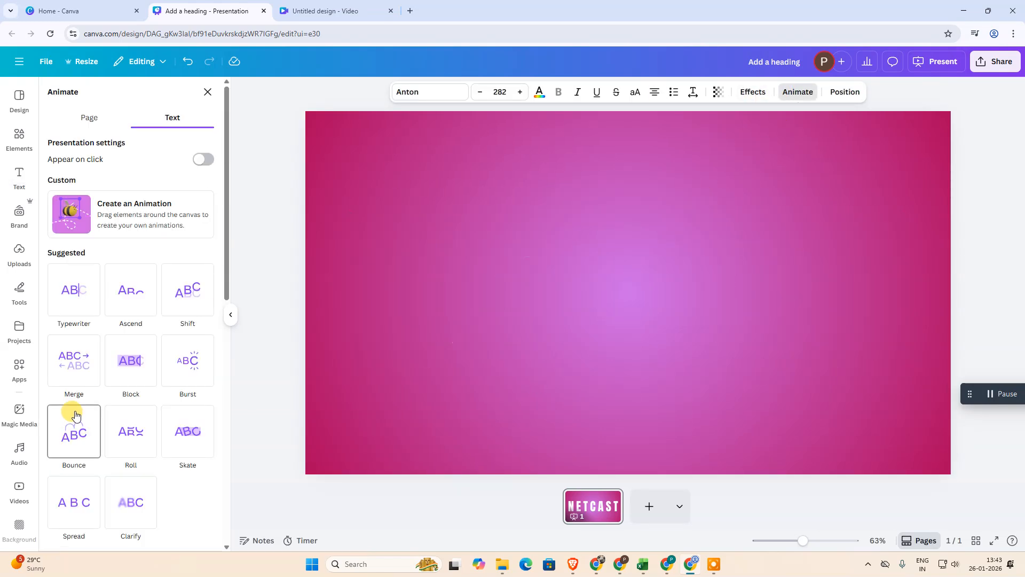
scroll(147, 398, "down", 10)
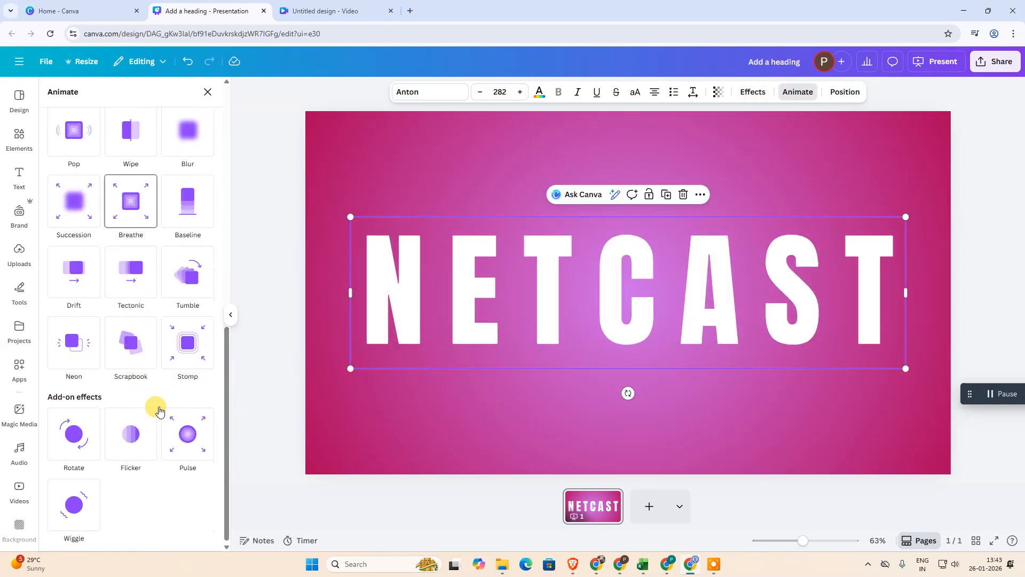
left_click(208, 353)
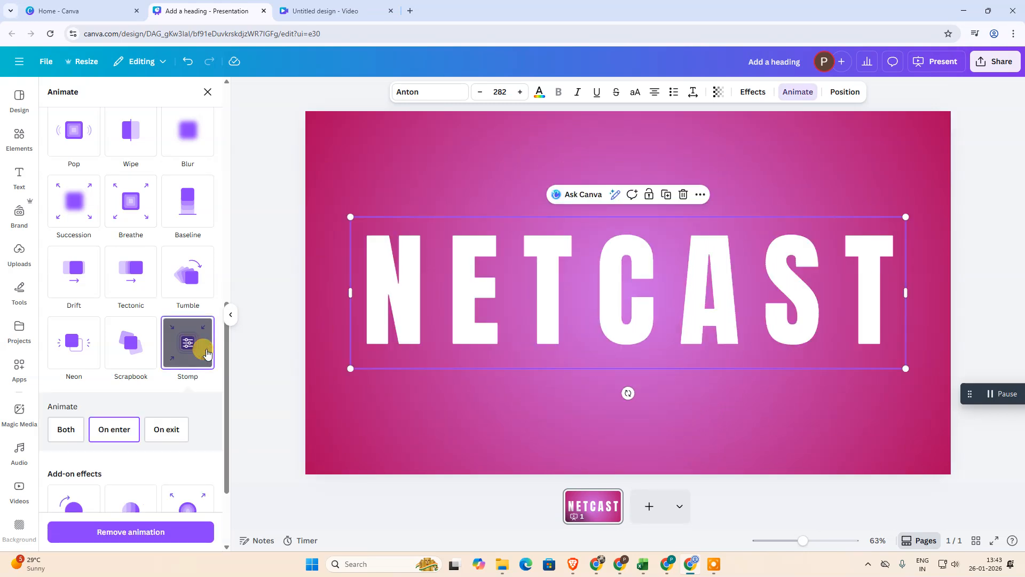
left_click(406, 427)
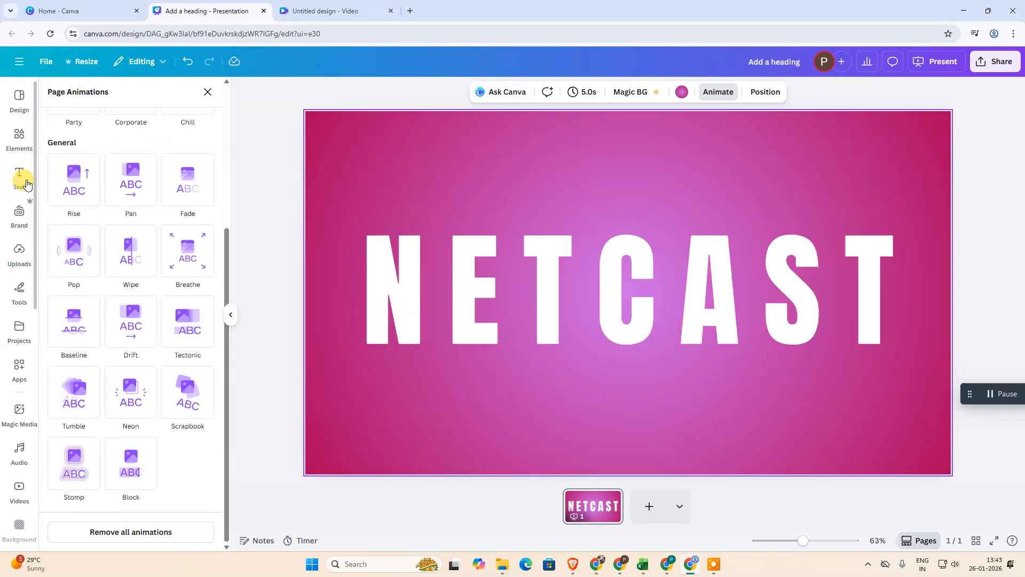
Add a heading reading WEBTECH and place it just below NETCAST.
left_click(26, 184)
left_click(140, 267)
left_click(550, 417)
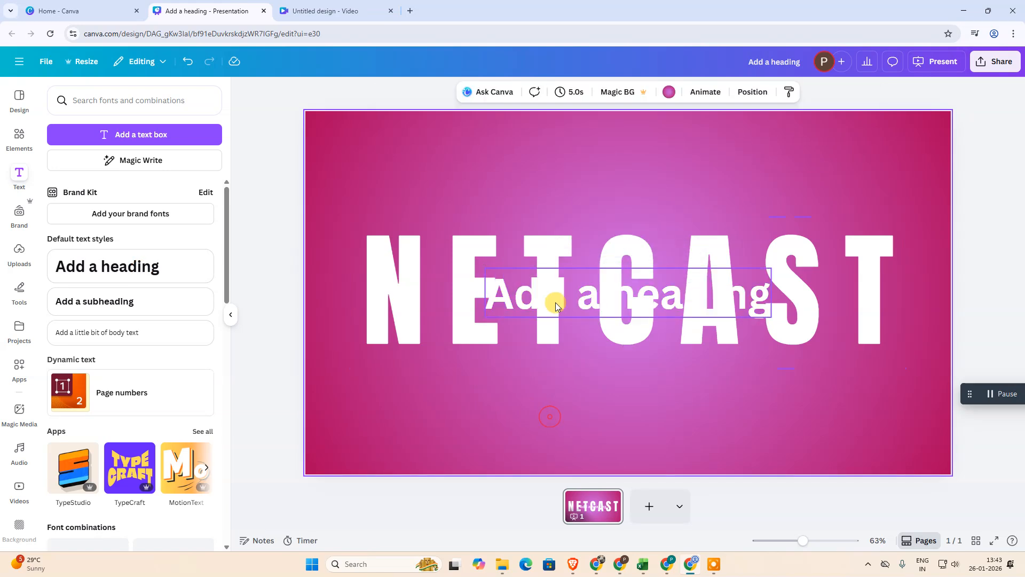
left_click_drag(556, 302, 568, 392)
double_click(569, 391)
type("WEBTECH")
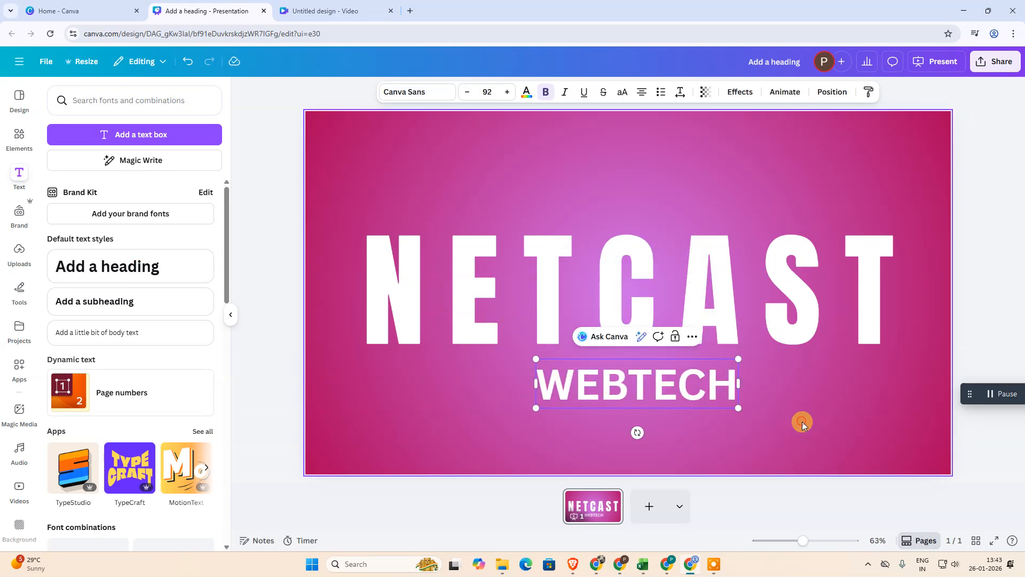
Copy the NETCAST style onto the WEBTECH heading, then shrink it to font size 140 and place it beneath NETCAST.
left_click(769, 304)
left_click(869, 94)
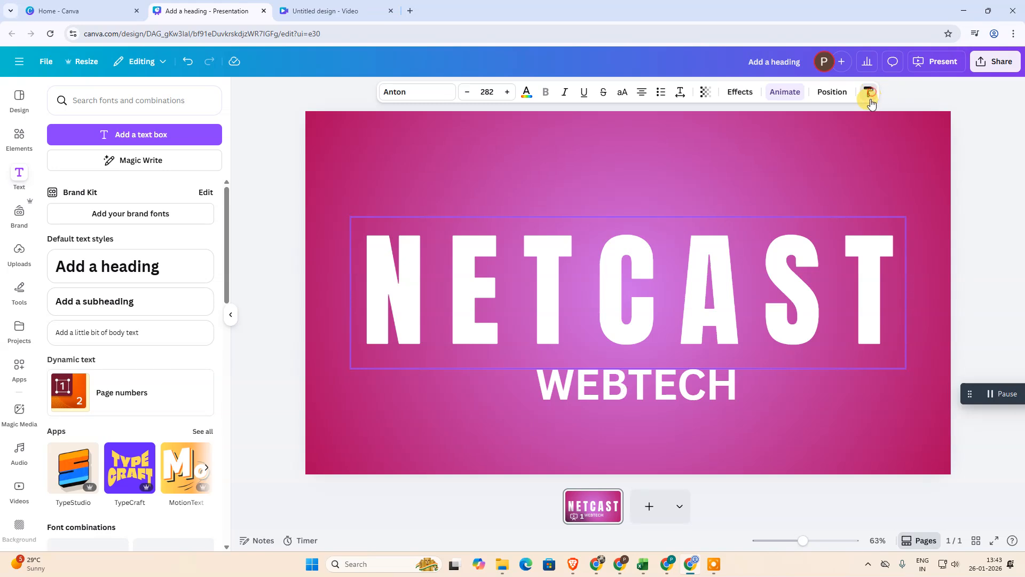
left_click(665, 389)
left_click_drag(797, 413, 720, 267)
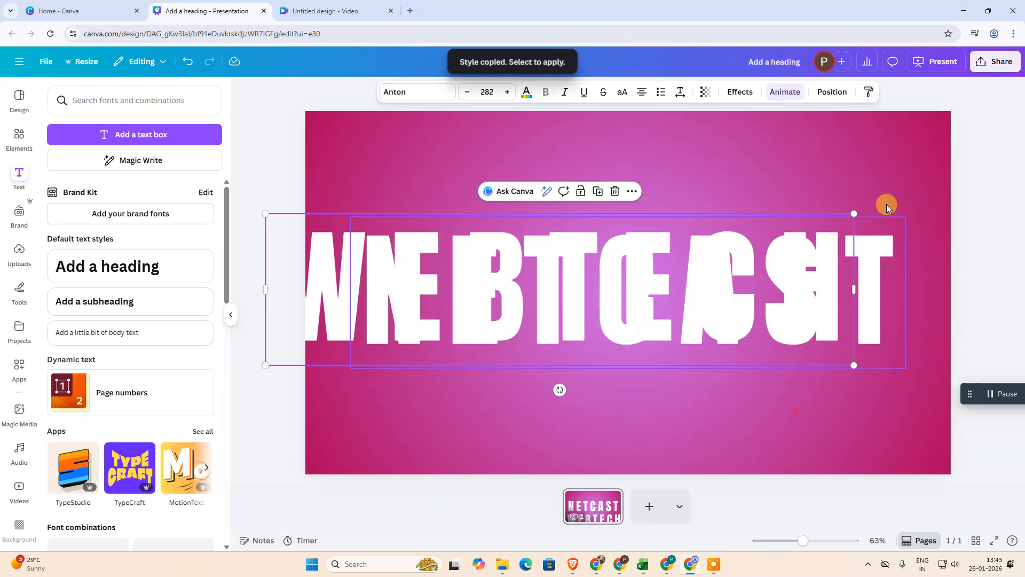
left_click_drag(852, 210, 566, 331)
left_click_drag(424, 319, 645, 386)
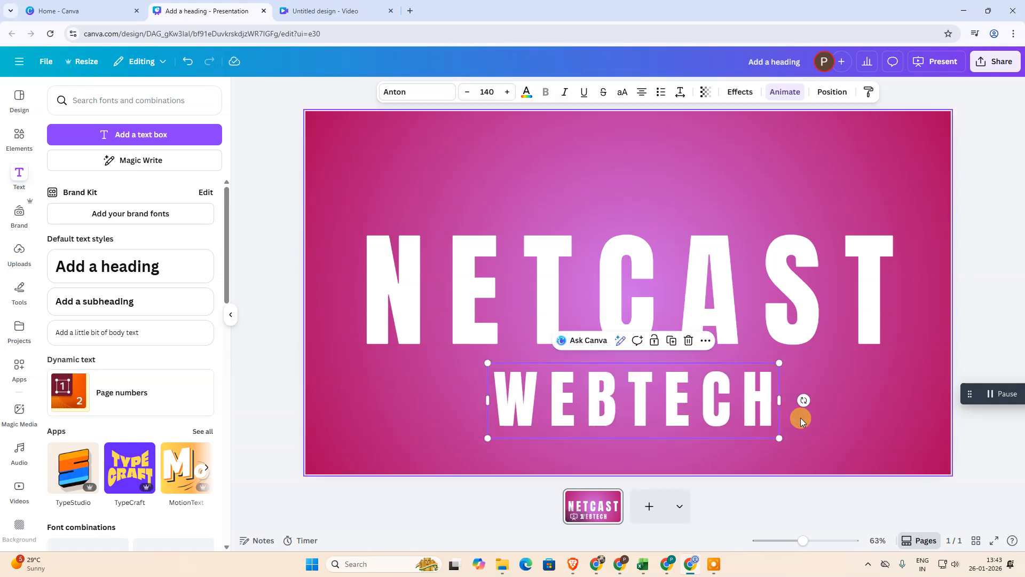
Widen the WEBTECH text box and move it almost entirely off the page's left edge, with its text out of view.
left_click_drag(779, 401, 843, 402)
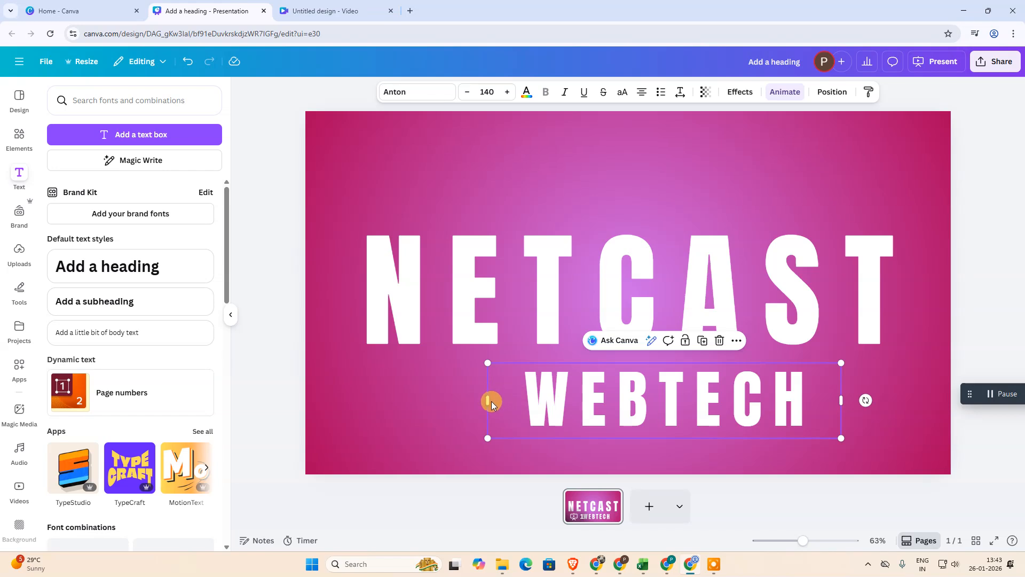
left_click_drag(484, 400, 481, 401)
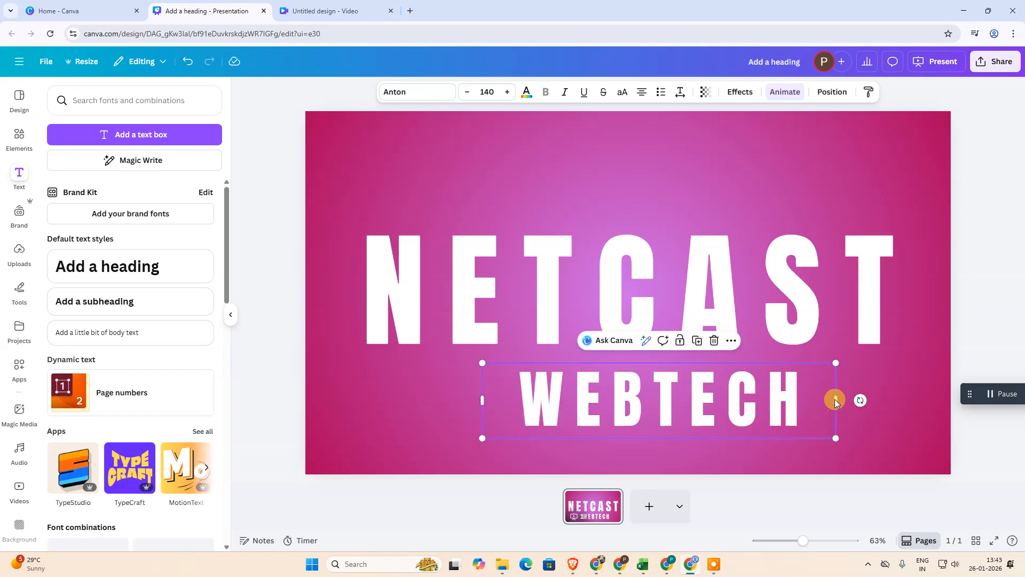
mouse_move(837, 397)
left_mouse_down()
mouse_move(851, 396)
mouse_move(825, 397)
mouse_move(835, 398)
left_mouse_up()
left_click_drag(737, 400, 312, 403)
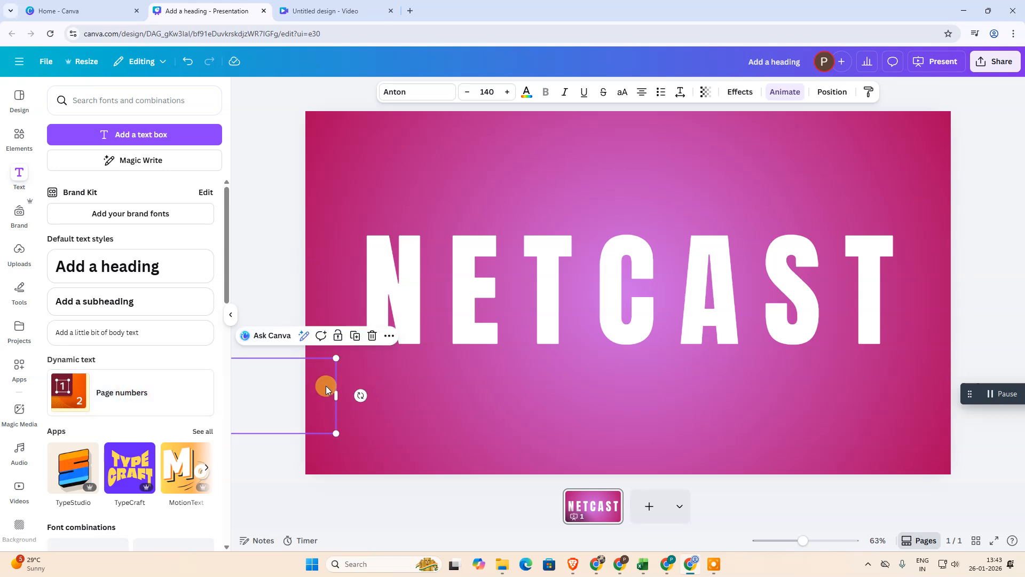
left_click(437, 406)
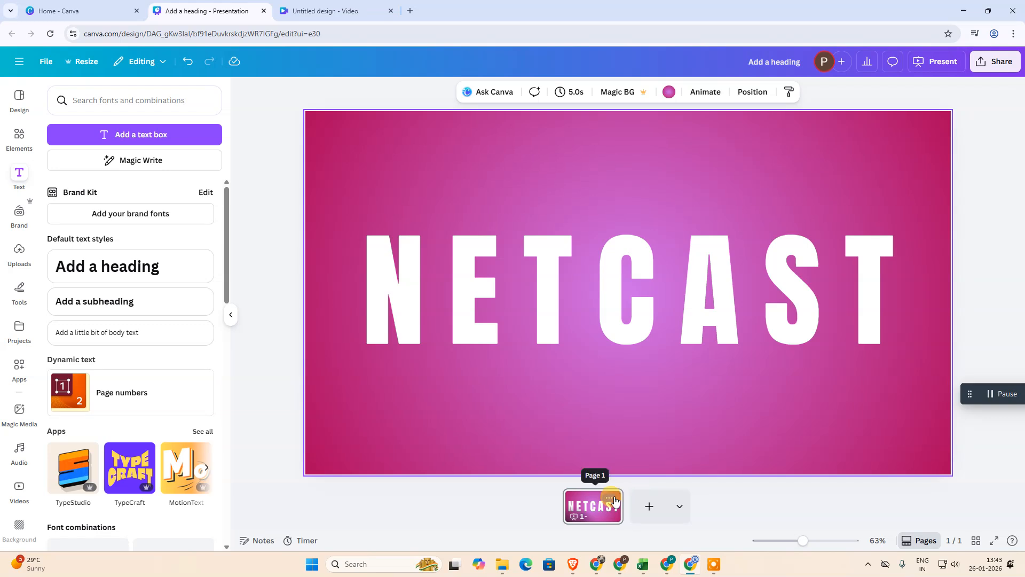
Duplicate page 1 and remove the Stomp animation from the NETCAST heading on the new page.
left_click(614, 501)
left_click(664, 258)
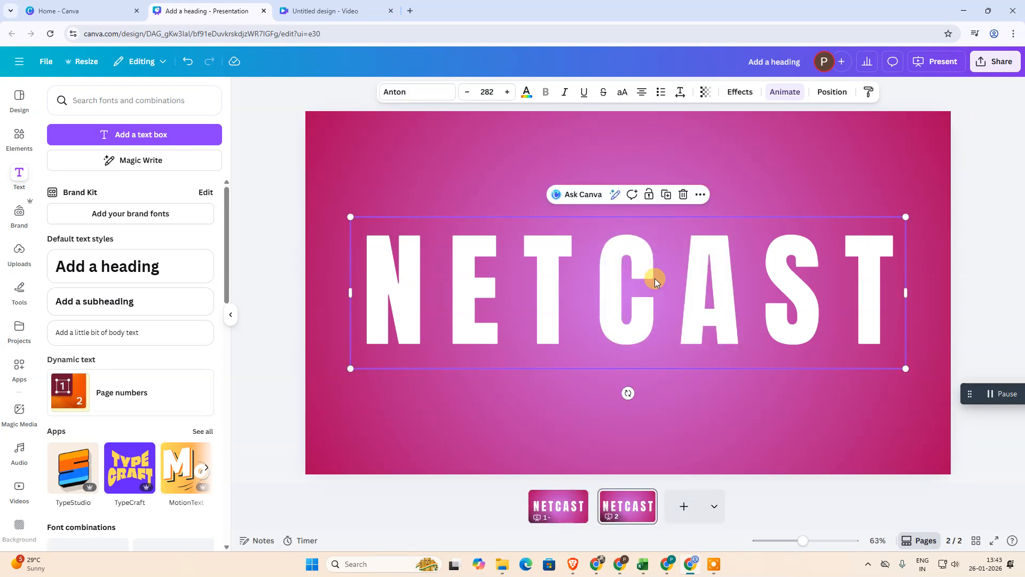
left_click(785, 91)
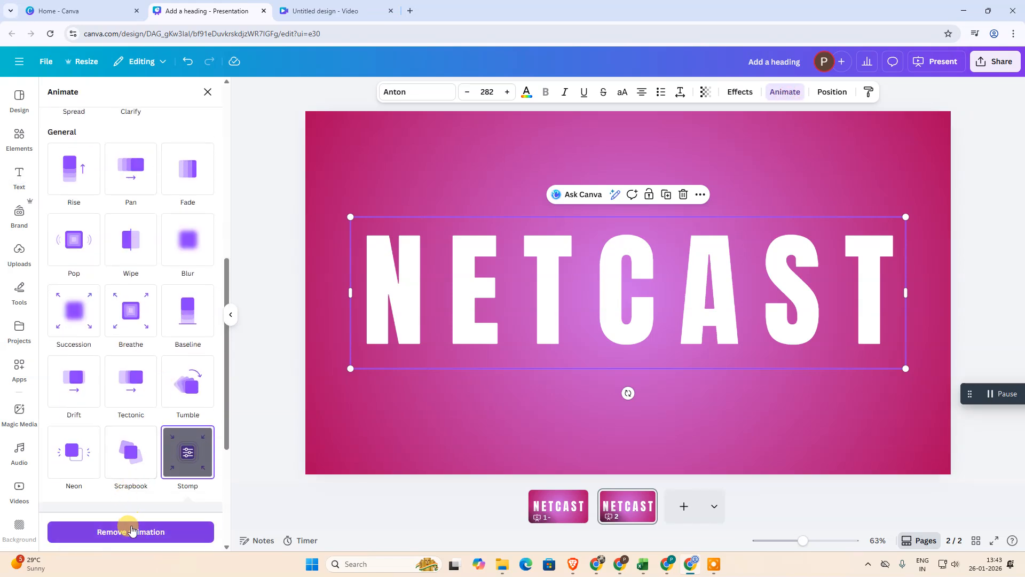
left_click(133, 530)
left_click(620, 385)
Shrink the NETCAST heading on page 2 and centre it horizontally near the page's upper edge.
left_click_drag(623, 313, 624, 223)
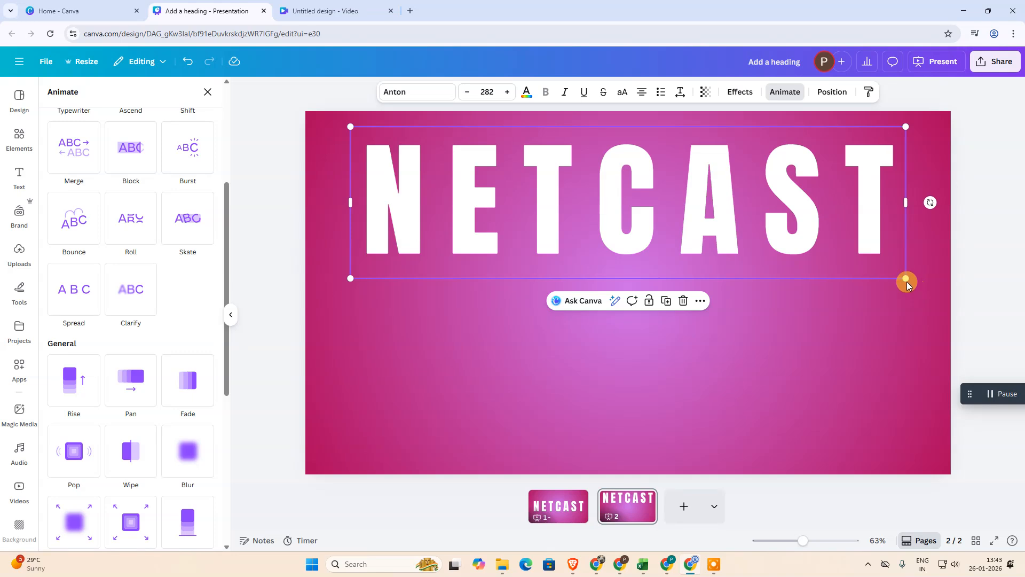
left_click_drag(904, 278, 780, 244)
left_click_drag(562, 184, 625, 189)
left_click(699, 309)
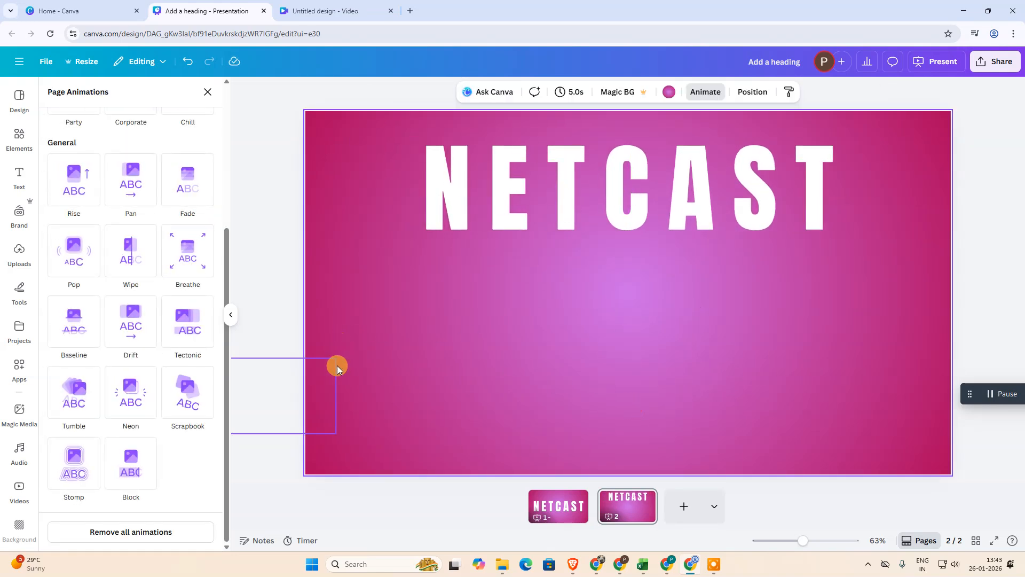
Bring the off-page WEBTECH text onto page 2, reduce it to font size 134 and centre it below NETCAST.
left_click(331, 377)
left_click_drag(316, 397, 778, 293)
mouse_move(803, 327)
left_mouse_down()
mouse_move(784, 323)
mouse_move(797, 329)
left_mouse_up()
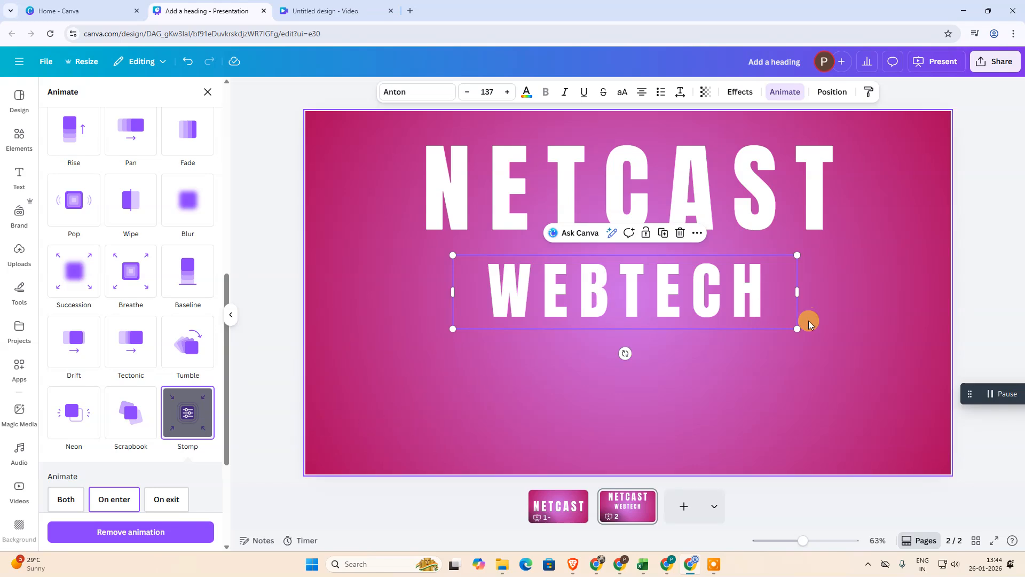
left_click_drag(798, 329, 777, 318)
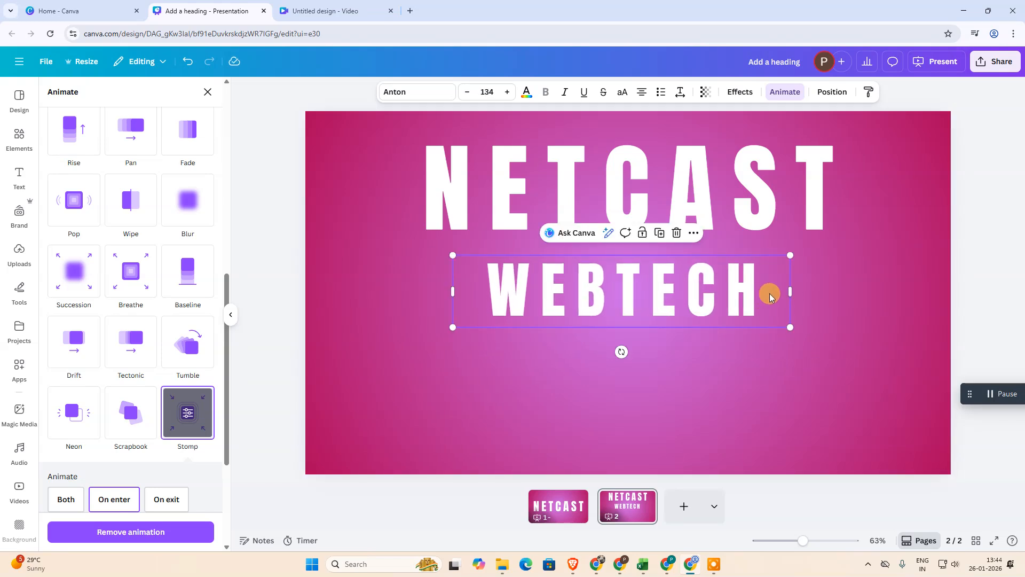
mouse_move(590, 287)
left_mouse_down()
mouse_move(623, 268)
mouse_move(588, 273)
mouse_move(599, 272)
mouse_move(594, 280)
left_mouse_up()
left_click(515, 411)
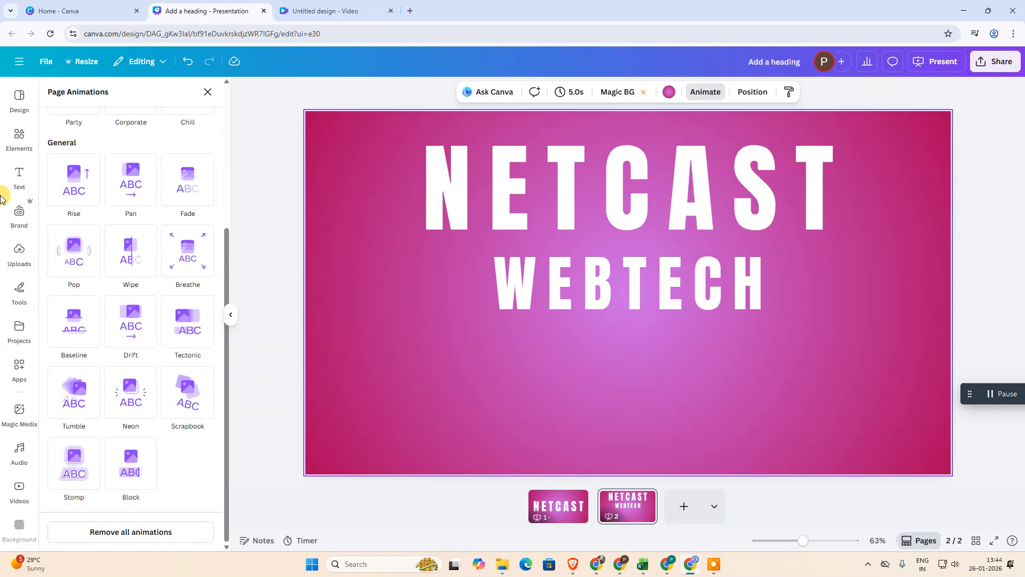
Add a heading reading ZONE below WEBTECH on page 2.
left_click(15, 173)
left_click(139, 265)
left_click_drag(599, 312, 601, 385)
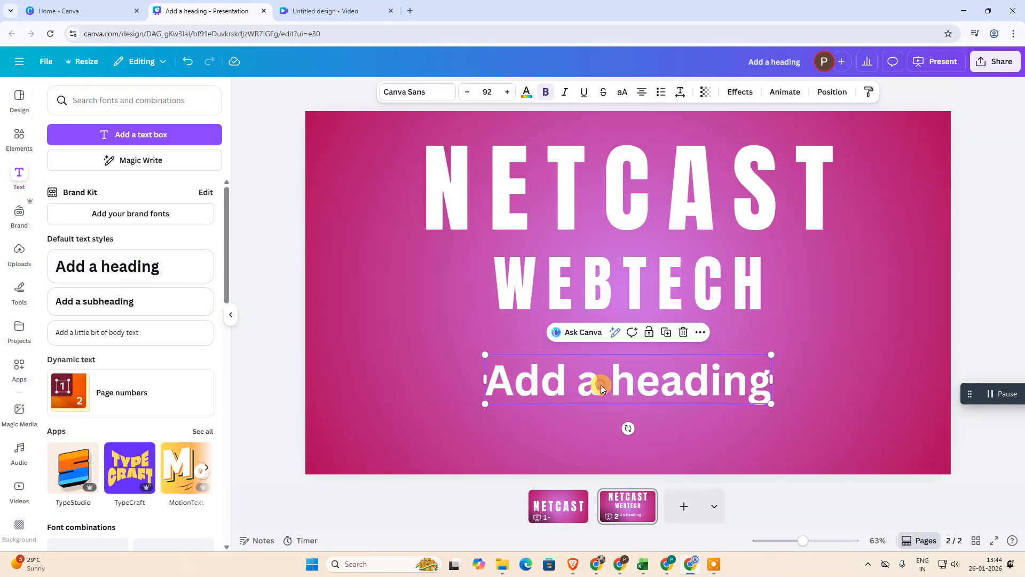
double_click(601, 384)
type("ZONE")
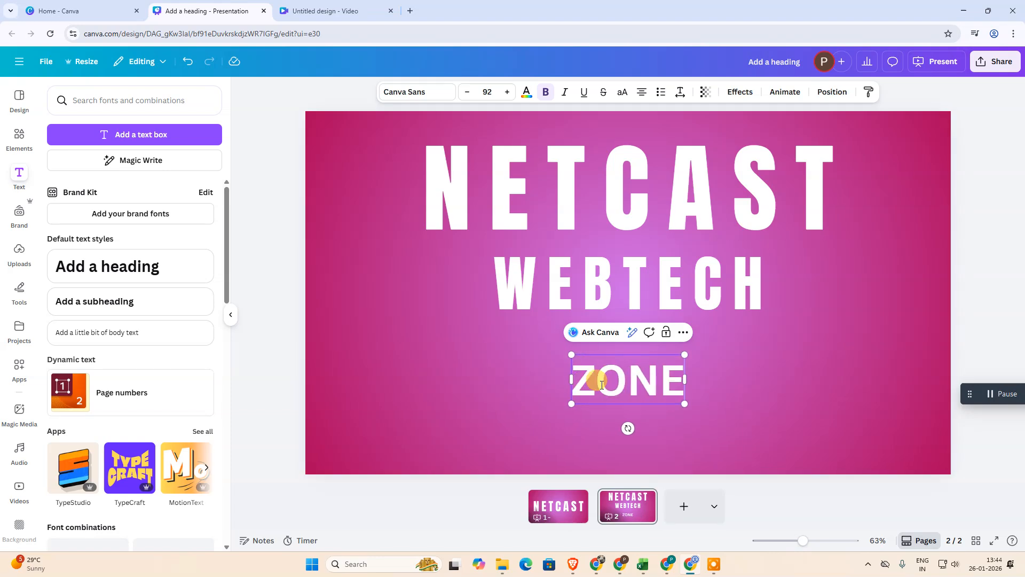
Widen the ZONE text box and move it mostly off the page's right edge, with its text out of view.
left_click(657, 389)
left_click_drag(686, 379, 752, 376)
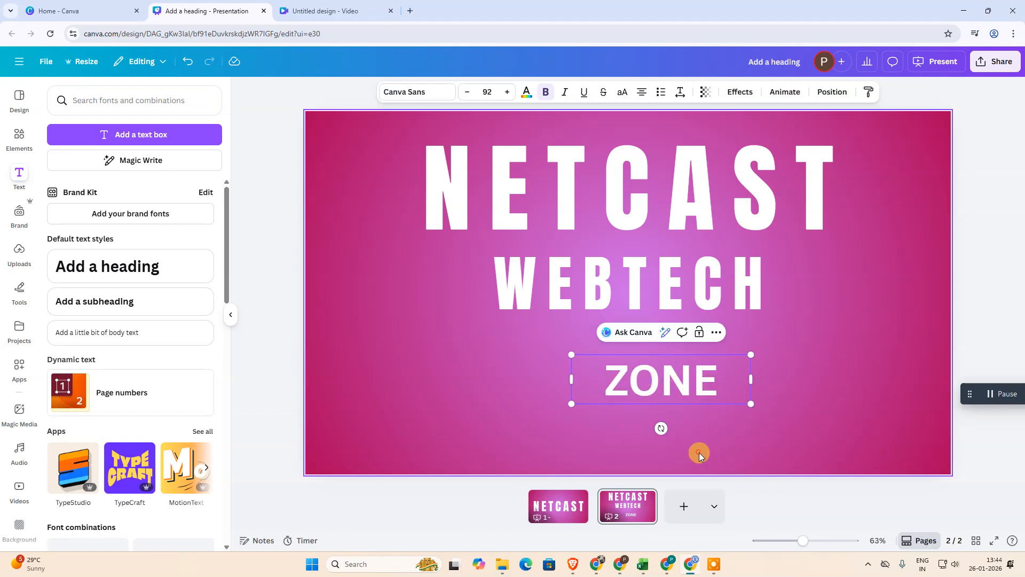
left_click_drag(671, 391, 1021, 393)
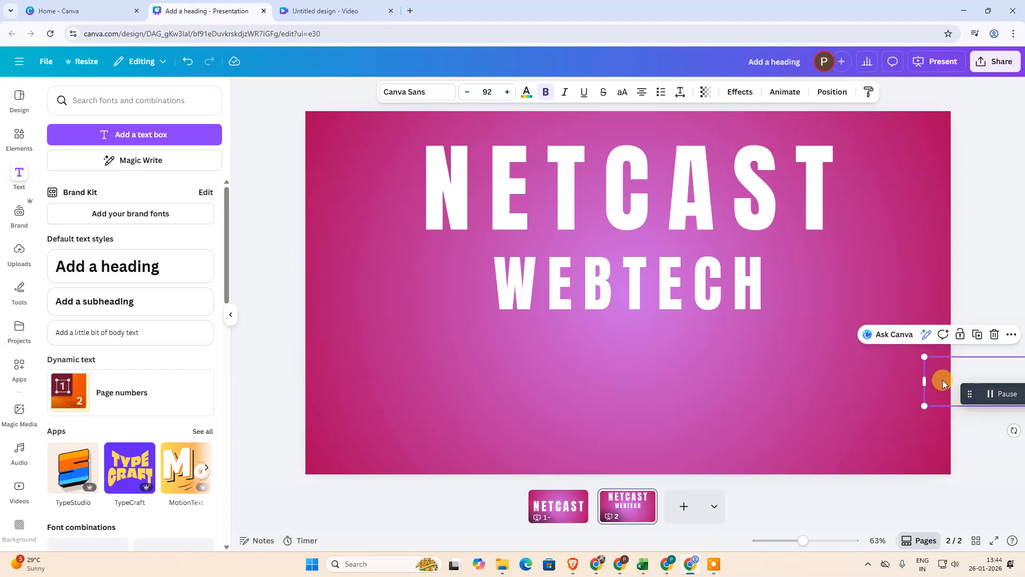
Duplicate page 2 and bring the off-page ZONE heading to the centre below WEBTECH on page 3.
right_click(645, 503)
left_click(709, 235)
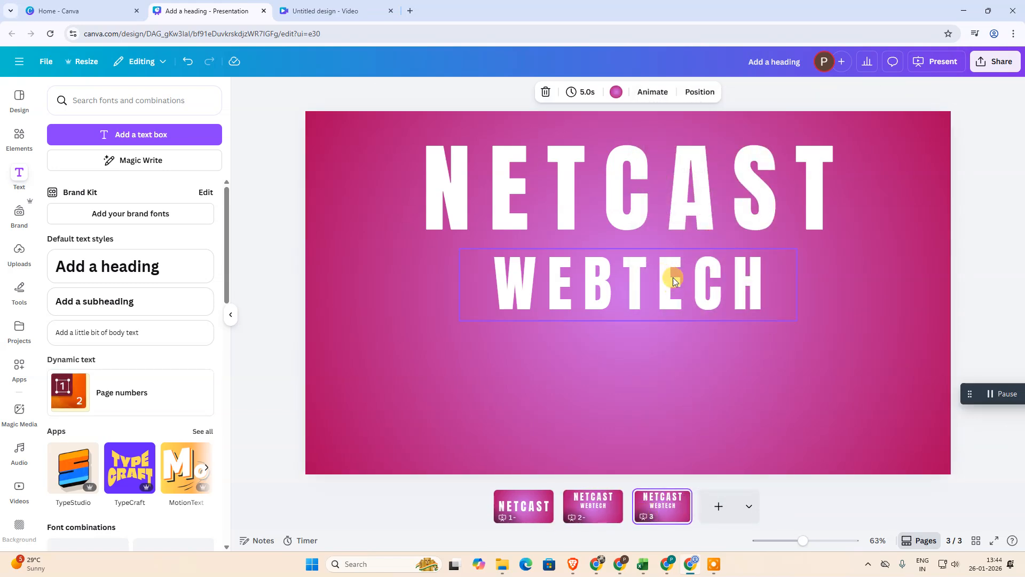
left_click(936, 396)
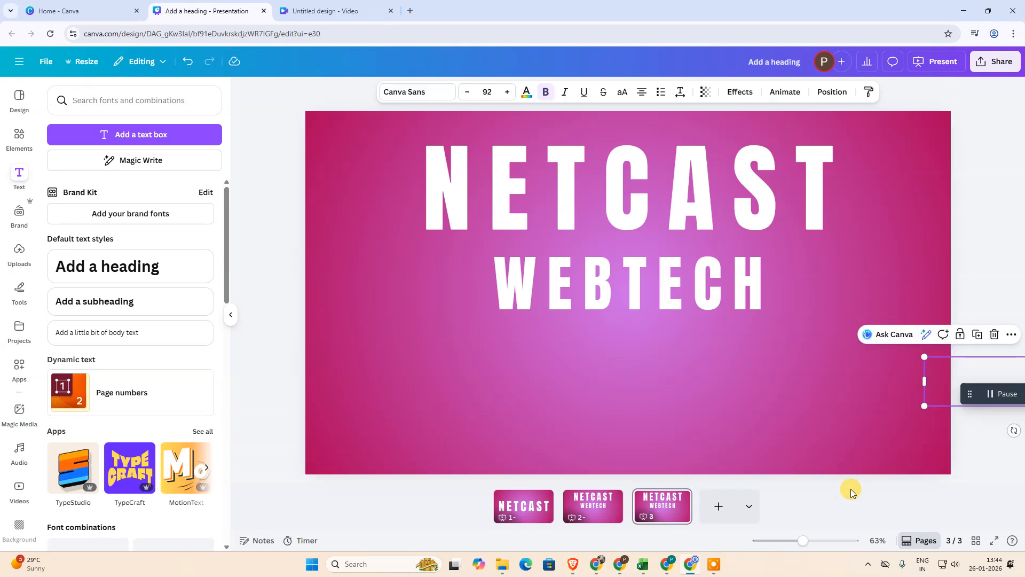
left_click_drag(938, 384, 553, 370)
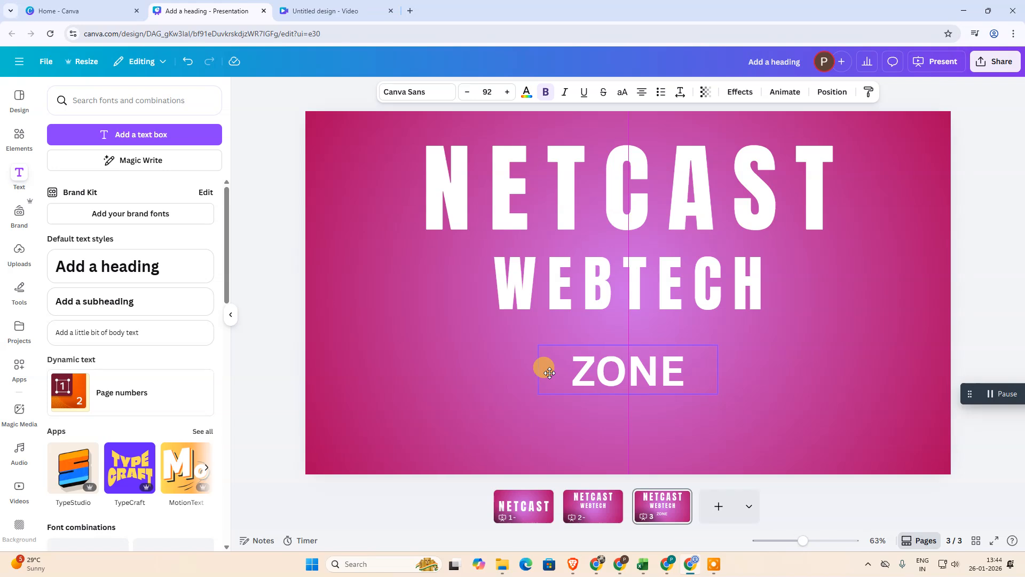
Enlarge the ZONE heading to font size 128 and centre it horizontally below WEBTECH.
left_click_drag(718, 393, 778, 435)
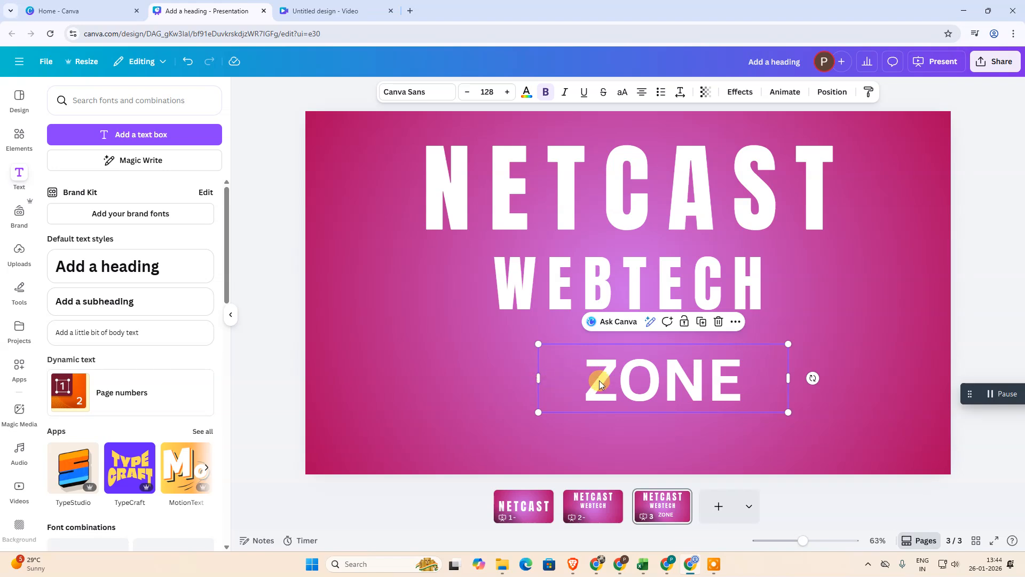
left_click_drag(701, 382, 671, 388)
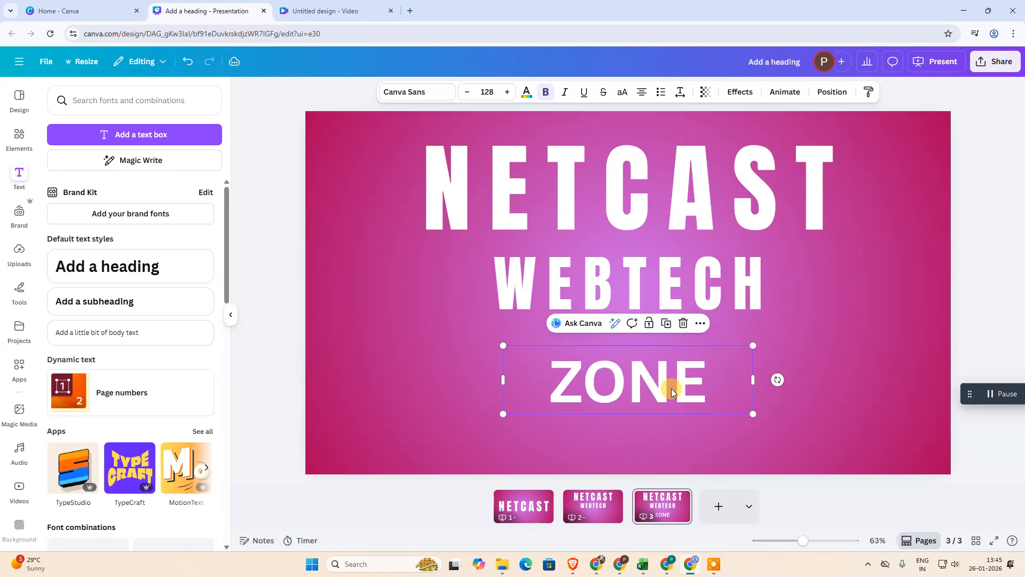
left_click(891, 380)
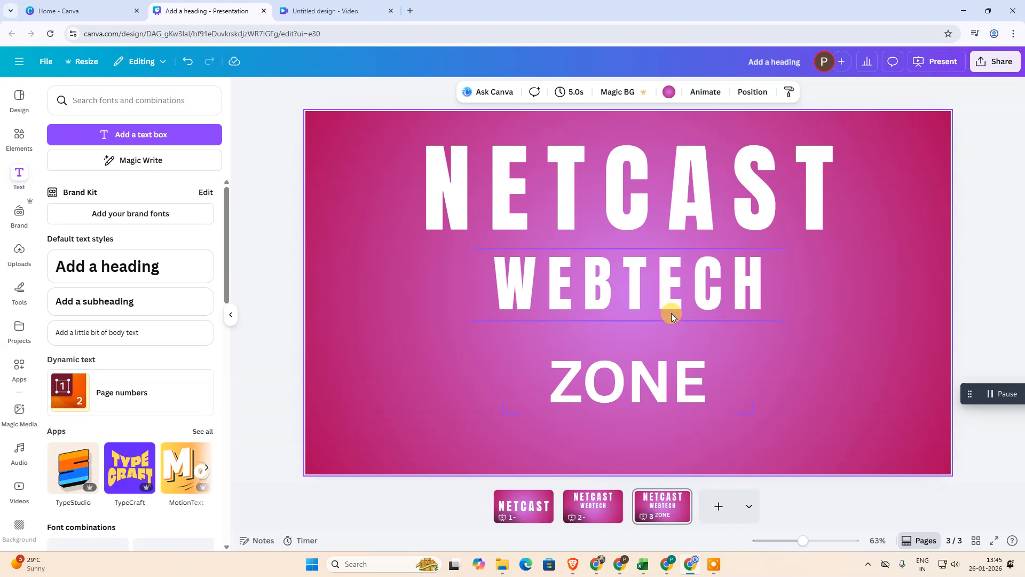
Add a Match & Move transition between pages 1 and 2 with a duration of 2.5 seconds.
left_click(512, 511)
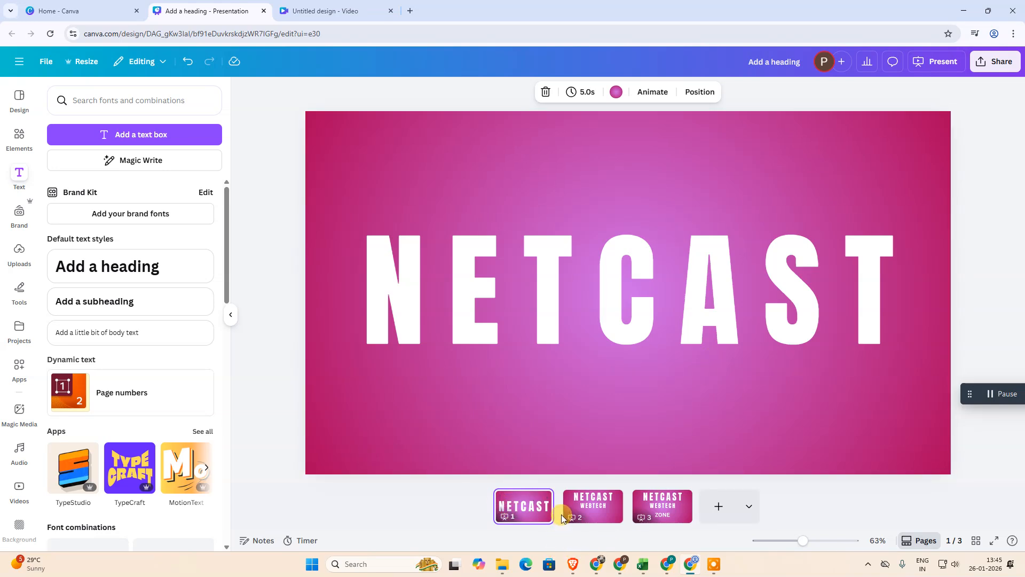
mouse_move(558, 516)
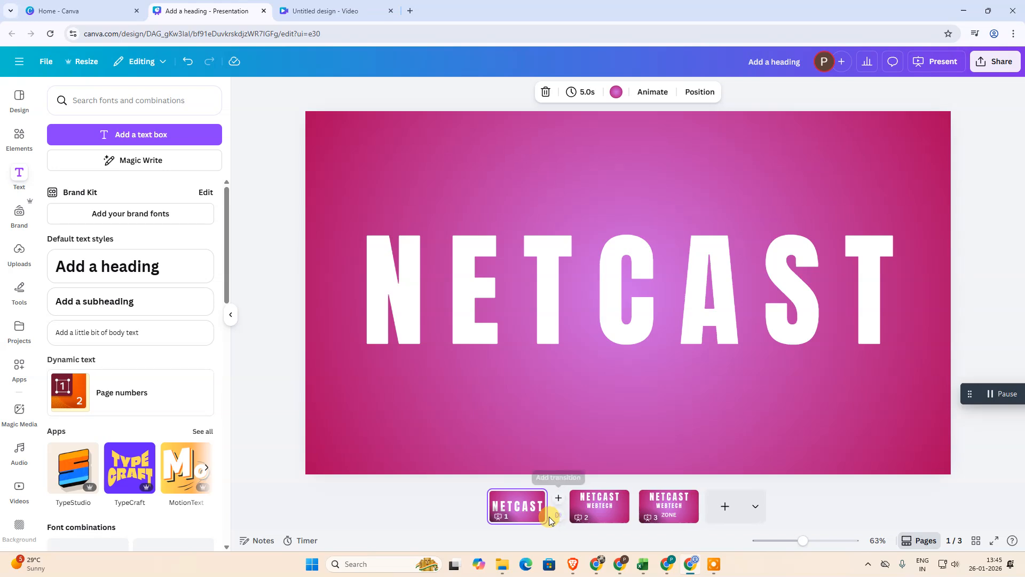
left_click(558, 519)
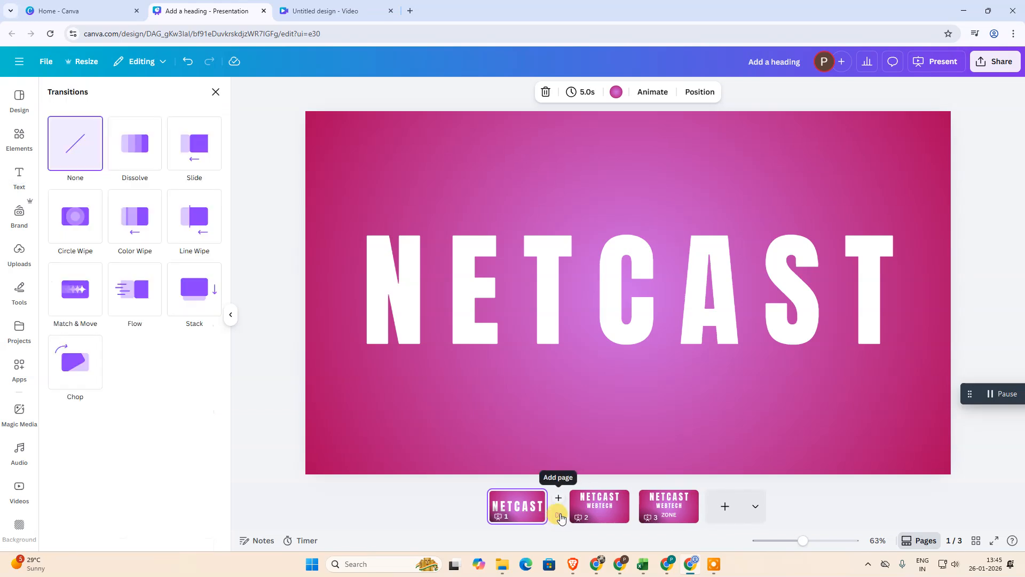
left_click(76, 306)
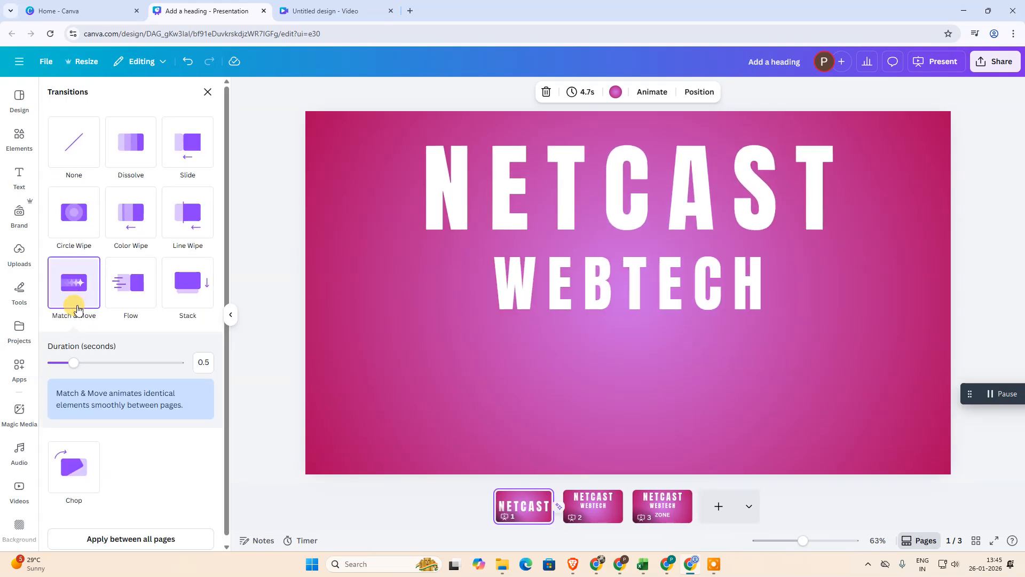
left_click_drag(75, 366, 185, 365)
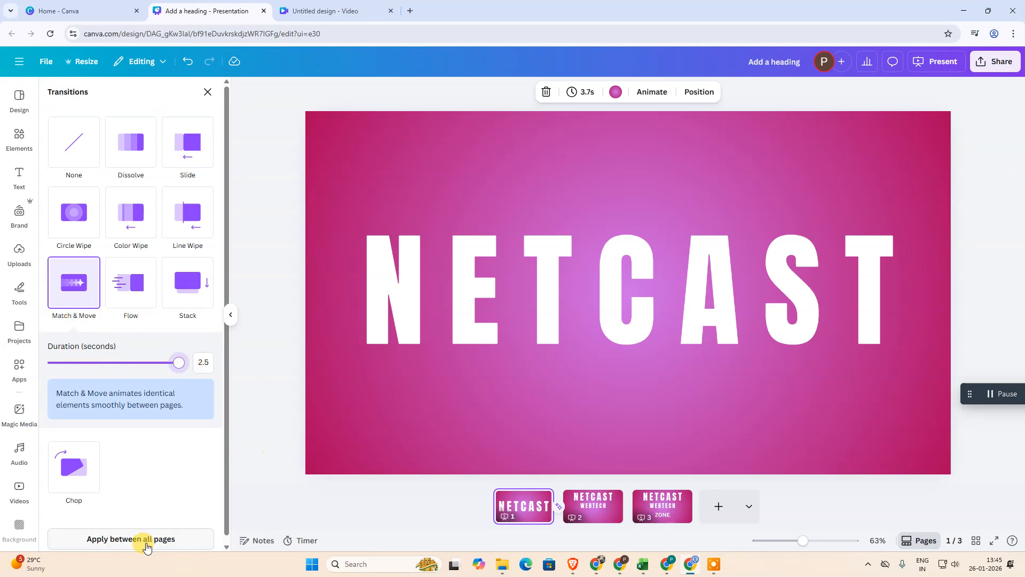
Apply the Match & Move transition between all pages and present the design full screen.
left_click(137, 540)
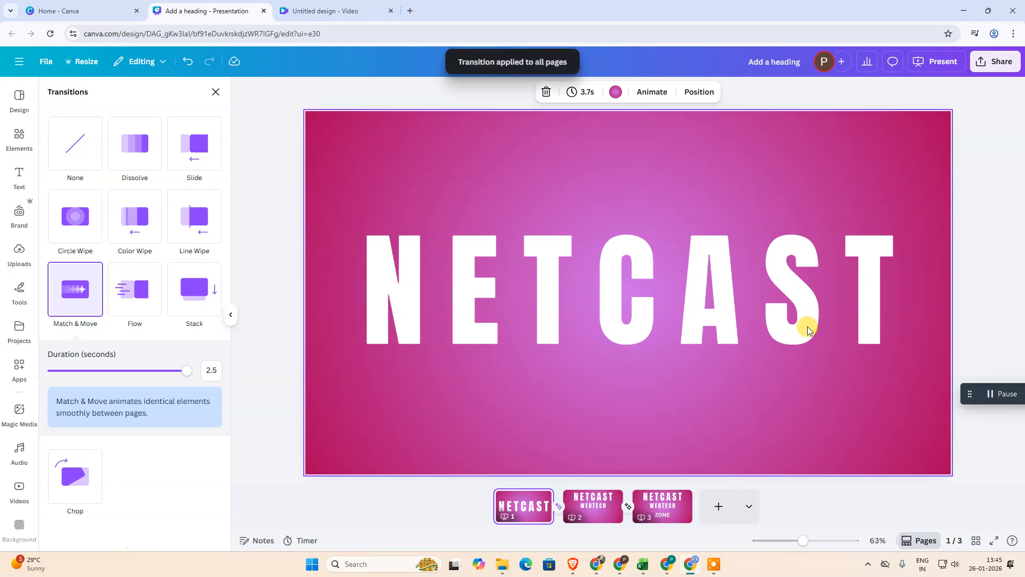
left_click(998, 63)
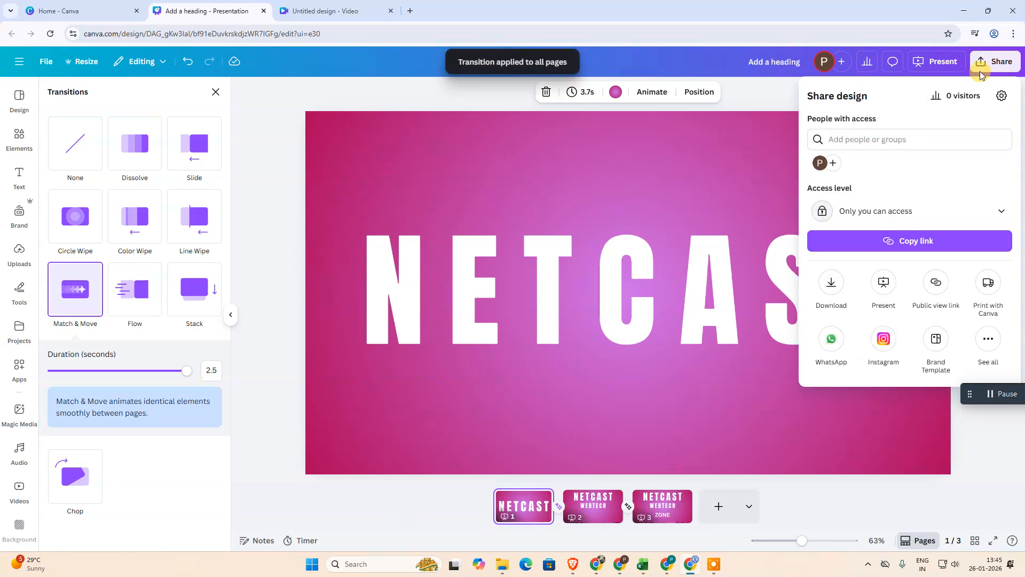
left_click(937, 63)
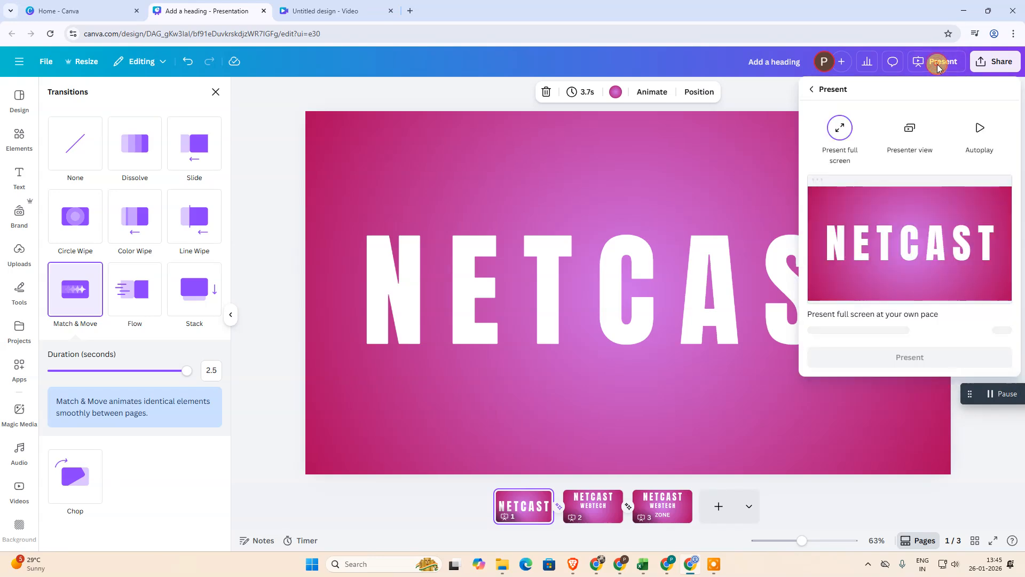
left_click(889, 339)
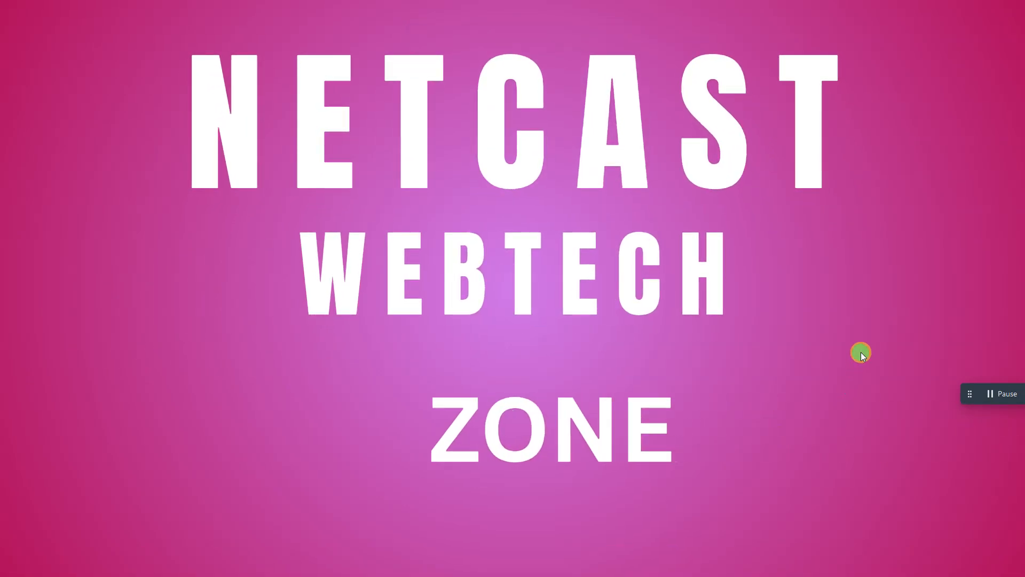
Return the presentation to page 1, replay it through page 3 and exit full screen.
left_click(860, 351)
left_click(22, 561)
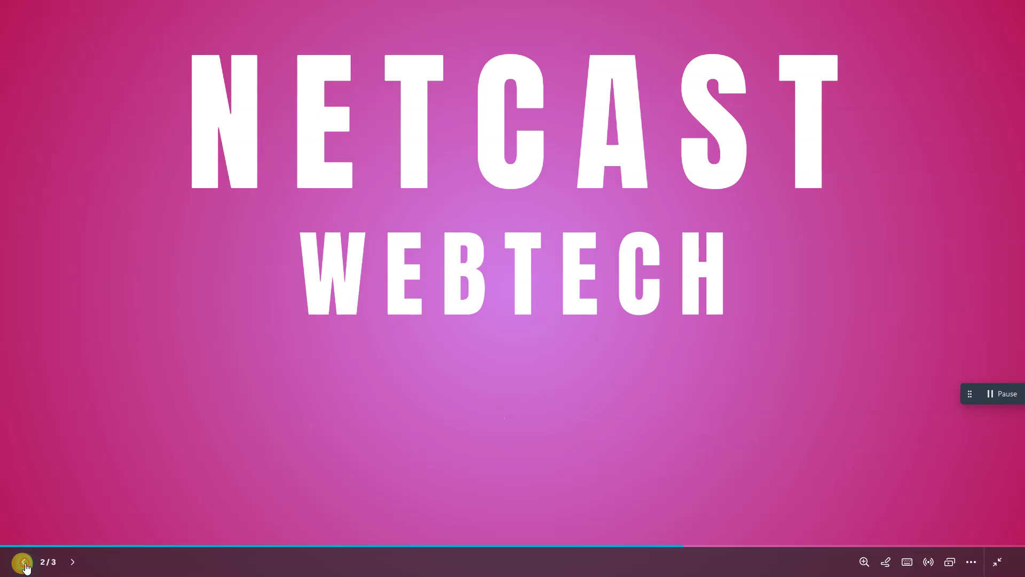
left_click(21, 561)
left_click(709, 458)
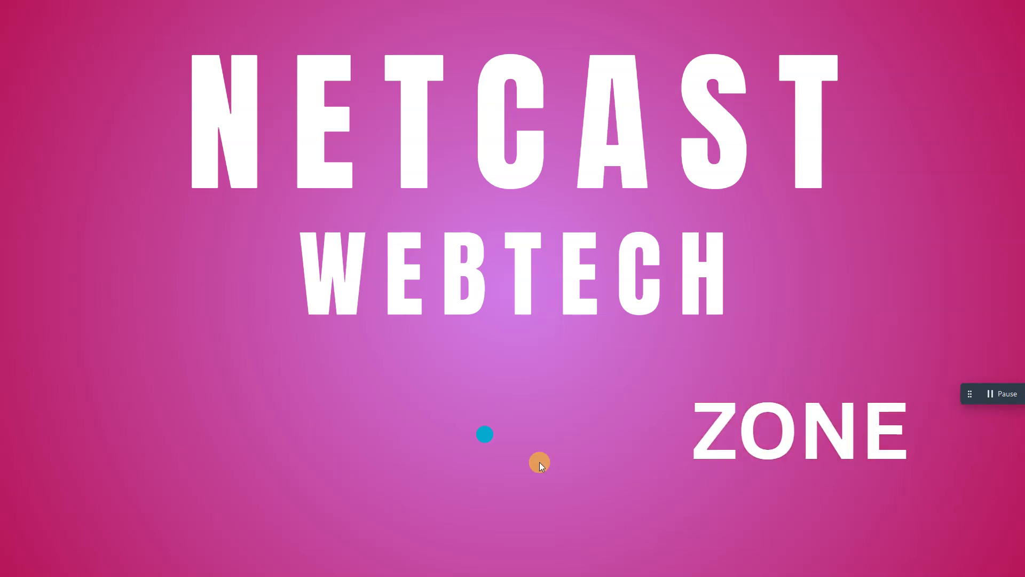
key("Escape")
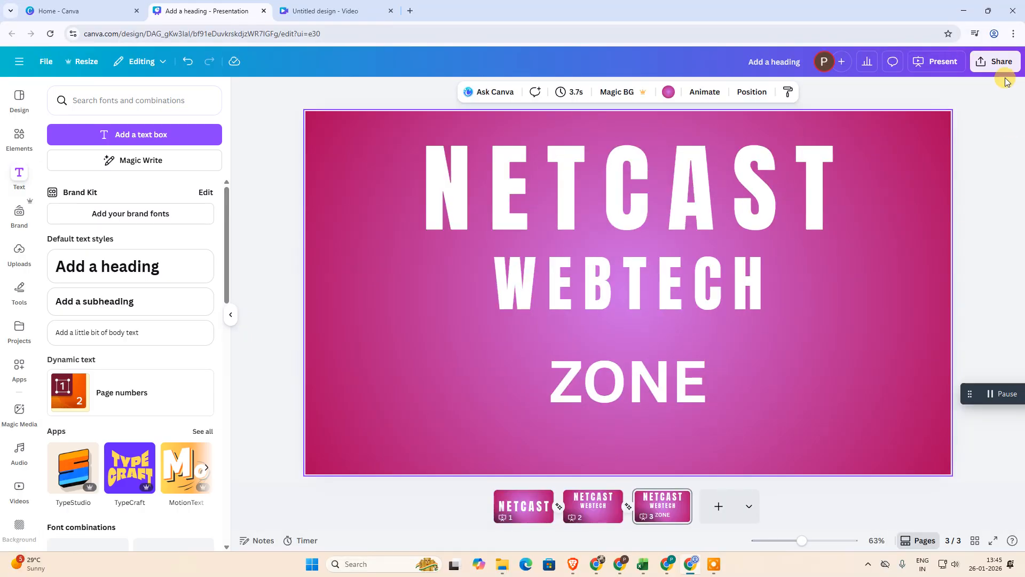
Choose MP4 Video as the download file type to review its options, and close without downloading.
left_click(995, 61)
left_click(831, 284)
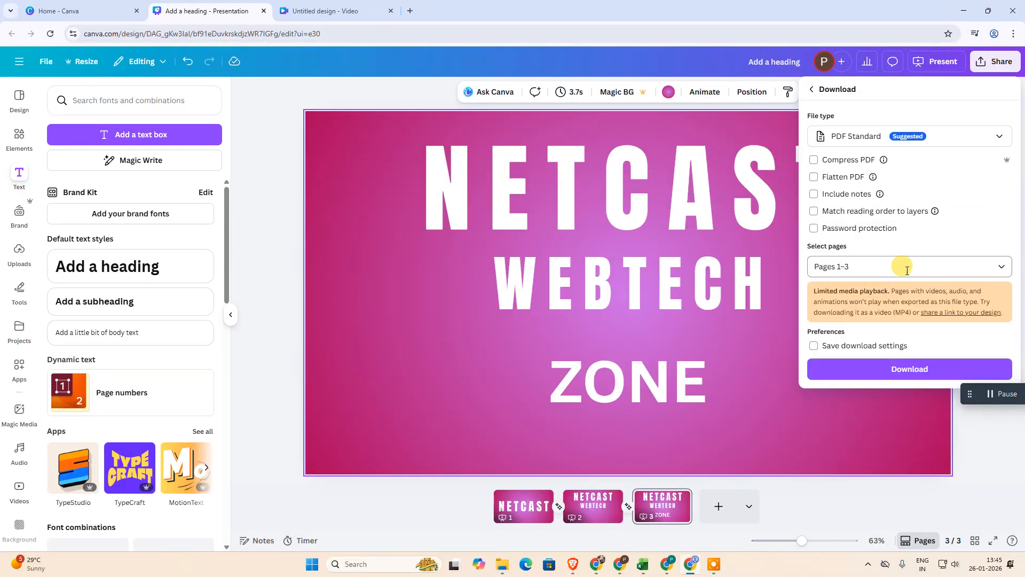
left_click(836, 138)
left_click(857, 264)
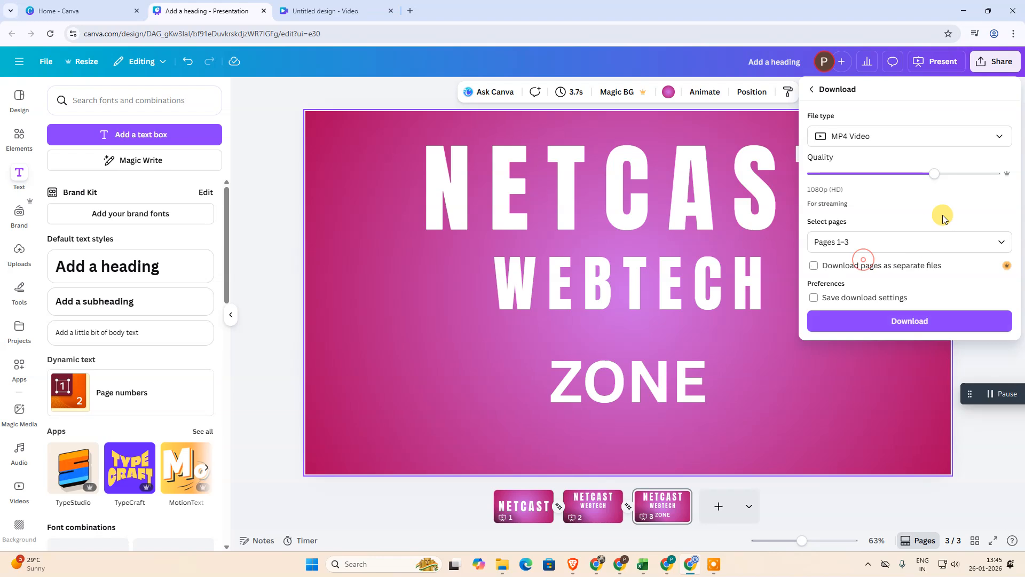
left_click(894, 433)
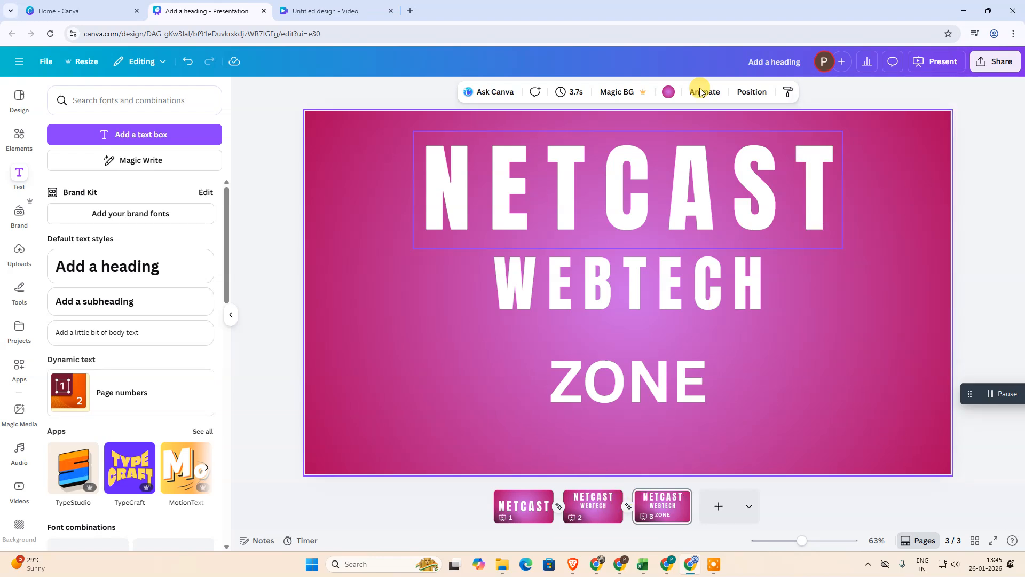
Delete page 3 and duplicate page 2 as its replacement.
left_click(593, 505)
left_click(663, 506)
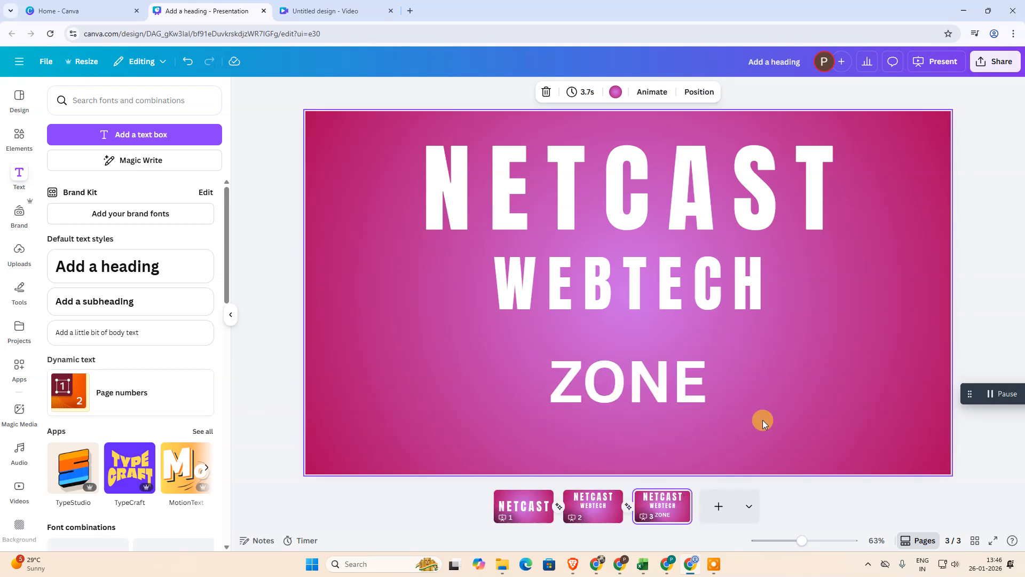
left_click(678, 497)
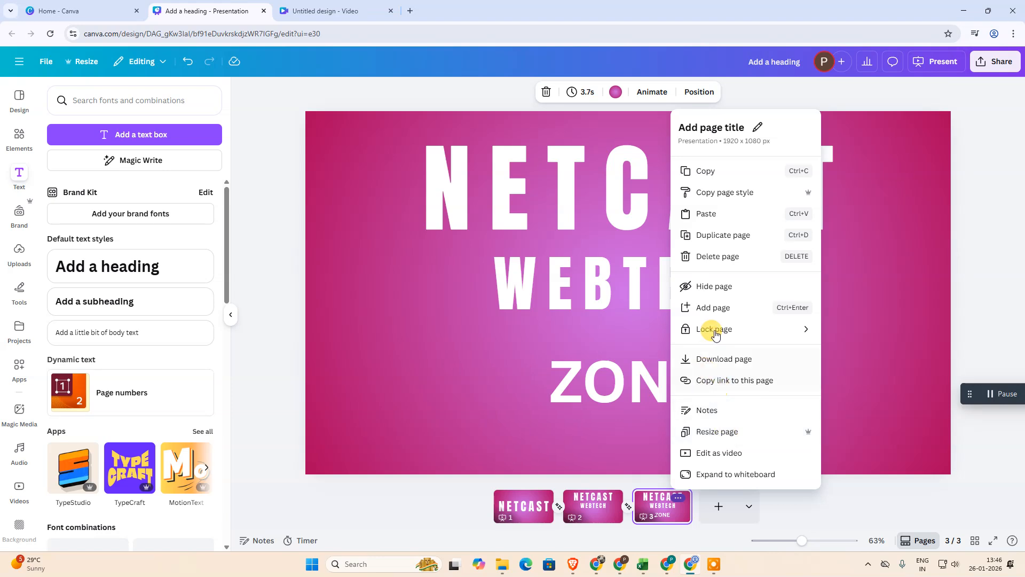
left_click(716, 257)
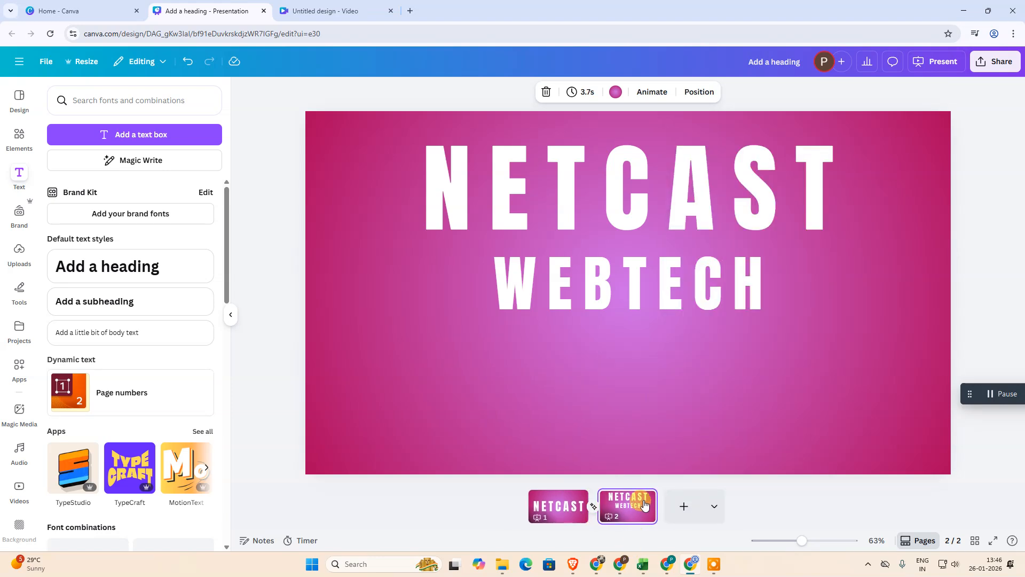
left_click(643, 498)
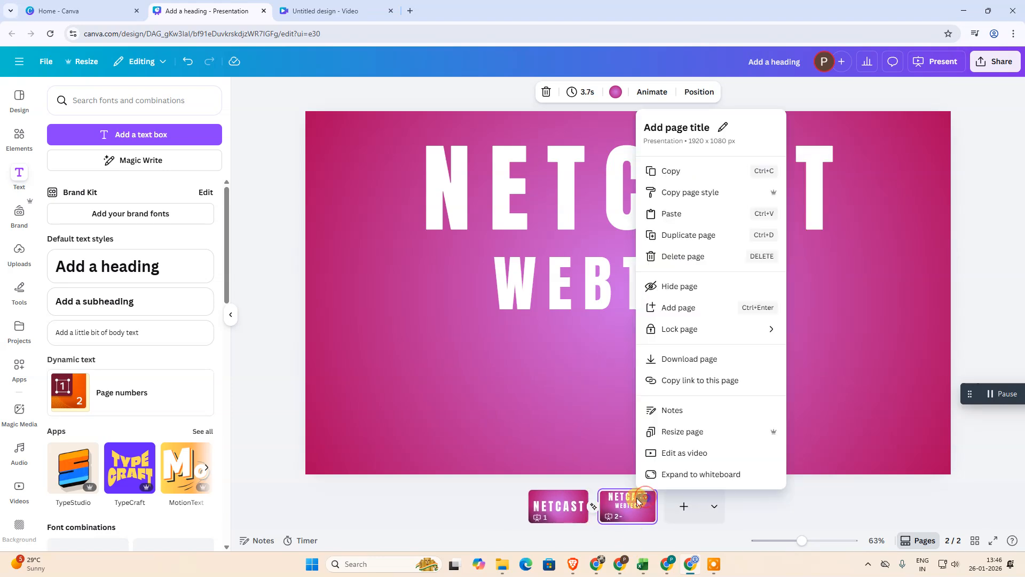
left_click(708, 244)
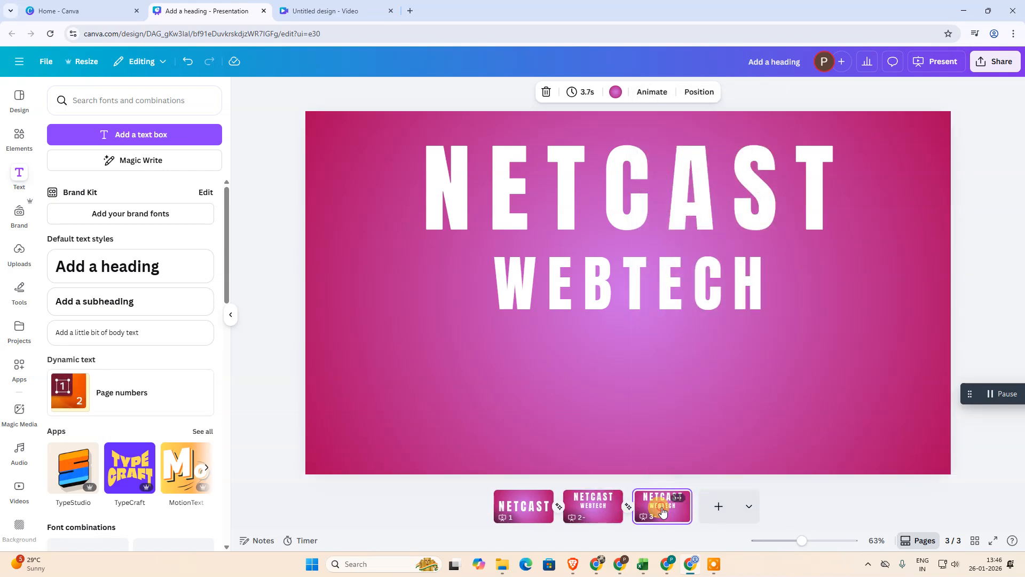
Bring the off-page ZONE heading onto the new page 3 and centre it below WEBTECH.
left_click(926, 390)
left_click_drag(936, 390, 580, 397)
left_click_drag(690, 402, 645, 386)
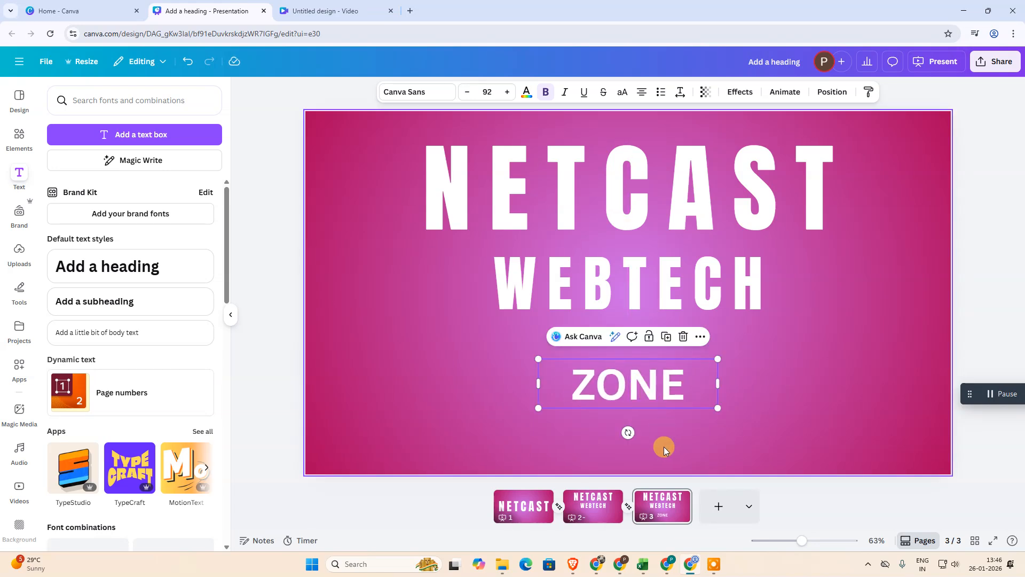
Rotate the ZONE heading to read vertically upwards, shrink it to about font size 64.7 and centre it below WEBTECH.
left_click_drag(623, 426, 659, 382)
left_click_drag(652, 293, 641, 335)
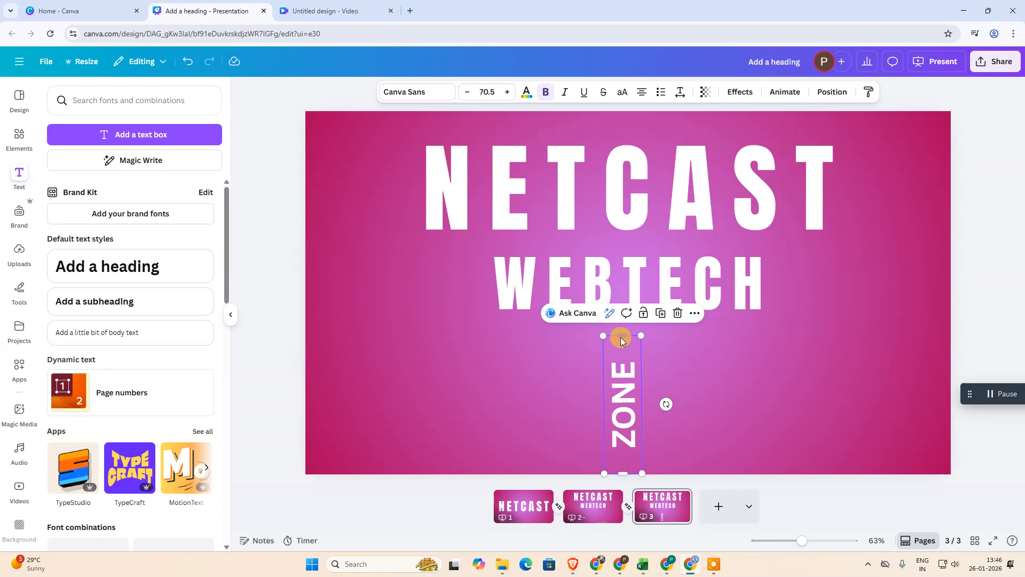
left_click_drag(638, 387, 644, 372)
left_click_drag(648, 459, 639, 448)
left_click_drag(636, 379, 637, 384)
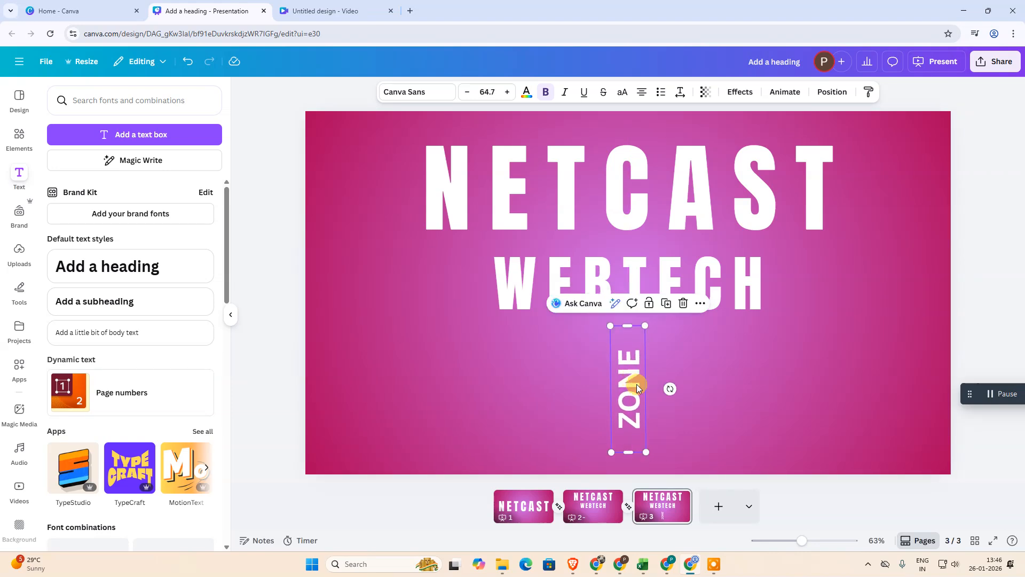
Present all three pages full screen from page 1 to check the rotating ZONE animation, and exit full screen.
left_click(563, 511)
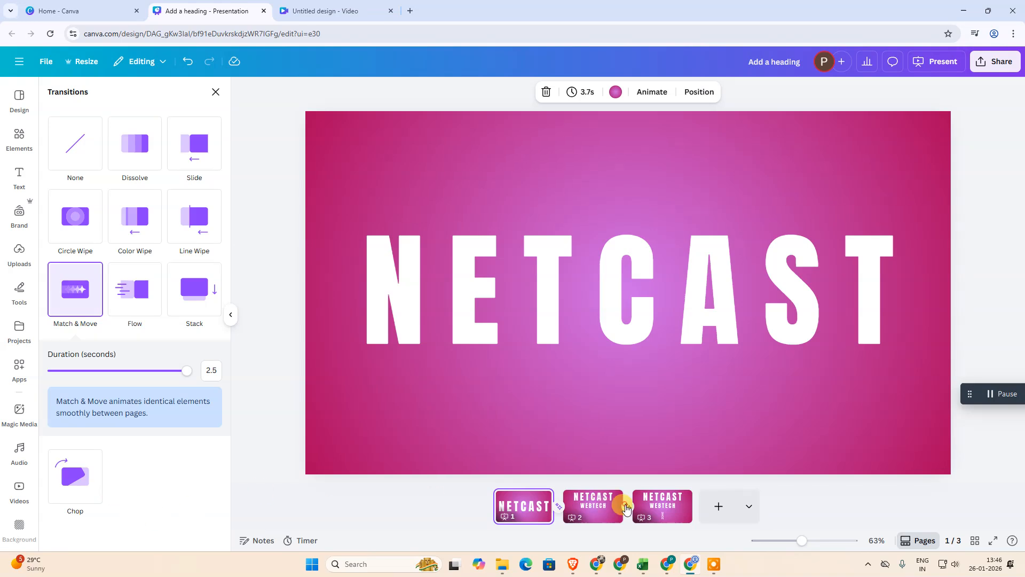
left_click(592, 512)
left_click(520, 510)
left_click(936, 61)
left_click(871, 346)
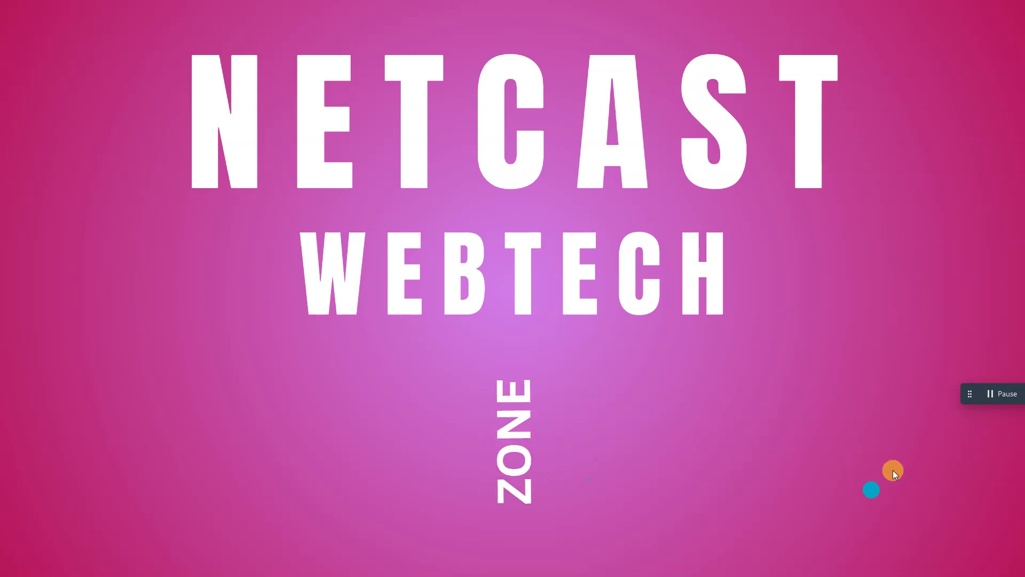
key("Escape")
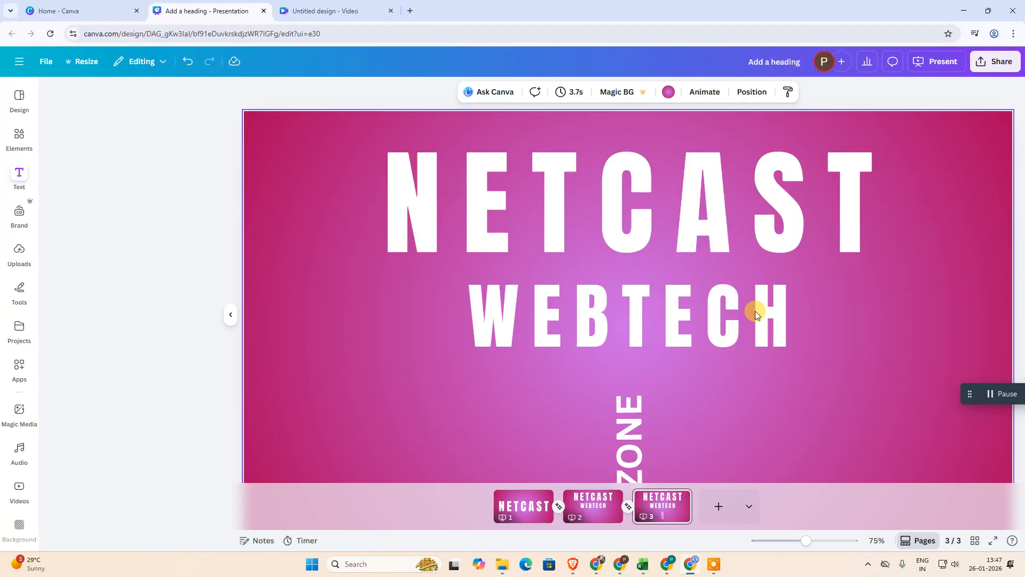
Open the design's download settings and set the file type to MP4 Video.
left_click(994, 62)
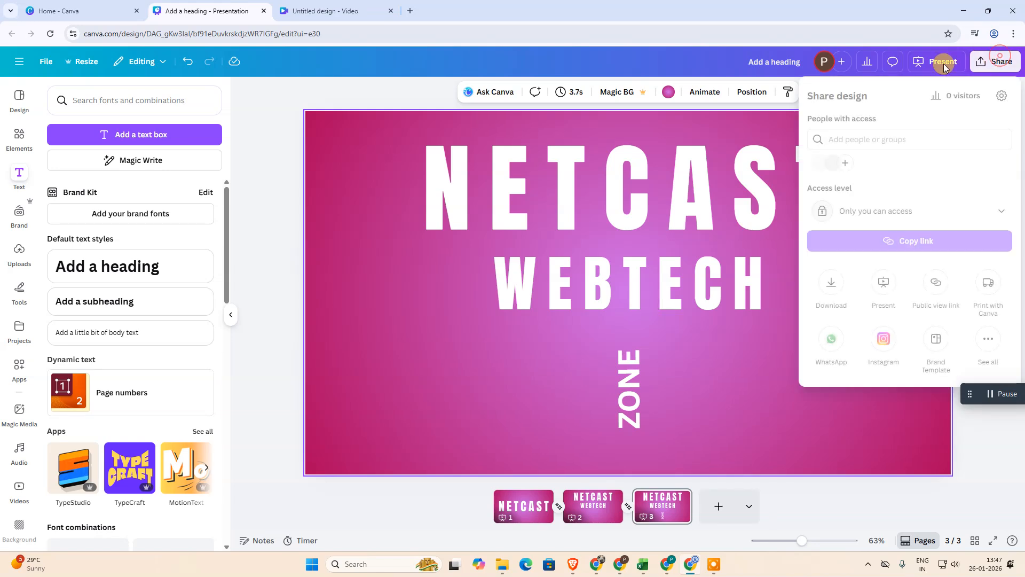
left_click(825, 294)
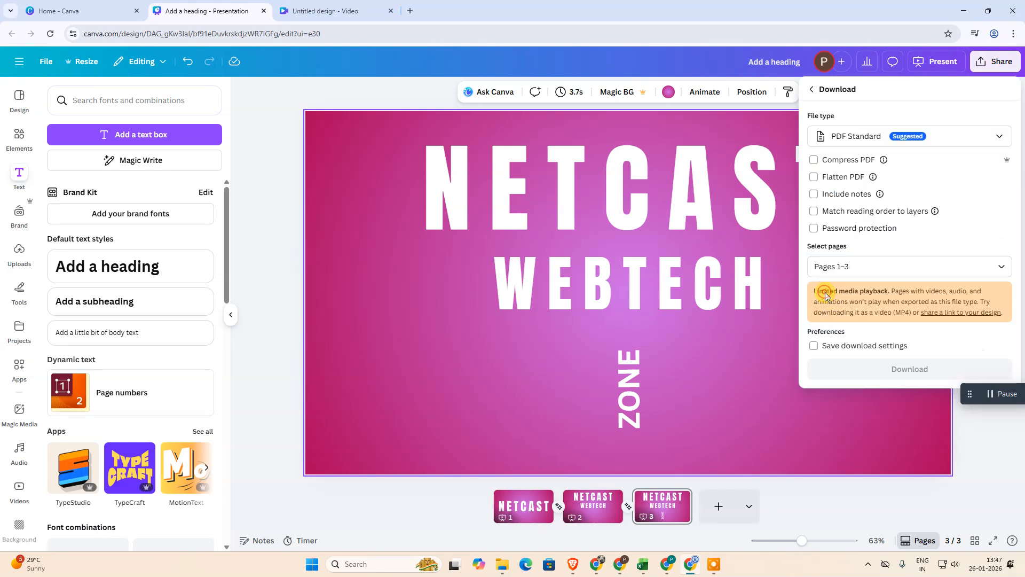
left_click(872, 137)
left_click(878, 271)
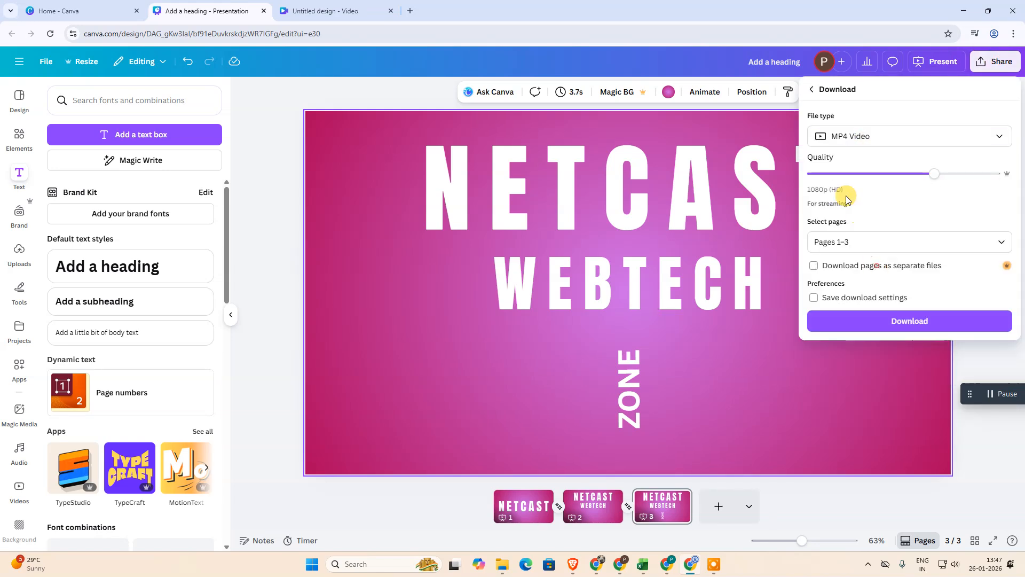
Keep pages 1–3 selected for the download, lower the video quality to 720p and close the settings without downloading.
left_click(890, 240)
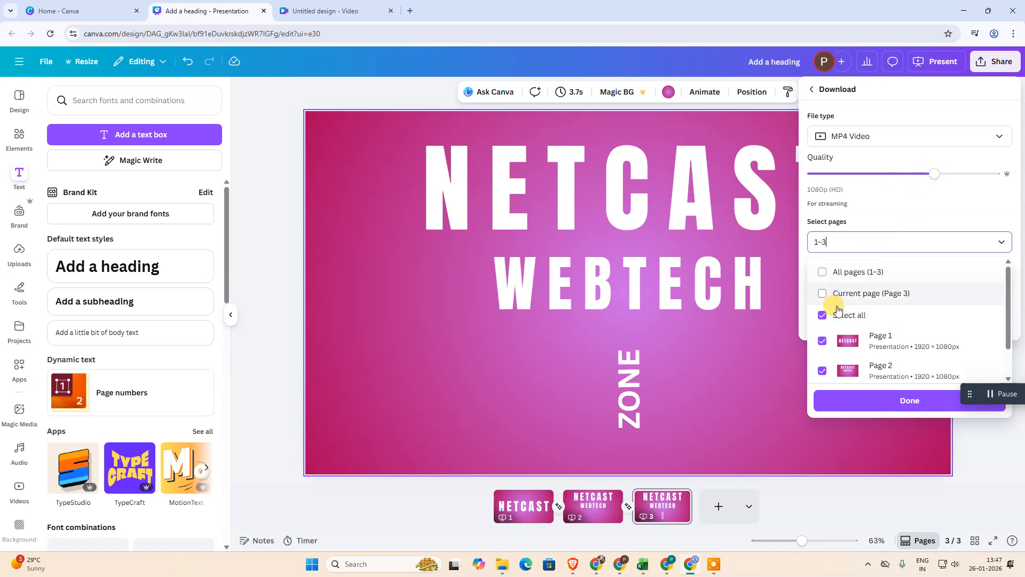
scroll(866, 337, "down", 2)
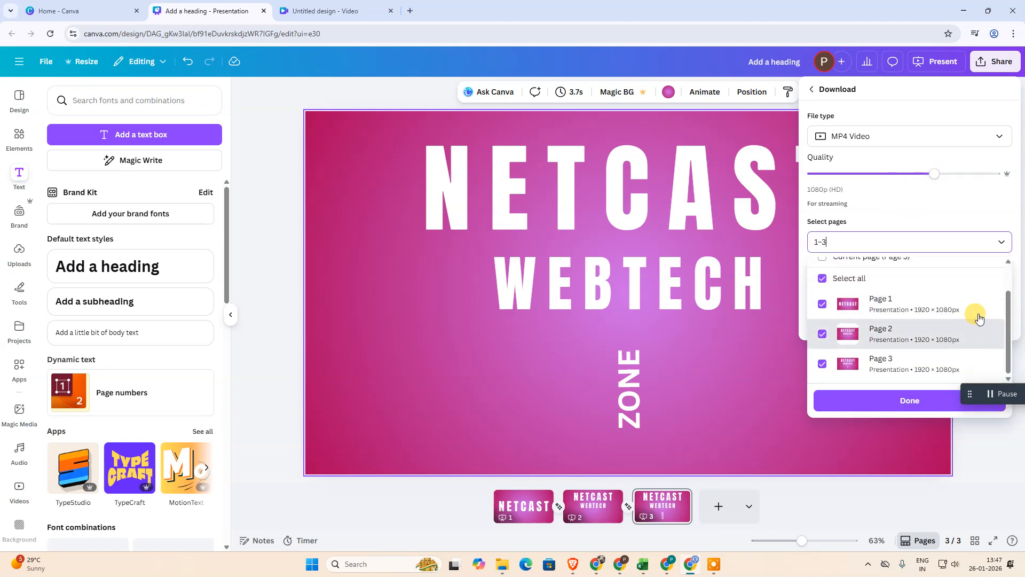
scroll(847, 331, "up", 1)
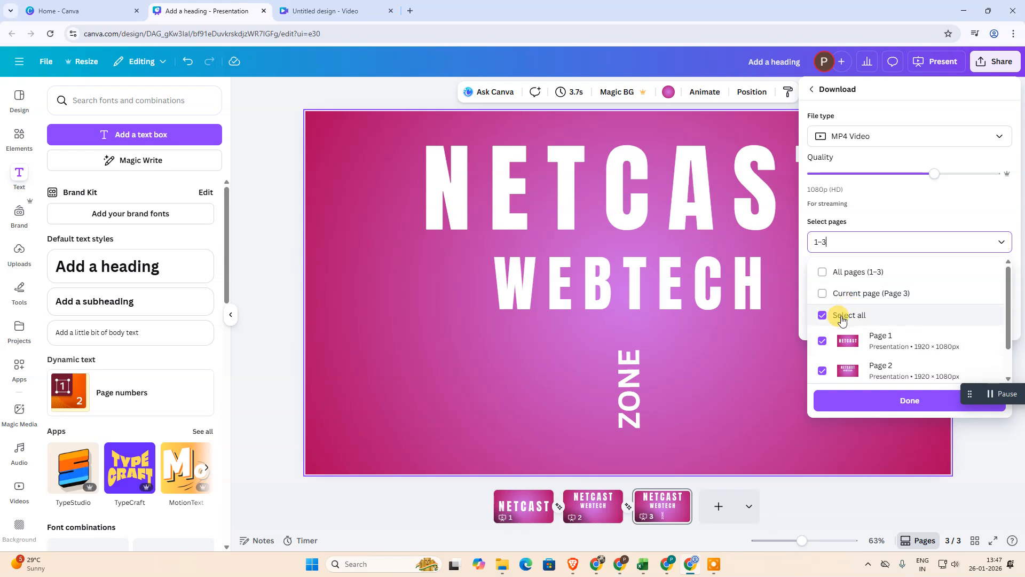
left_click(853, 319)
left_click(855, 320)
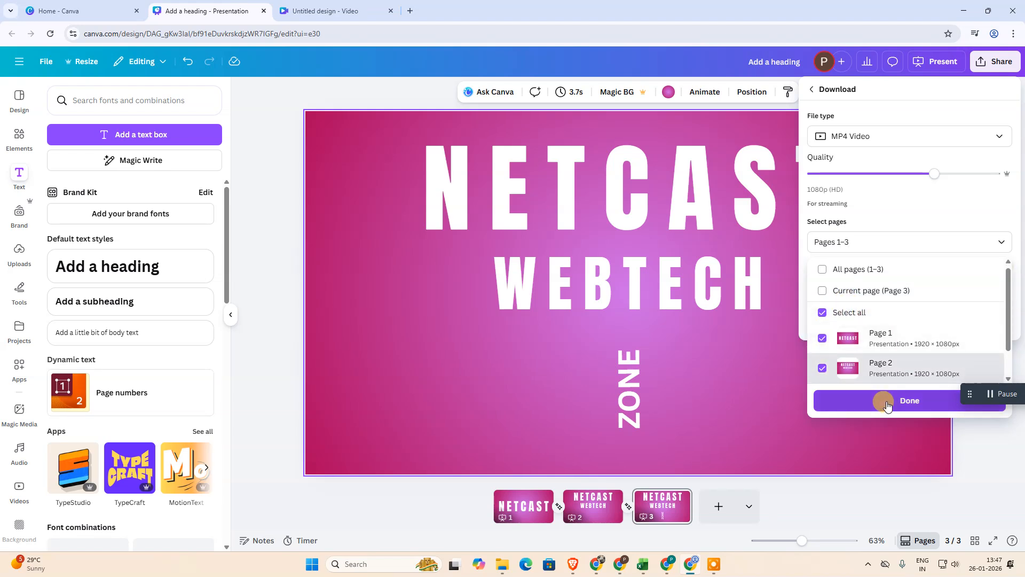
left_click_drag(937, 175, 888, 181)
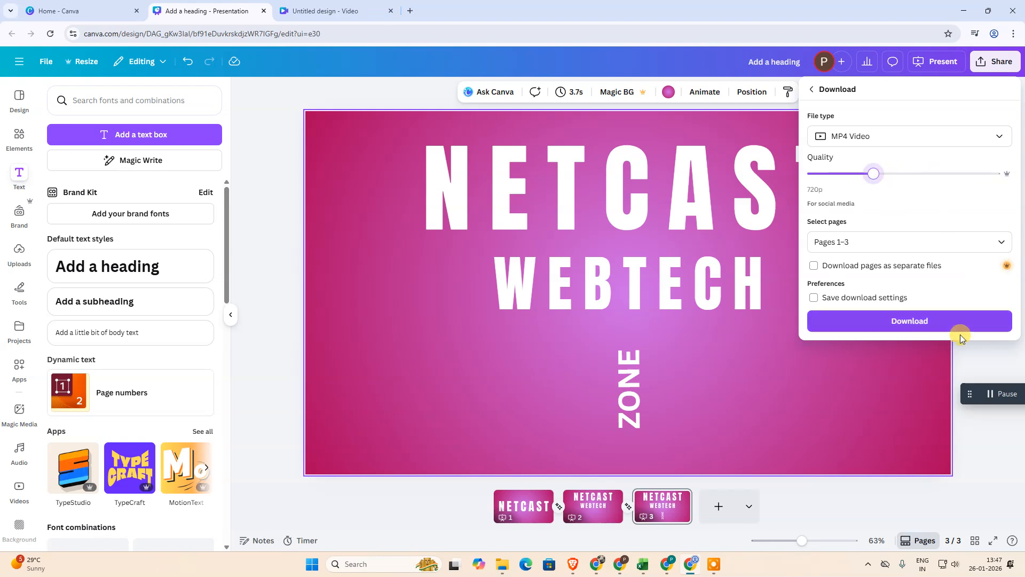
left_click(269, 196)
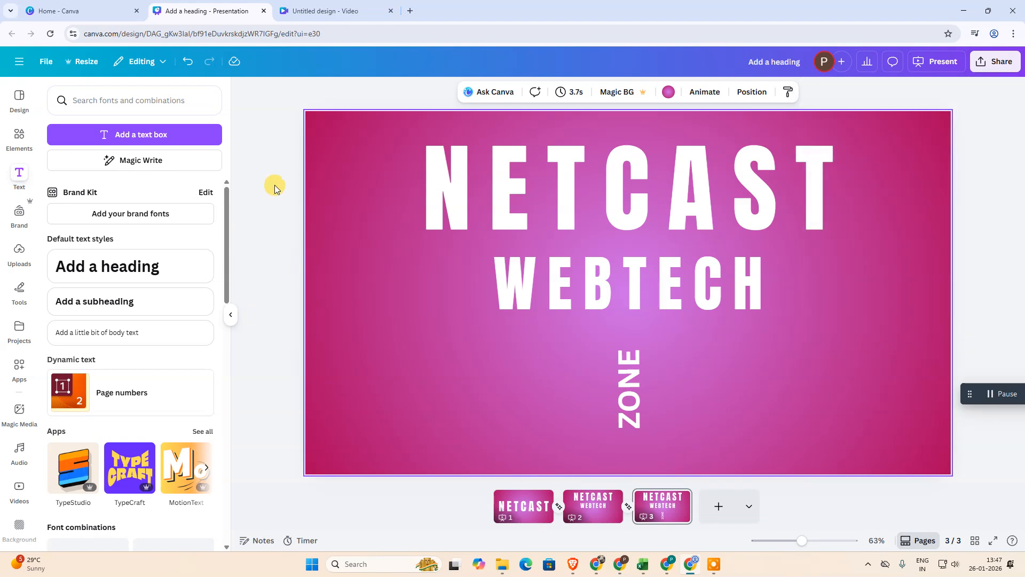
Switch to the untitled video design and search its elements library for "backgorund".
left_click(331, 14)
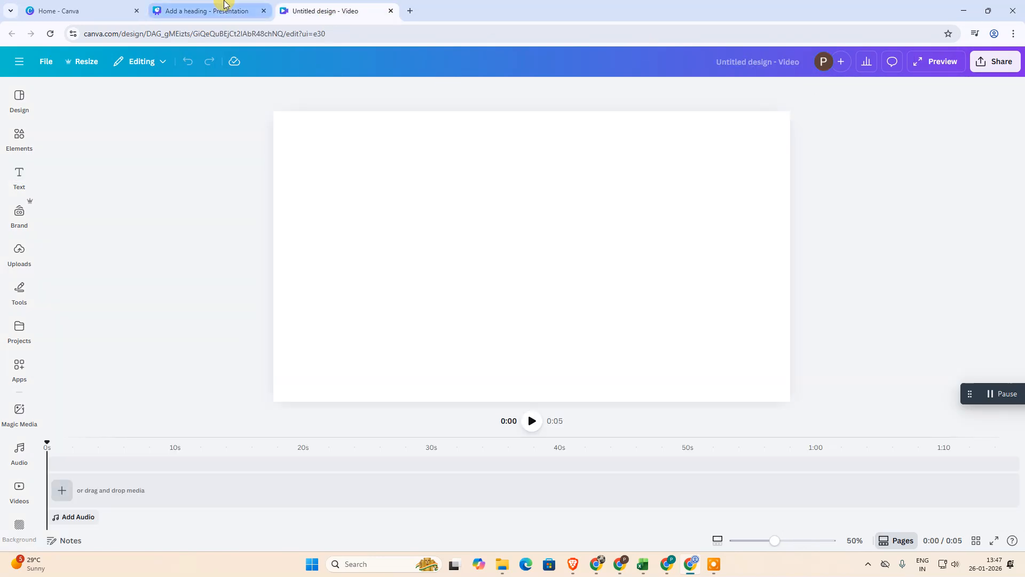
left_click(422, 249)
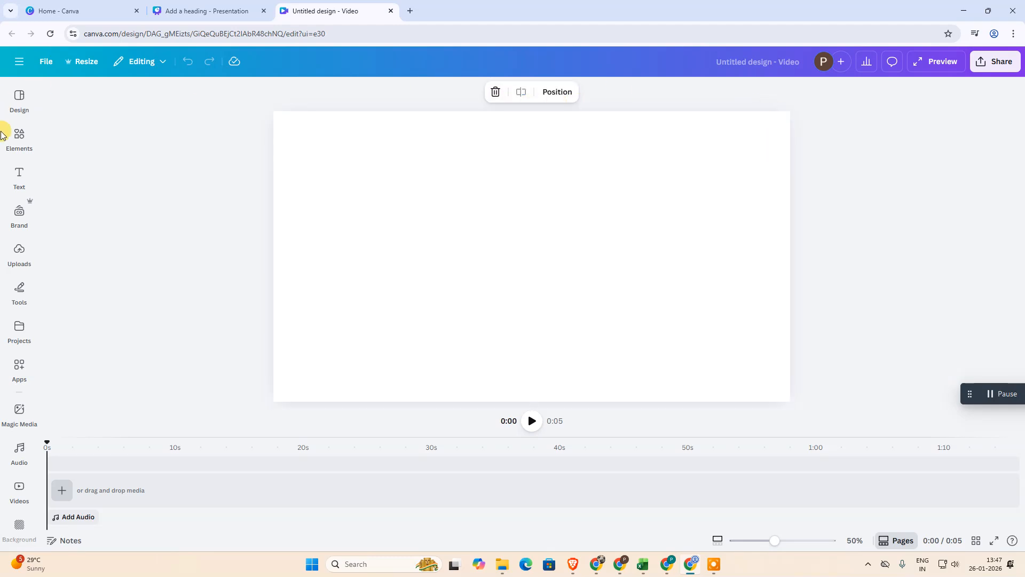
left_click(19, 136)
left_click(142, 94)
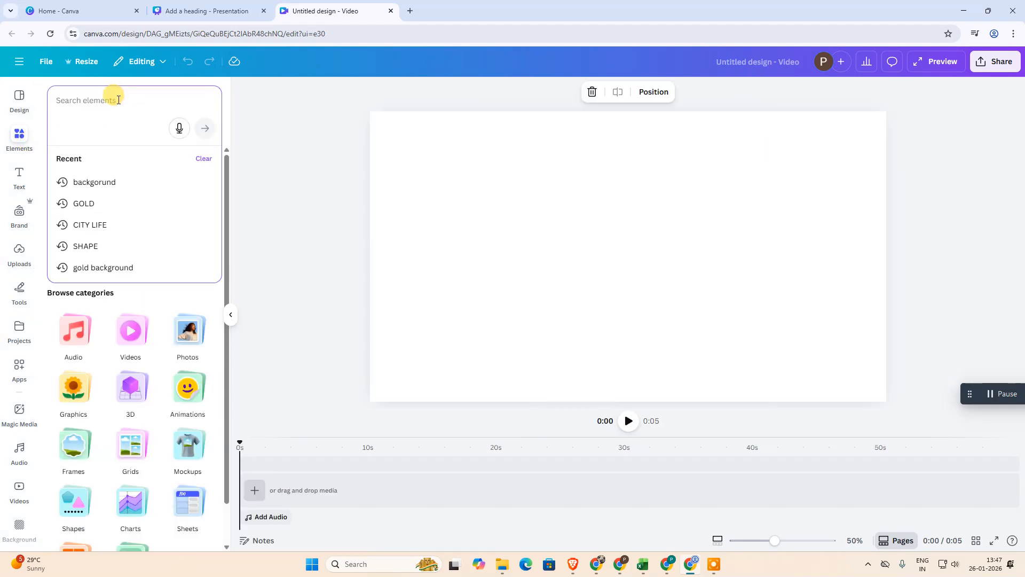
type("BACK")
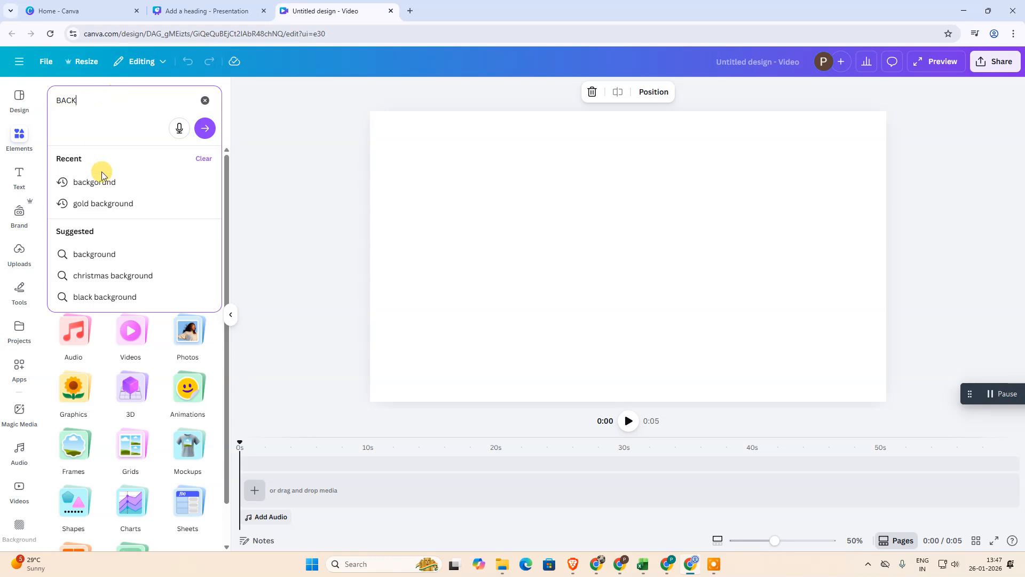
left_click(102, 176)
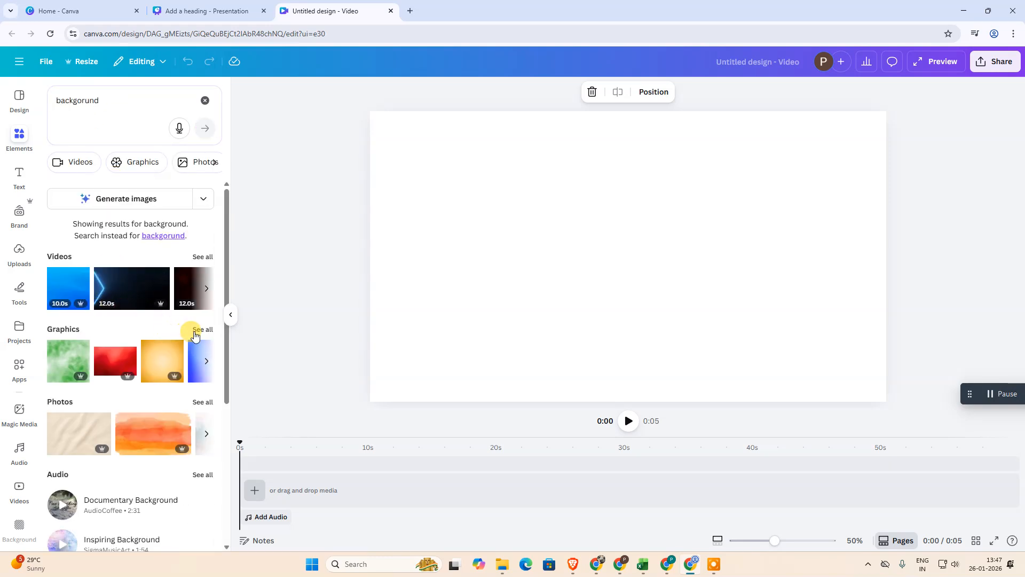
Insert the red blurred gradient graphic from the background search results and set it as the page background.
left_click(195, 334)
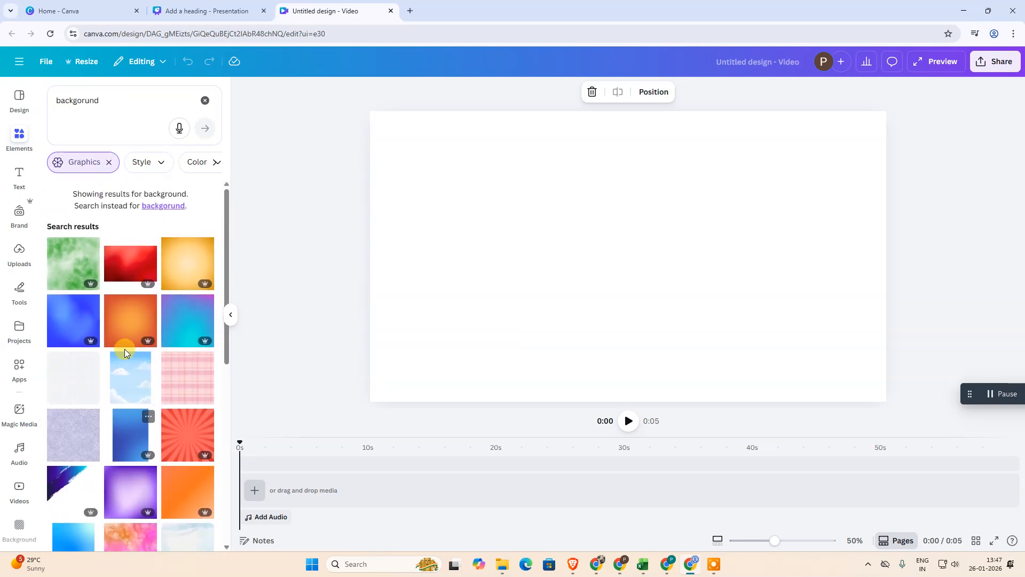
left_click(130, 263)
right_click(614, 213)
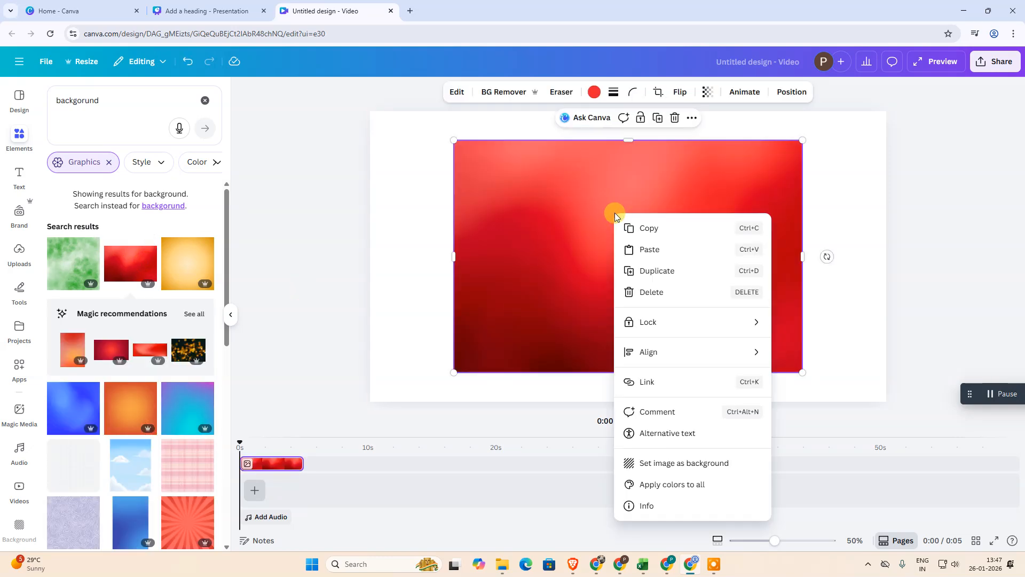
left_click(678, 462)
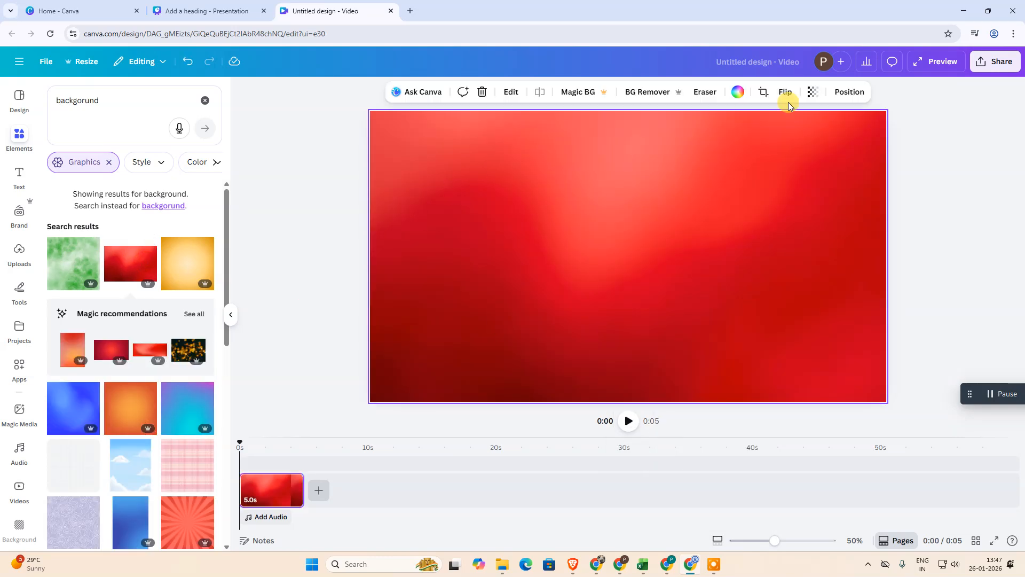
Replace the page background with the default solid colour Magenta (#cb6ce6).
left_click(739, 93)
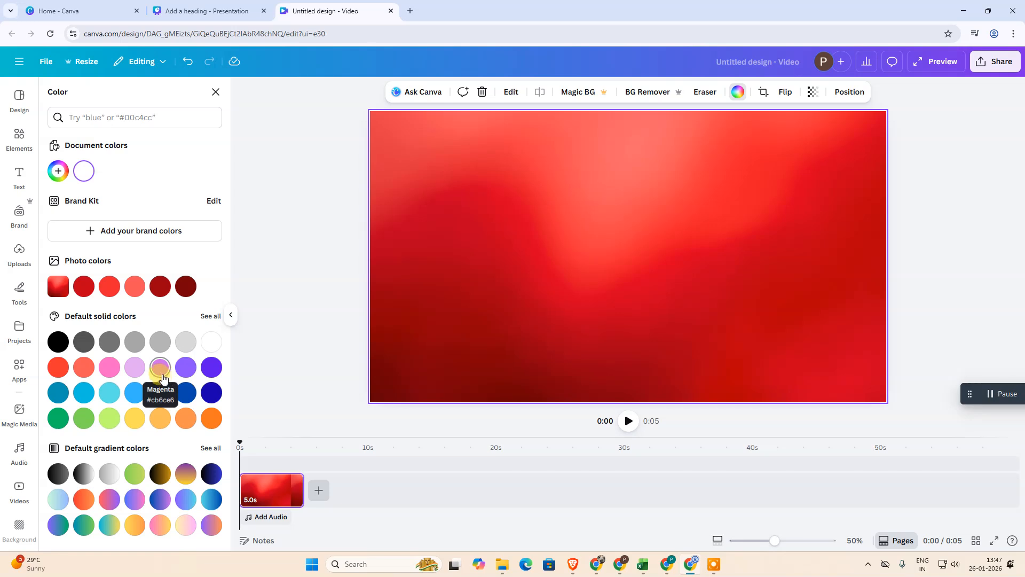
left_click(160, 368)
left_click(325, 234)
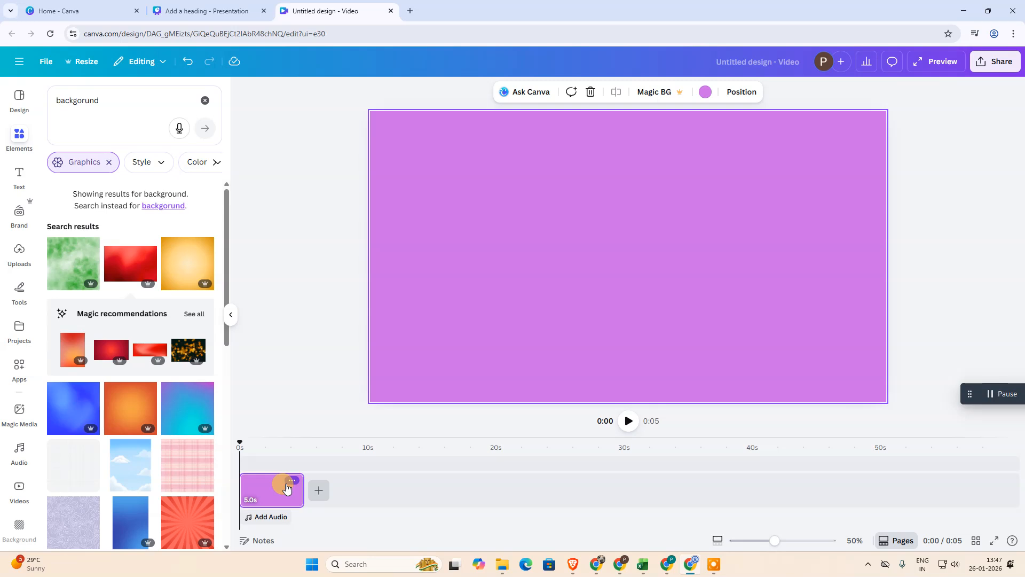
left_click(205, 100)
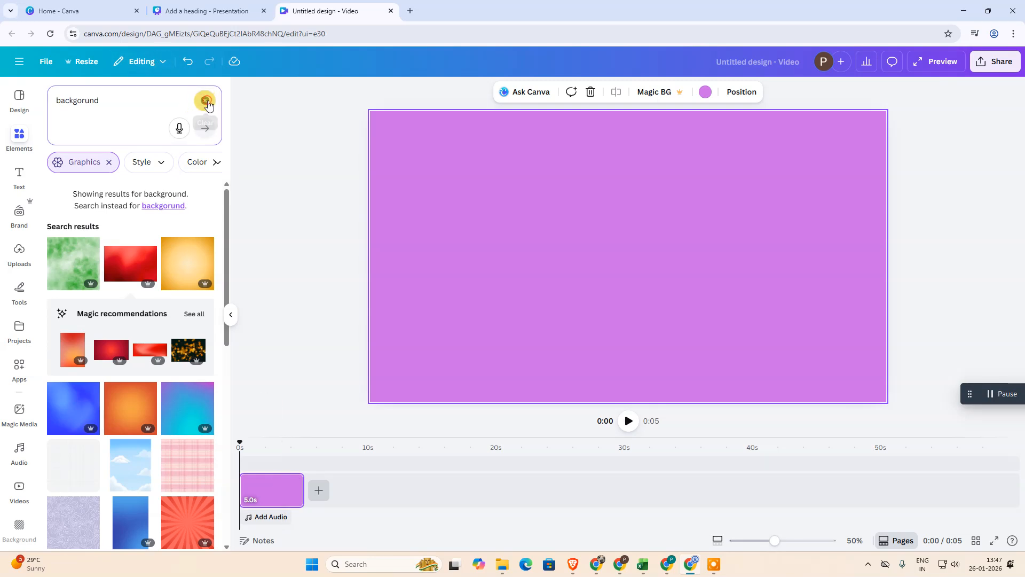
Add a heading to the page with the text "1".
left_click(19, 176)
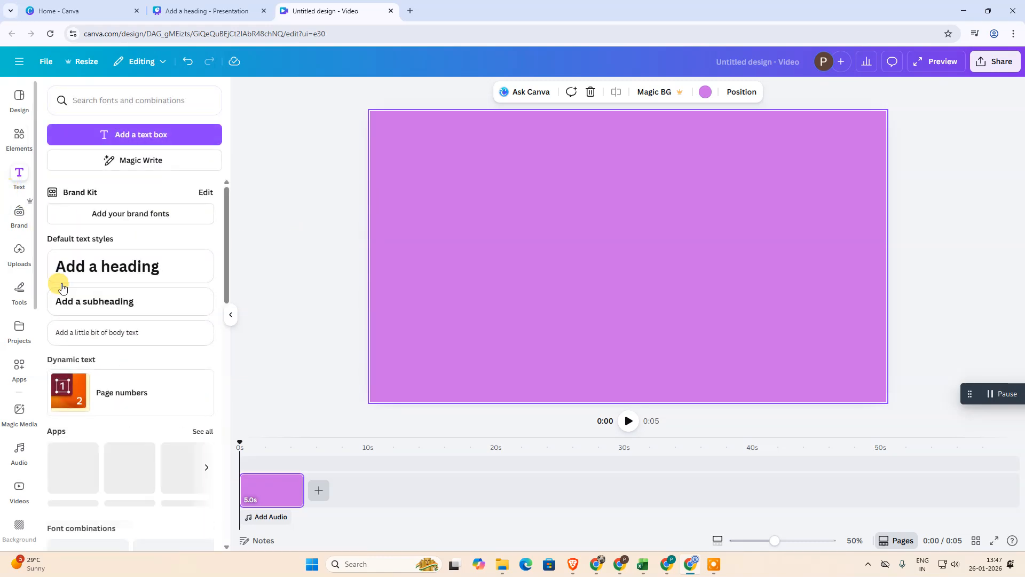
left_click(107, 265)
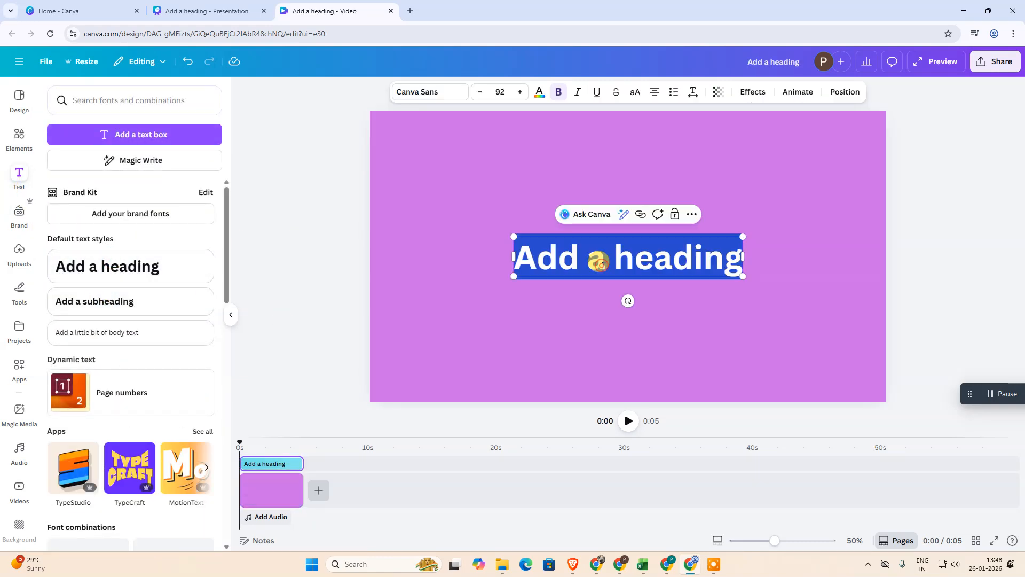
type("1")
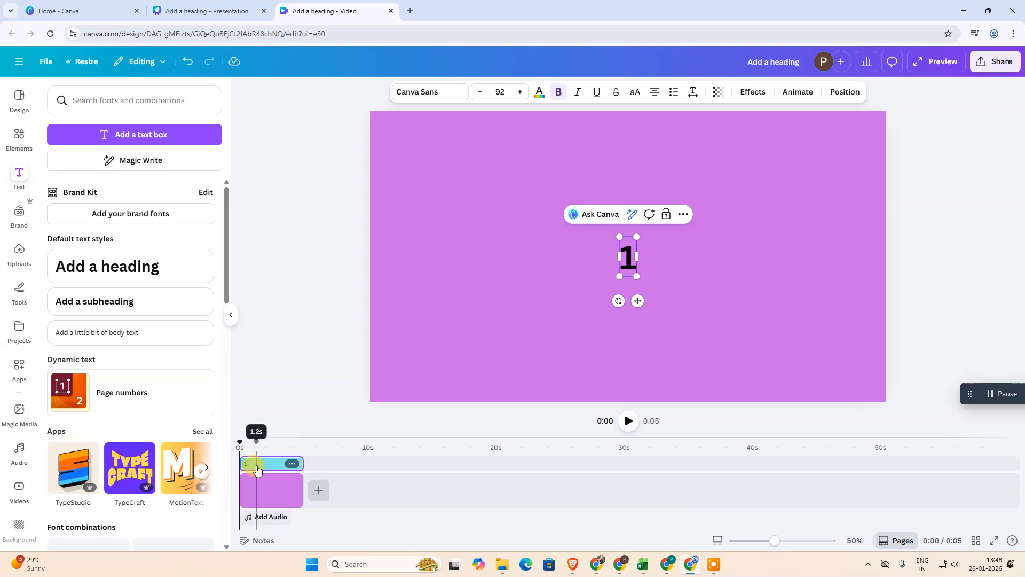
Enlarge the "1" heading to font size 345 and centre it on the page.
left_click(332, 298)
left_click(629, 261)
left_click(629, 260)
left_click_drag(636, 275, 682, 378)
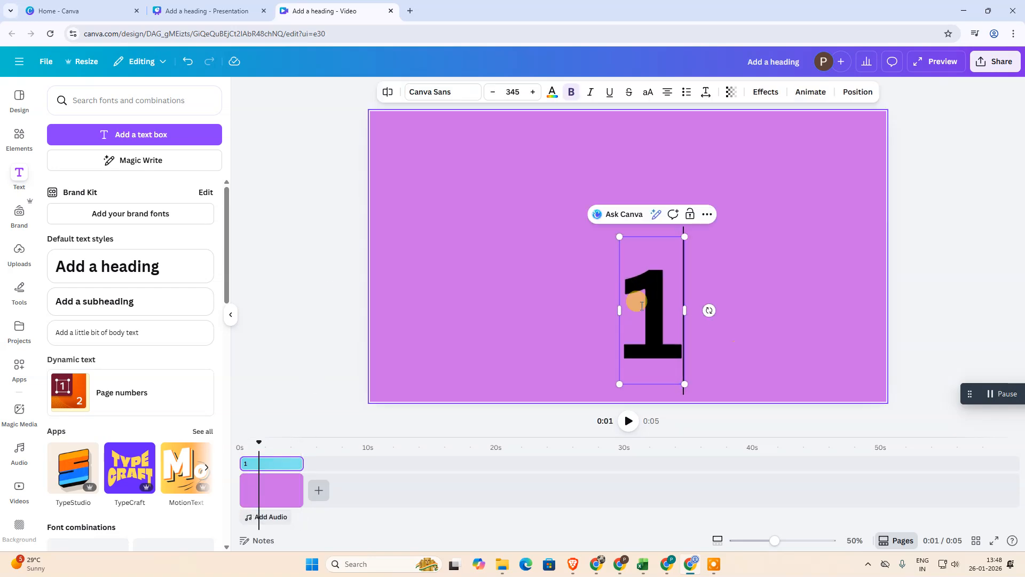
left_click(703, 310)
left_click_drag(660, 313, 637, 260)
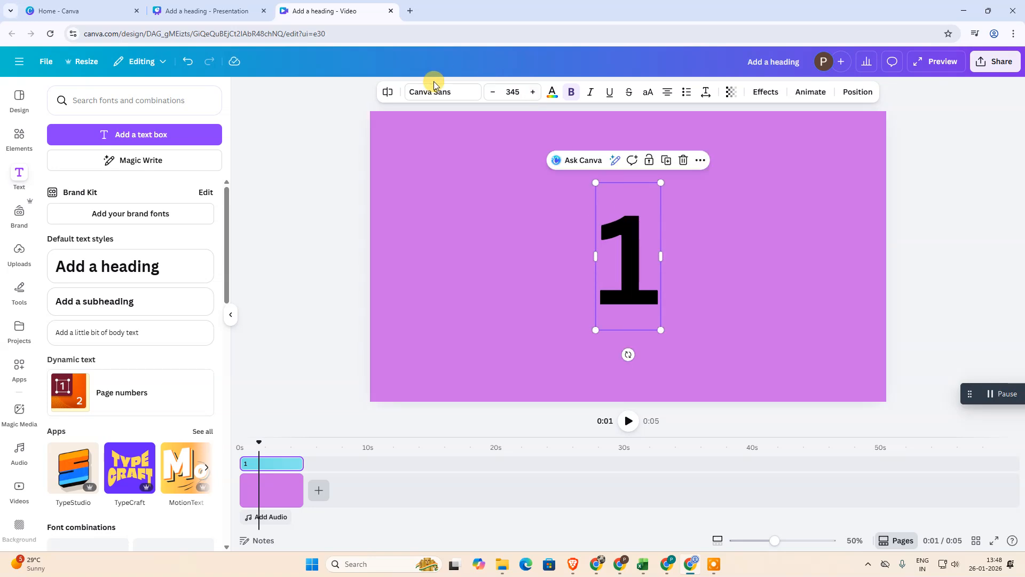
Set the text colour of the large "1" to white.
left_click(552, 92)
left_click(222, 289)
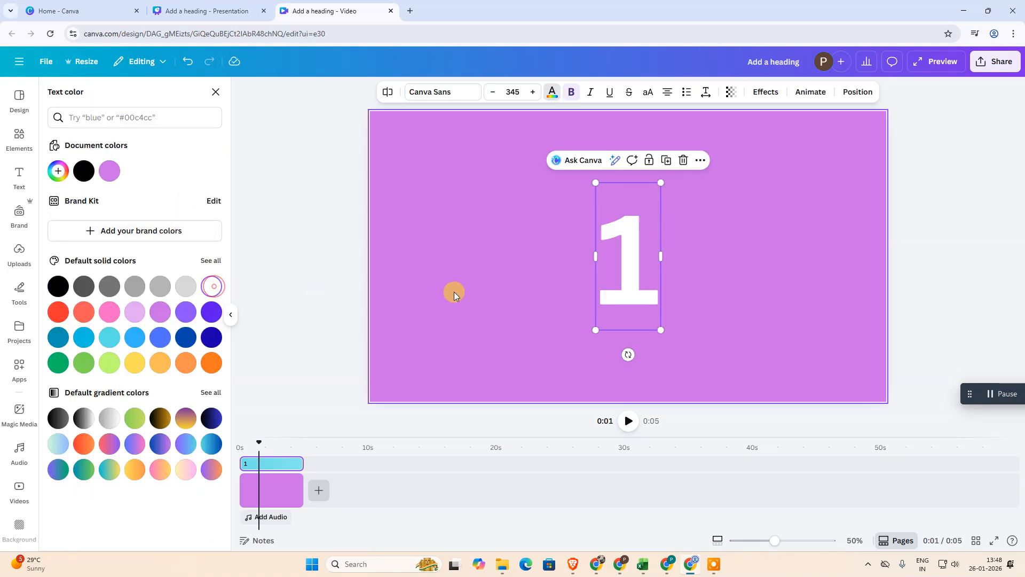
left_click(470, 288)
Apply the Stomp animation to the "1" text.
left_click(620, 251)
left_click(805, 99)
scroll(165, 435, "down", 7)
left_click(192, 462)
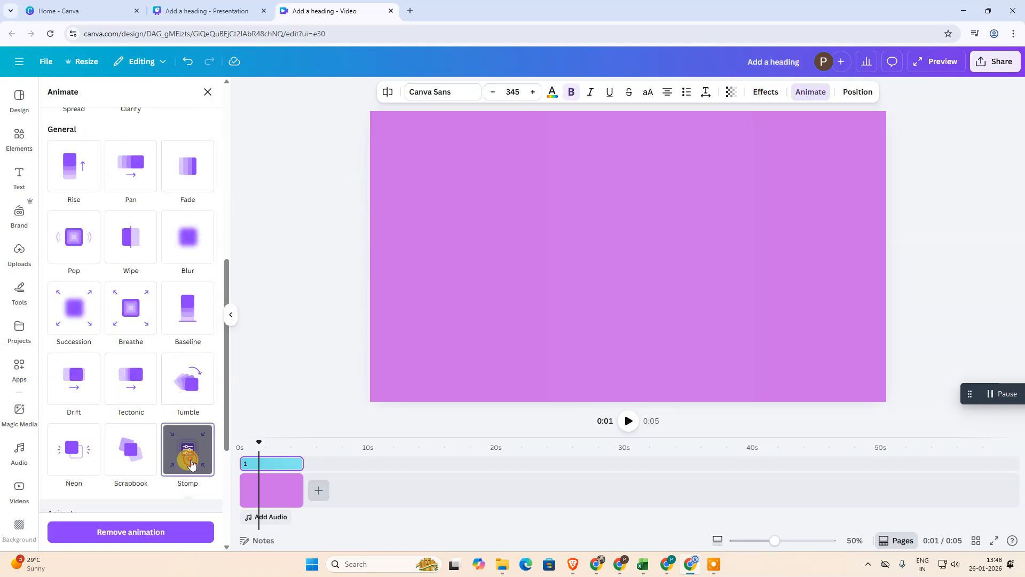
left_click(701, 312)
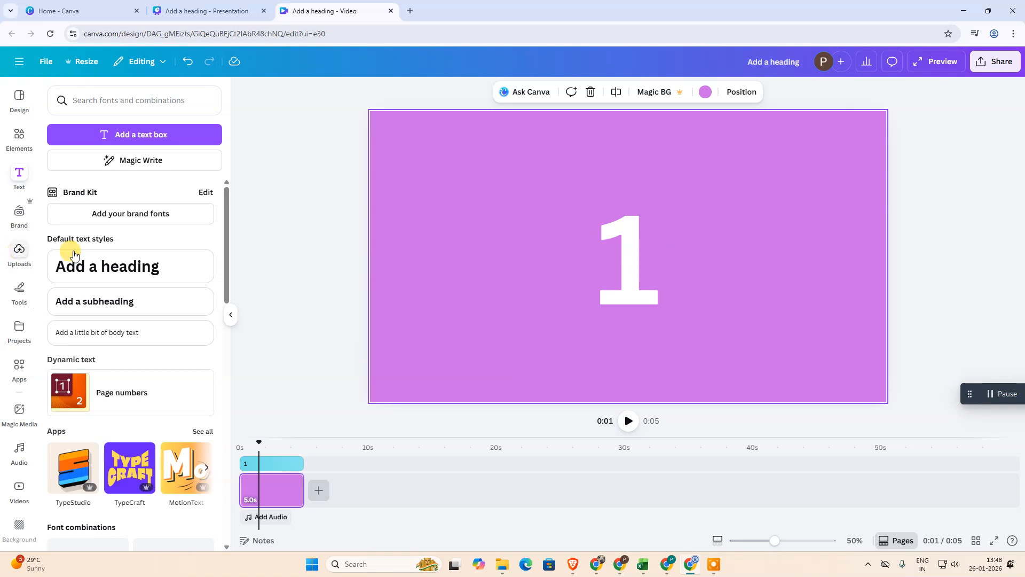
Add a second heading, move it below the "1" and replace its text with "2".
left_click(103, 263)
left_click(684, 320)
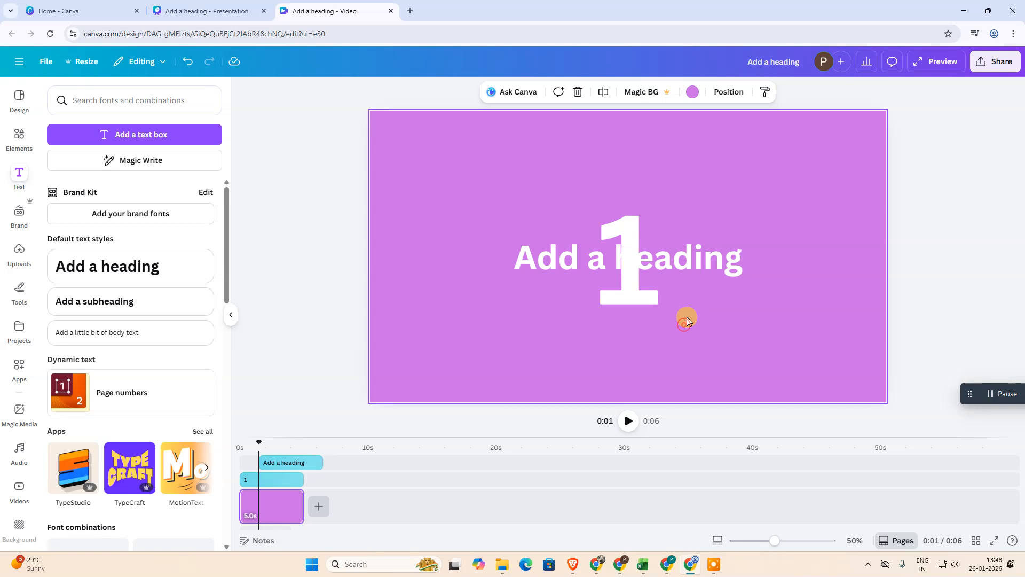
left_click_drag(626, 269, 626, 350)
double_click(625, 348)
type("2")
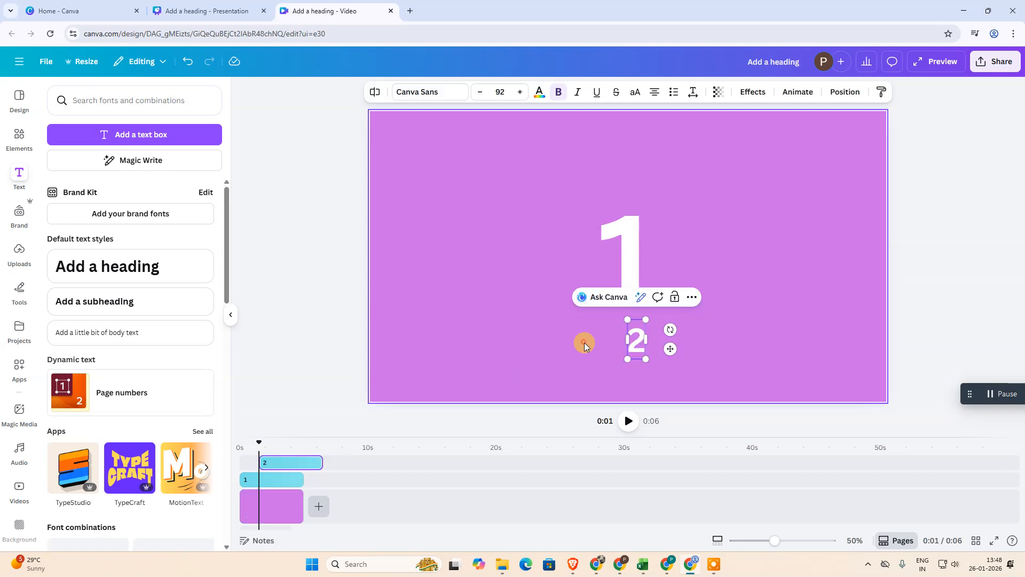
left_click(584, 347)
Arrange the "2" clip beneath the "1" clip on the timeline, spanning the full 5-second background clip.
left_click_drag(267, 479, 266, 458)
left_click(283, 478)
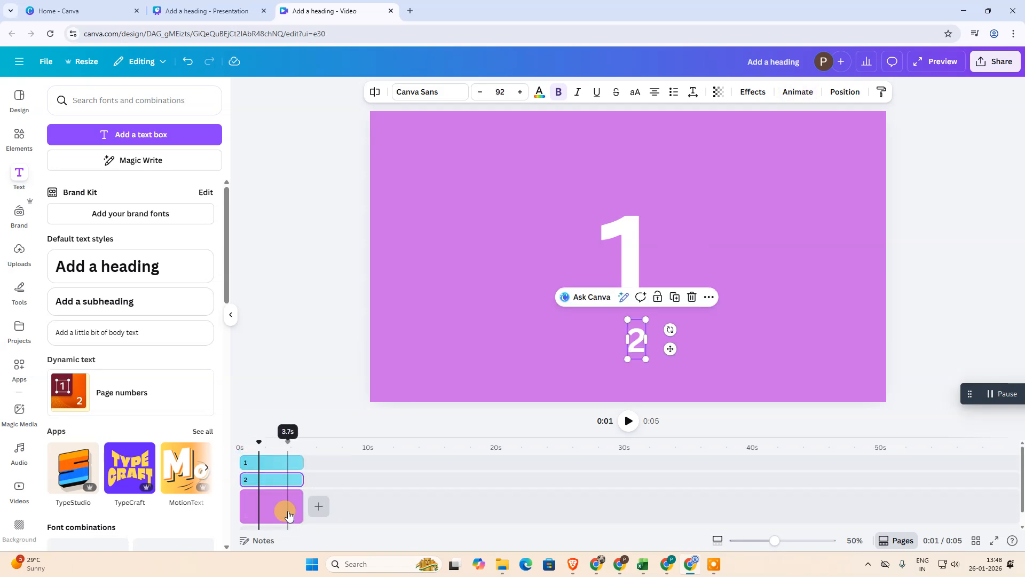
left_click_drag(301, 479, 381, 482)
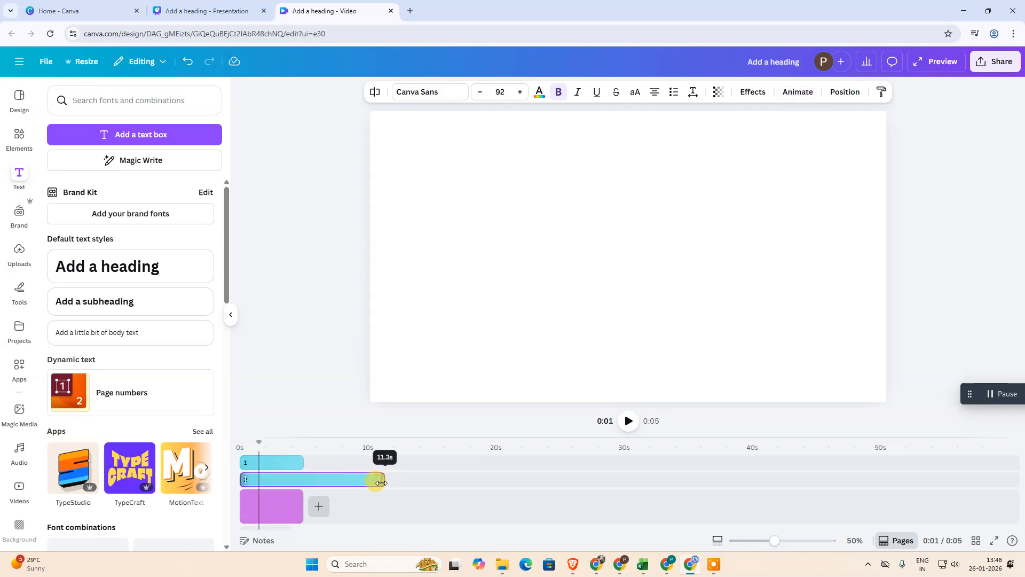
left_click_drag(381, 483, 304, 476)
left_click(263, 511)
left_click(294, 502)
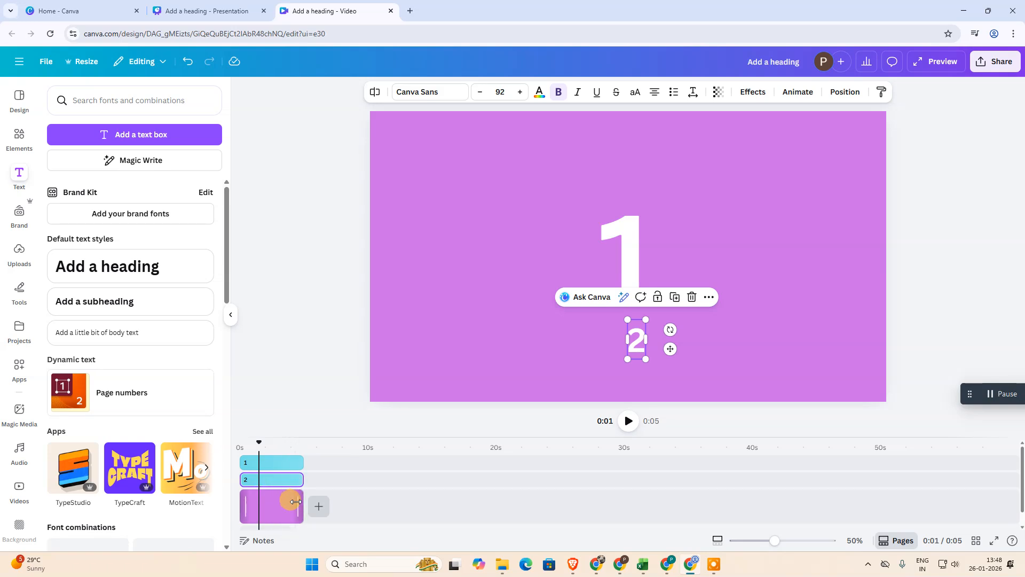
left_click(481, 323)
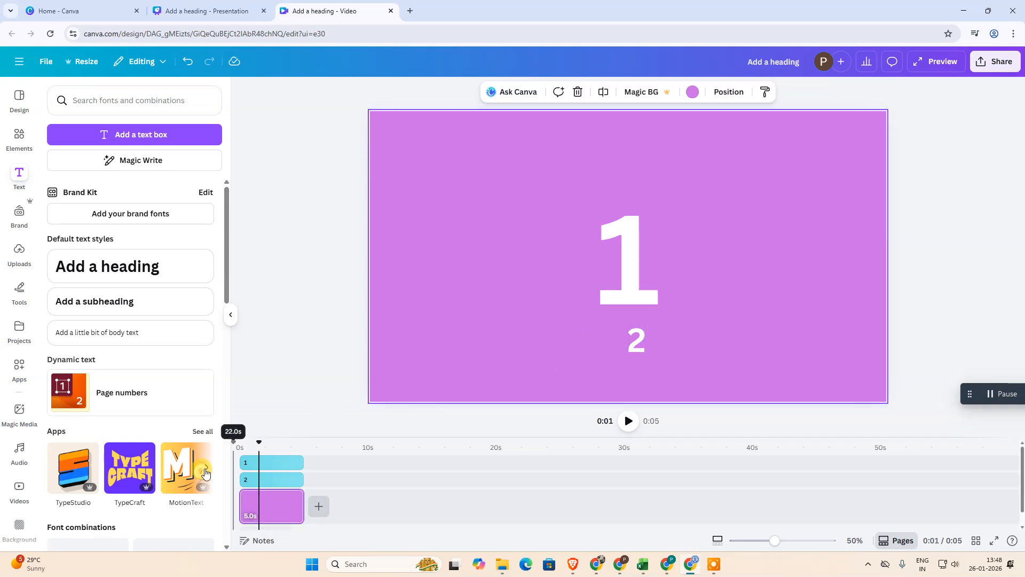
Move the "2" text out to the left edge of the page, beside the bottom of the "1".
left_click(270, 466)
left_click(283, 480)
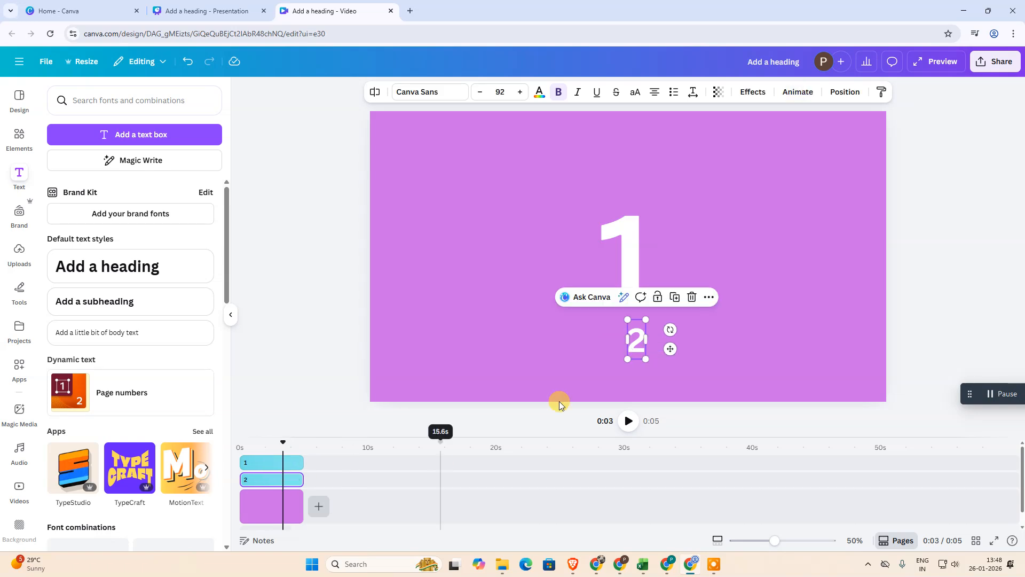
left_click_drag(644, 340, 355, 342)
Duplicate the 5-second magenta background clip on the timeline.
left_click(291, 500)
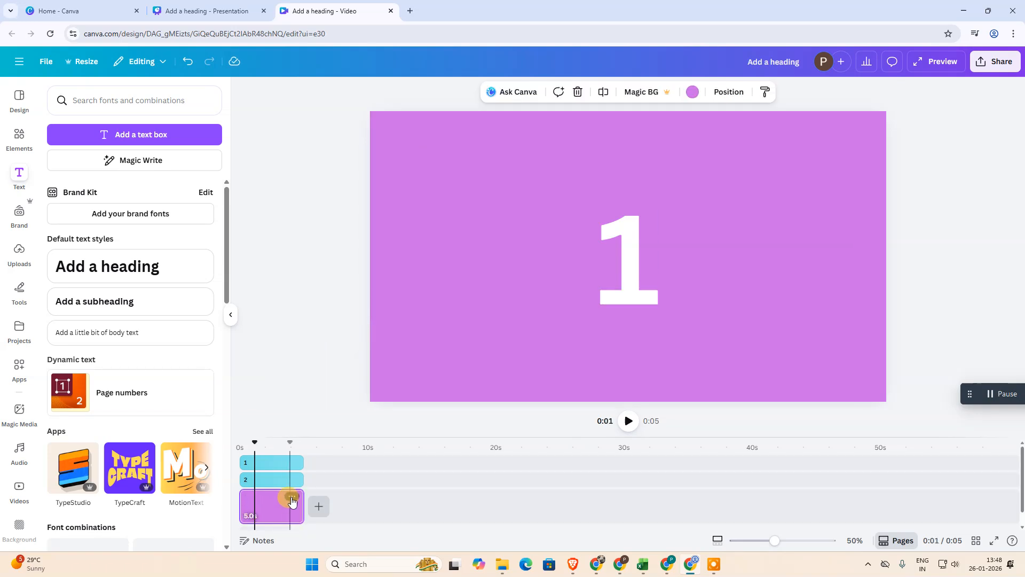
left_click(291, 501)
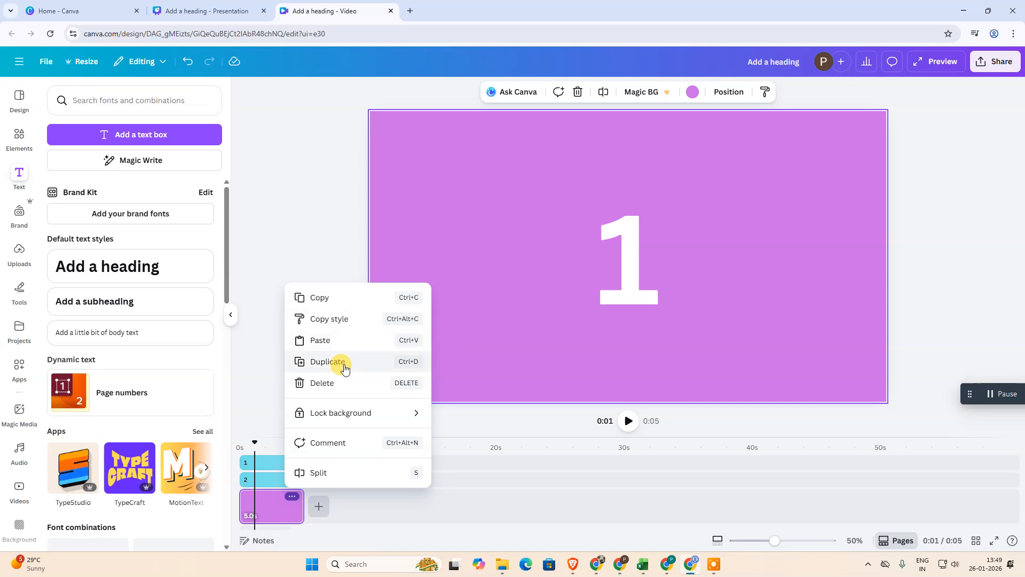
left_click(337, 361)
Duplicate the "1" clip and move the copy over the second background clip on the timeline.
left_click(279, 461)
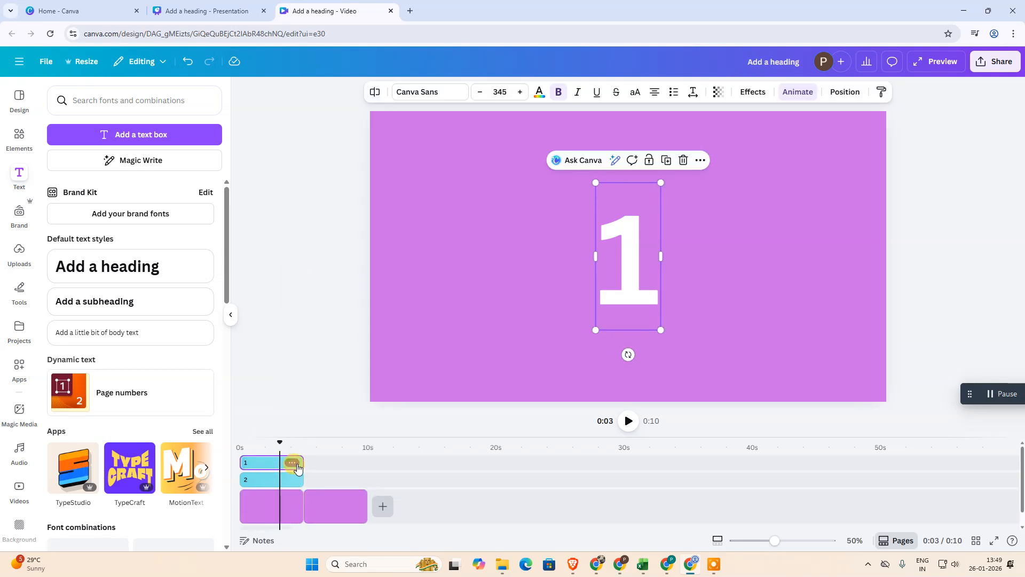
right_click(283, 467)
left_click(346, 233)
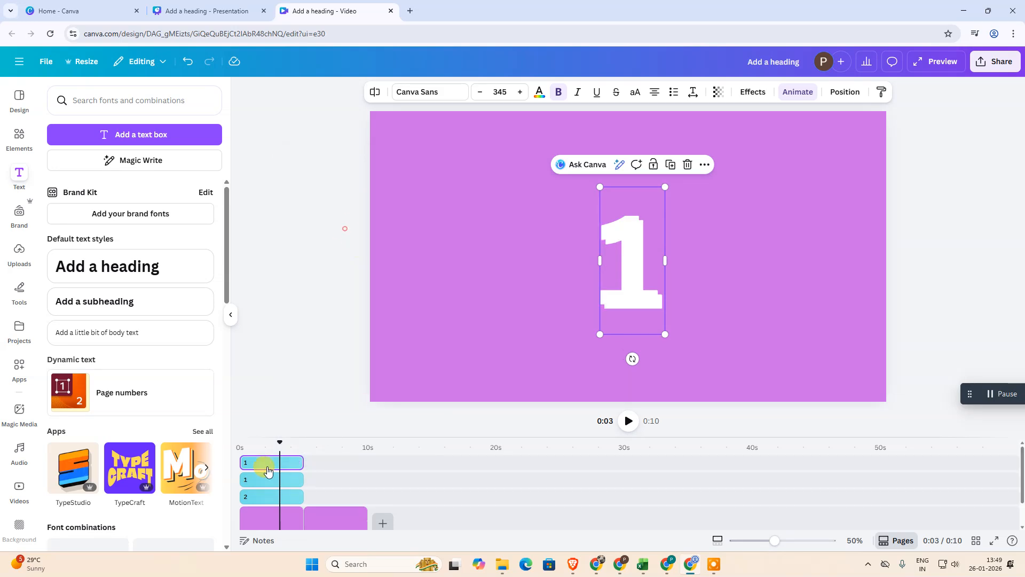
left_click_drag(271, 462, 340, 462)
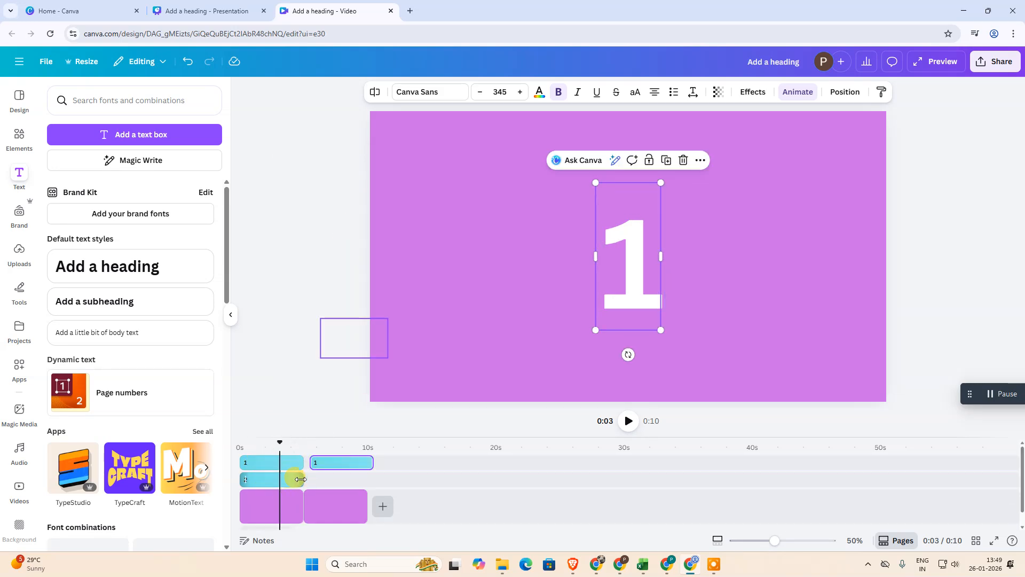
Duplicate the "2" clip and place the copy beneath the second "1" clip.
left_click(278, 483)
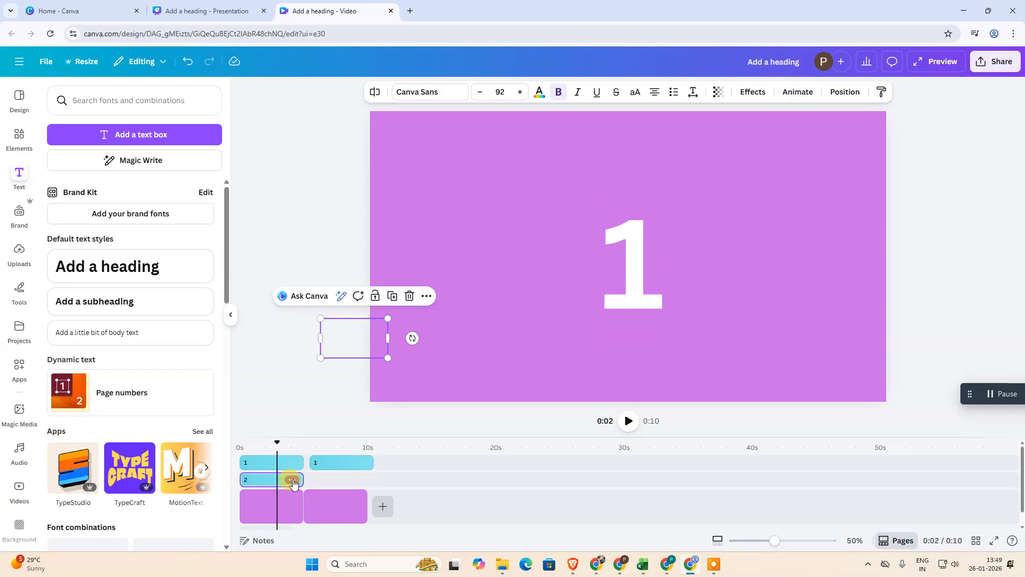
left_click(292, 480)
left_click(344, 243)
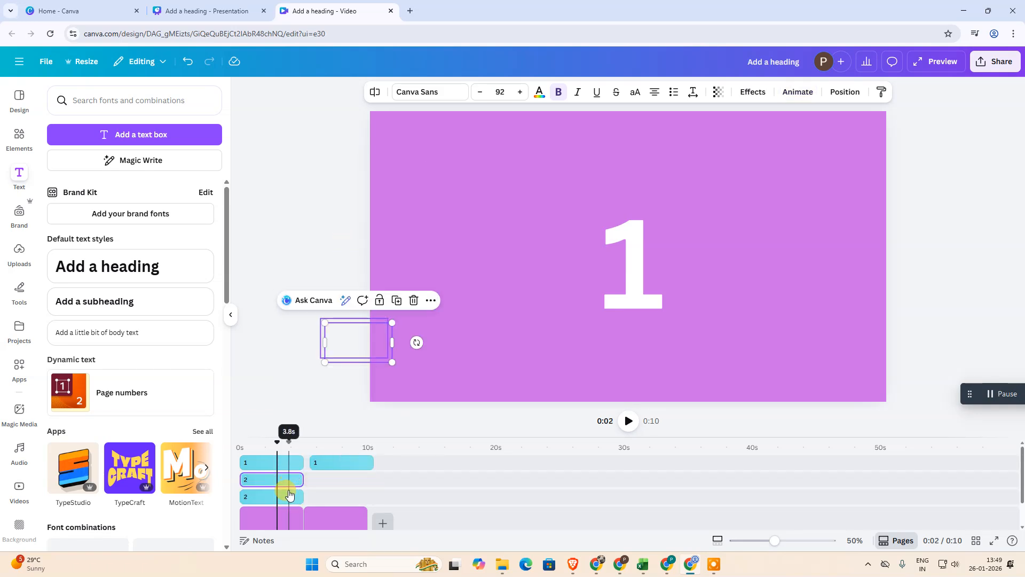
left_click_drag(286, 498, 358, 480)
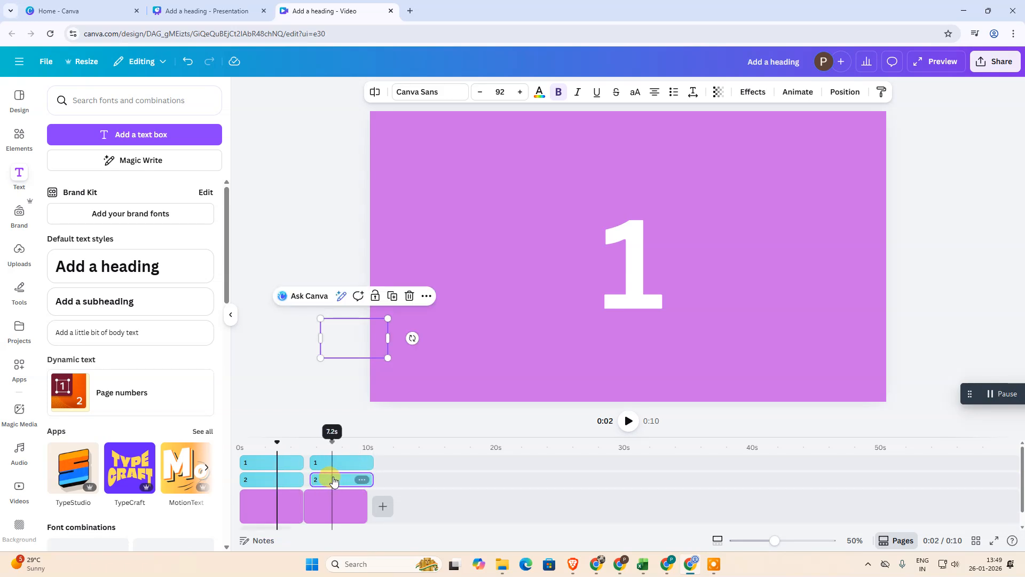
Align the copied "1" and "2" clips with the start and end of the second background clip.
left_click_drag(342, 461, 363, 480)
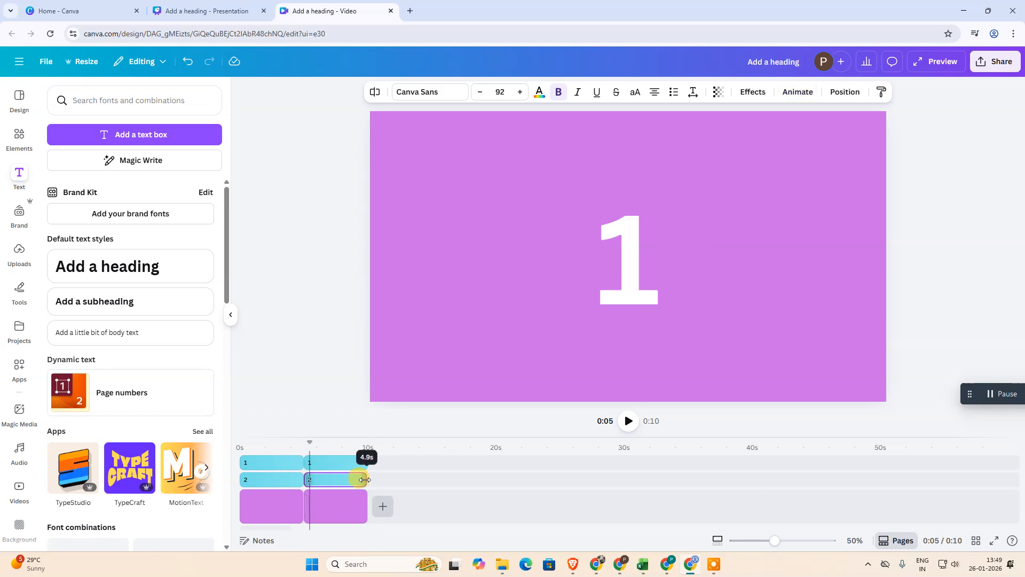
left_click_drag(366, 480, 367, 480)
left_click(331, 508)
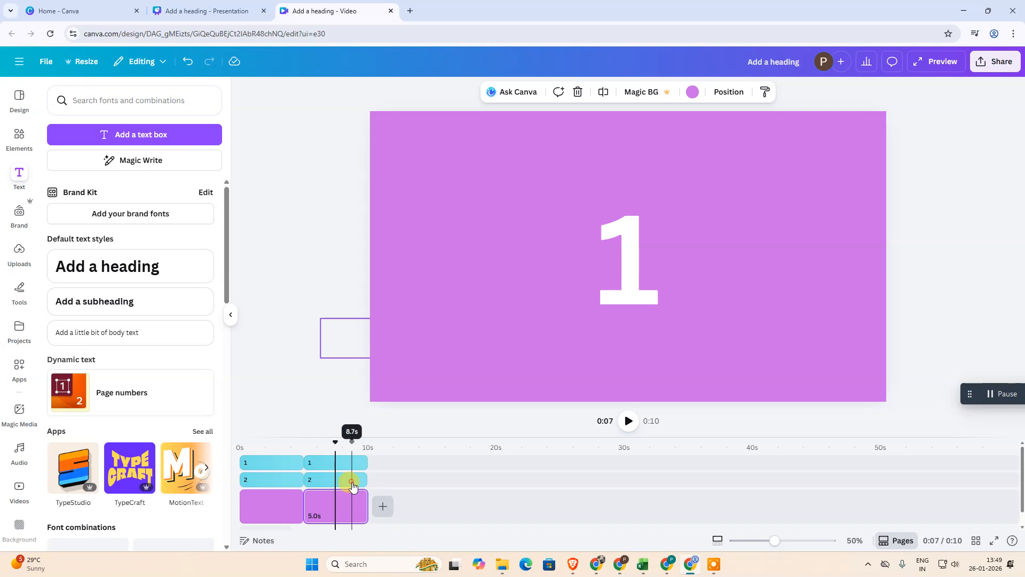
left_click(352, 484)
left_click(355, 467)
left_click_drag(366, 462, 363, 463)
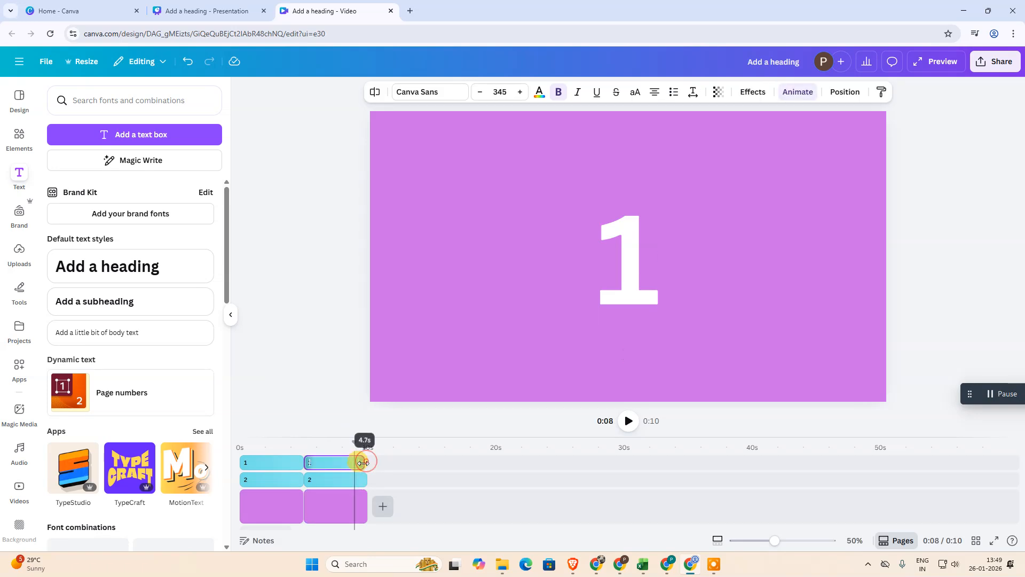
left_click_drag(365, 463, 272, 449)
Remove the Stomp animation from the number "1" on the second background clip.
left_click(324, 506)
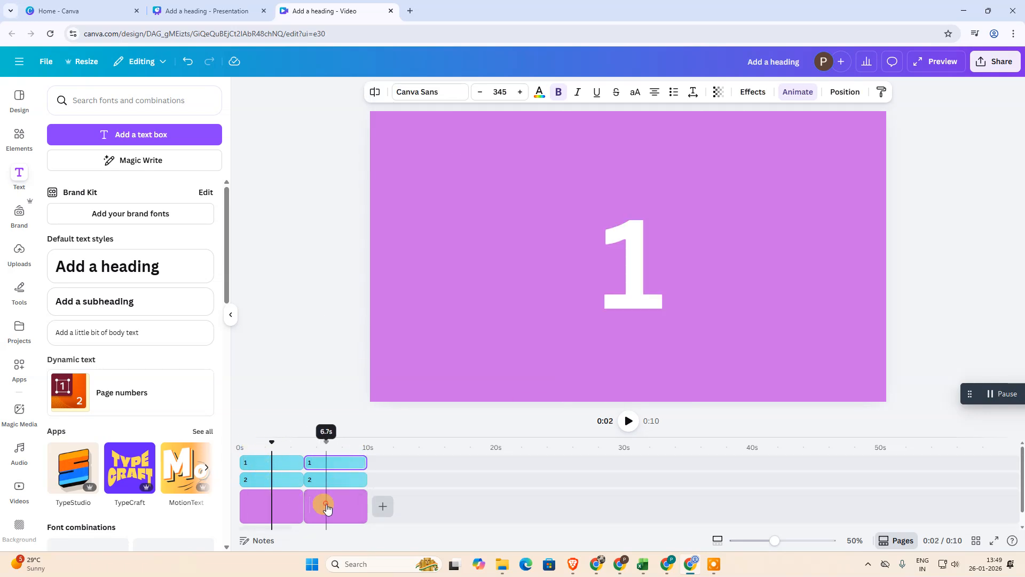
left_click(327, 464)
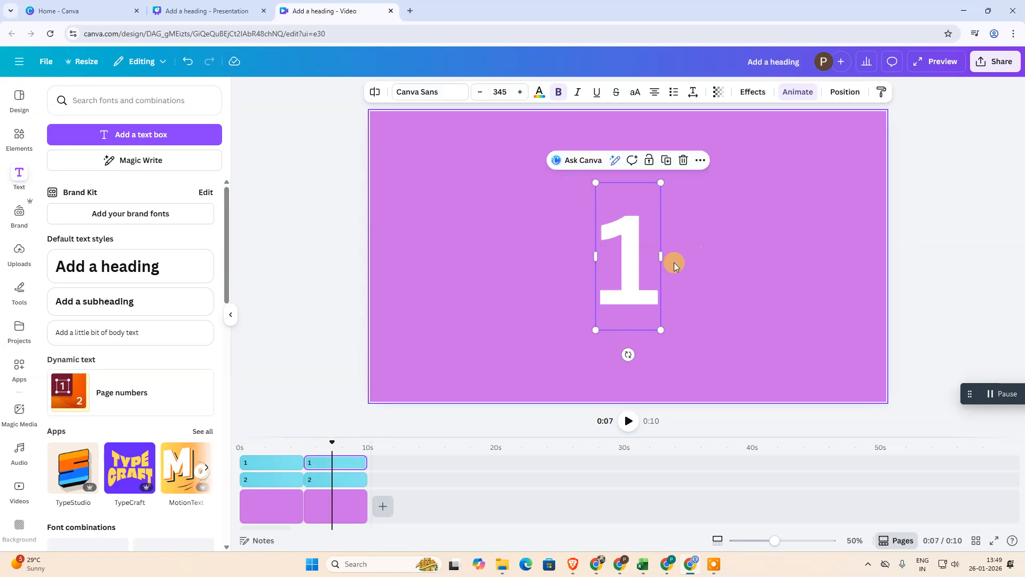
left_click(797, 92)
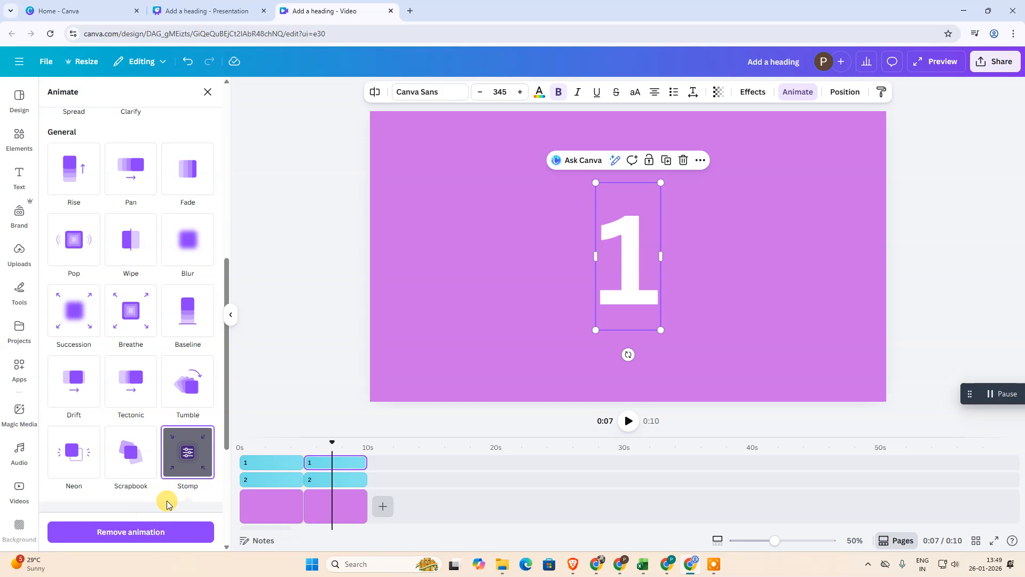
left_click(130, 532)
Move the second clip's "1" to the upper middle of the page and enlarge it to font size 367.
left_click_drag(620, 279, 619, 207)
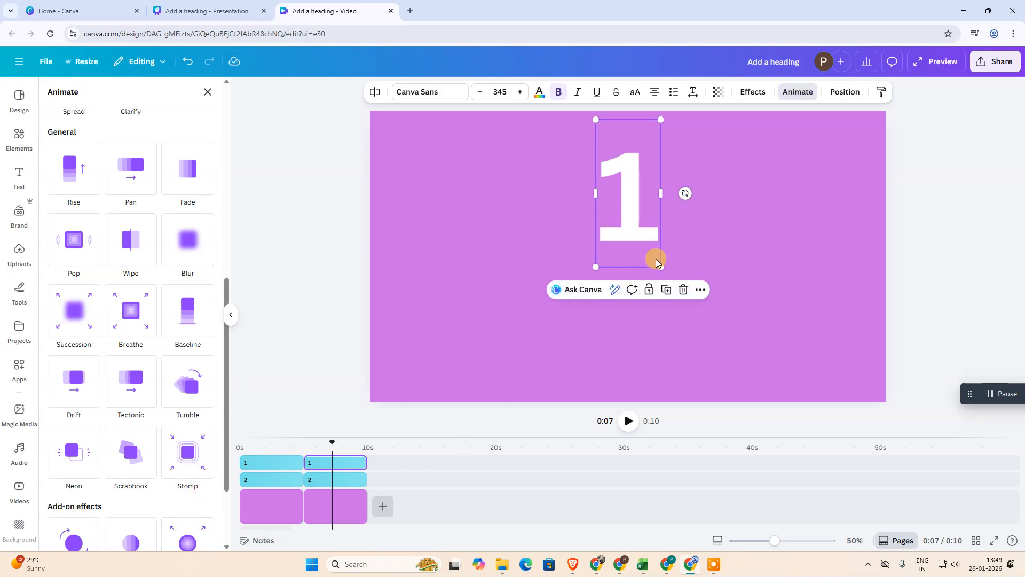
mouse_move(657, 261)
left_mouse_down()
mouse_move(671, 276)
mouse_move(653, 255)
mouse_move(665, 269)
left_mouse_up()
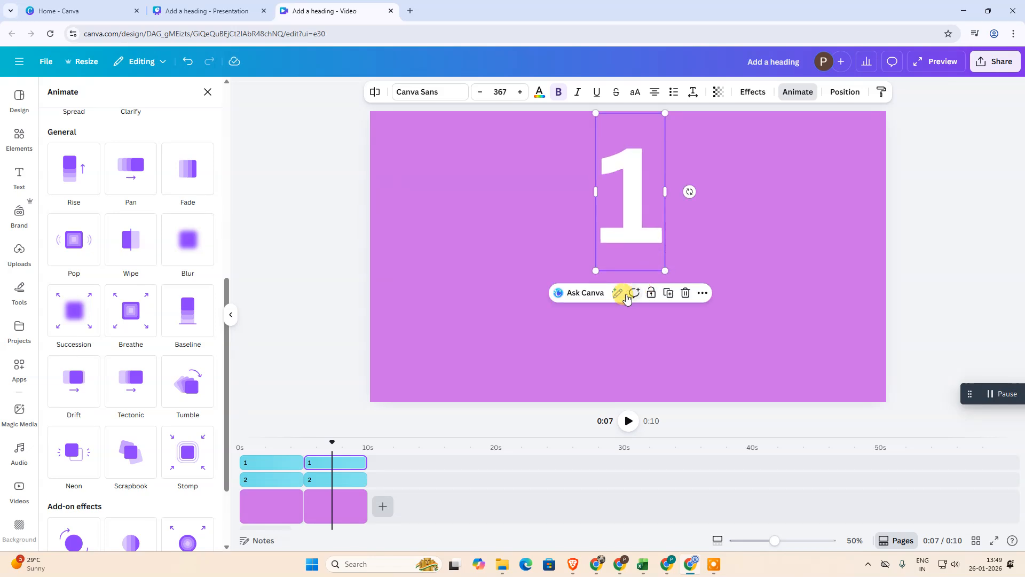
Place the second clip's "2" centred below the "1" on the page and enlarge it to font size 208.
left_click(343, 485)
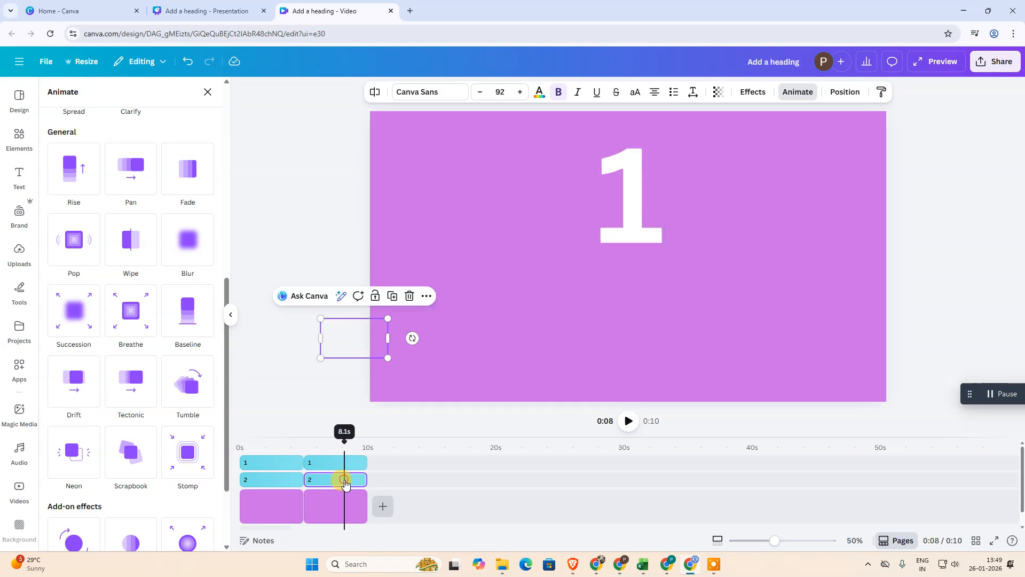
left_click_drag(377, 346, 624, 297)
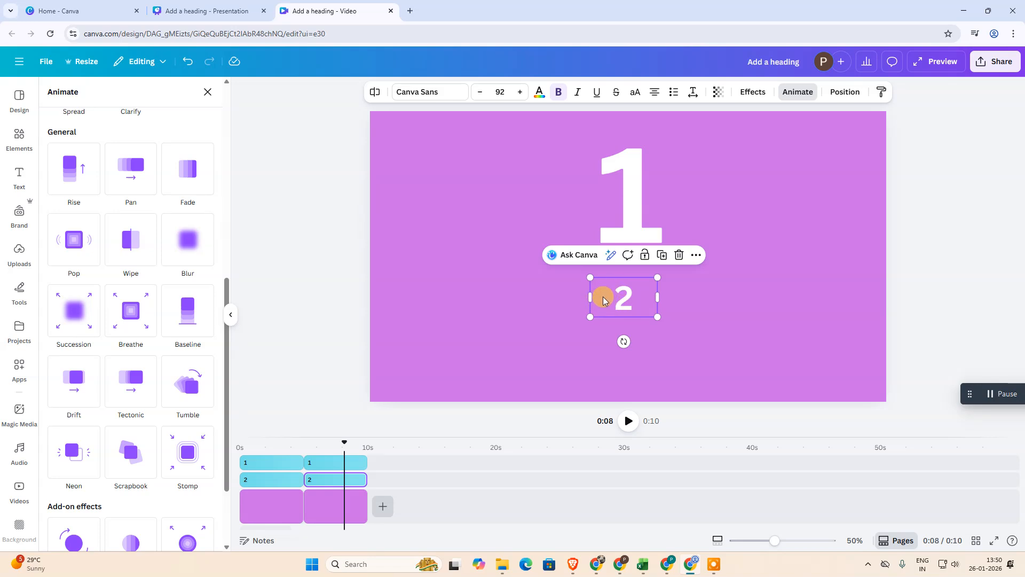
left_click_drag(657, 316, 738, 372)
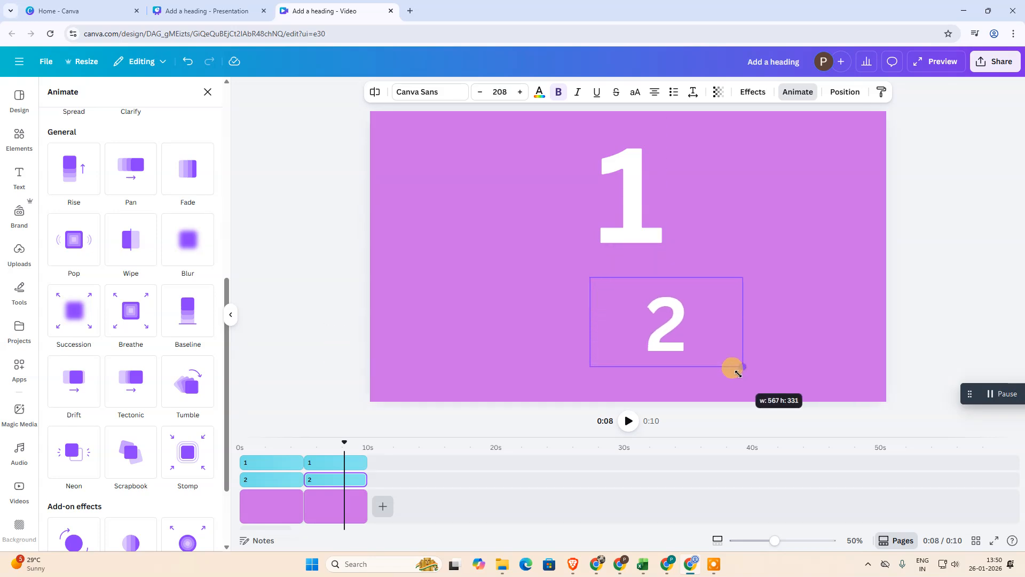
left_click_drag(665, 321, 638, 321)
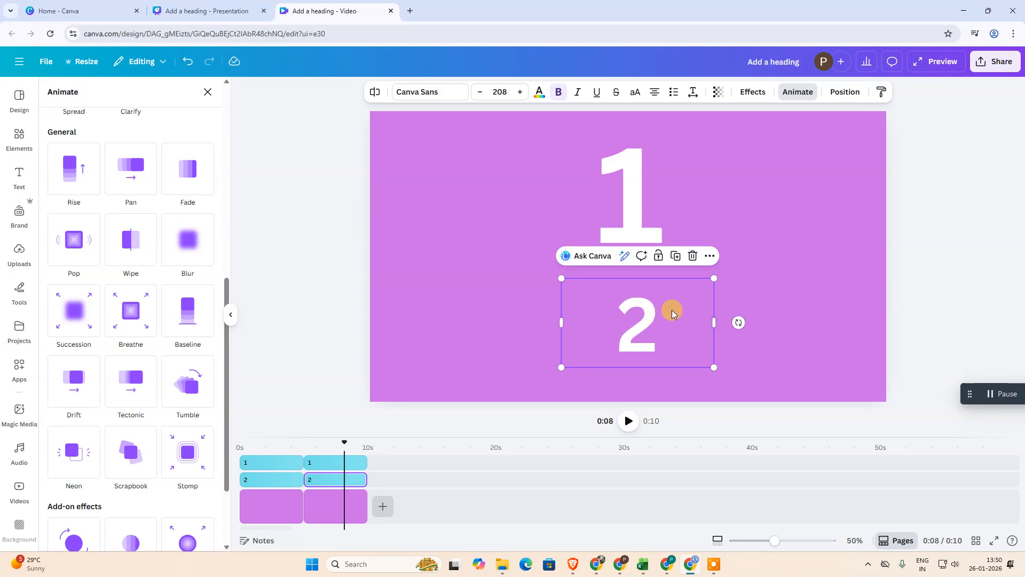
left_click_drag(647, 321, 639, 322)
left_click(508, 307)
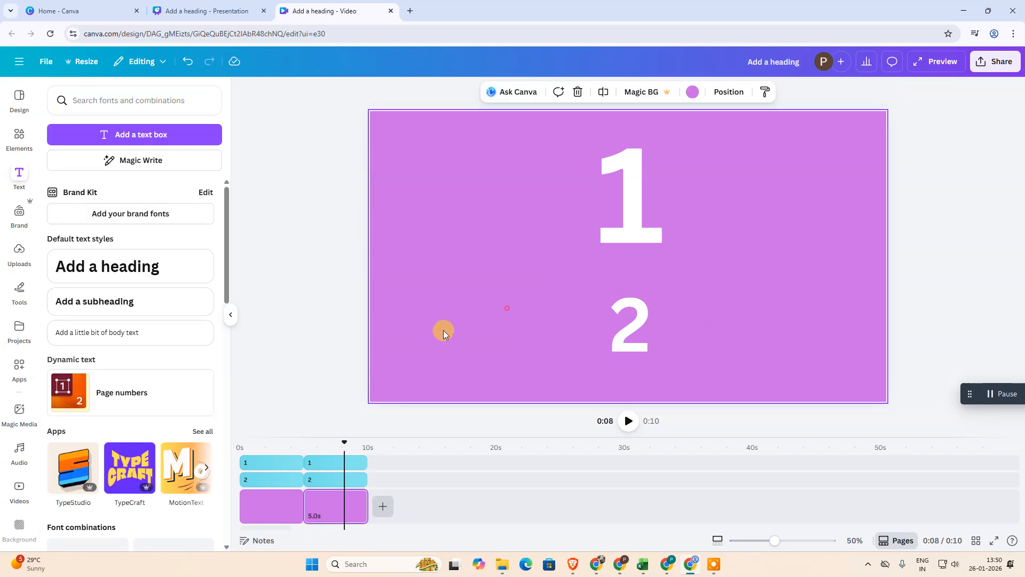
left_click(632, 222)
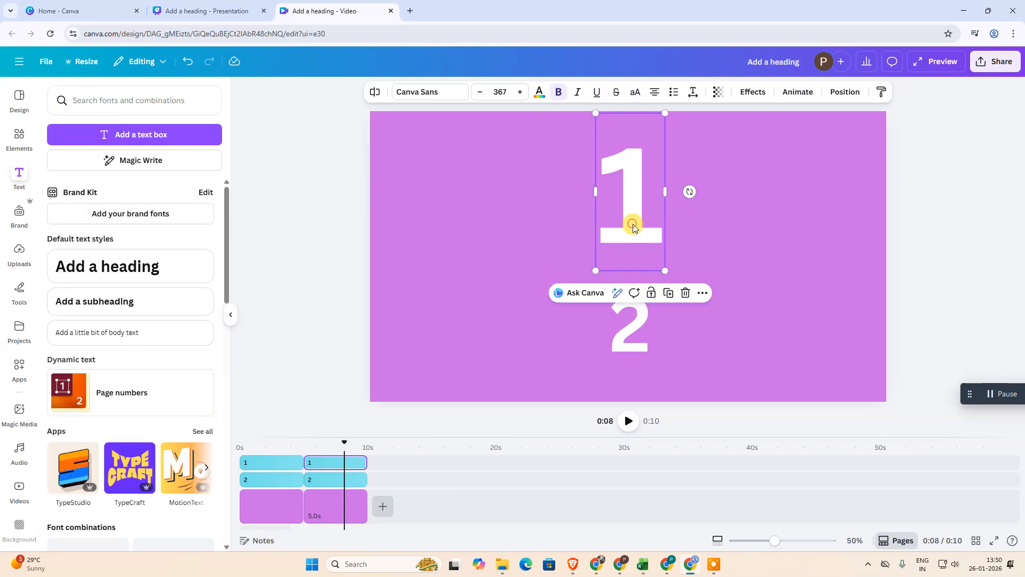
left_click(630, 335)
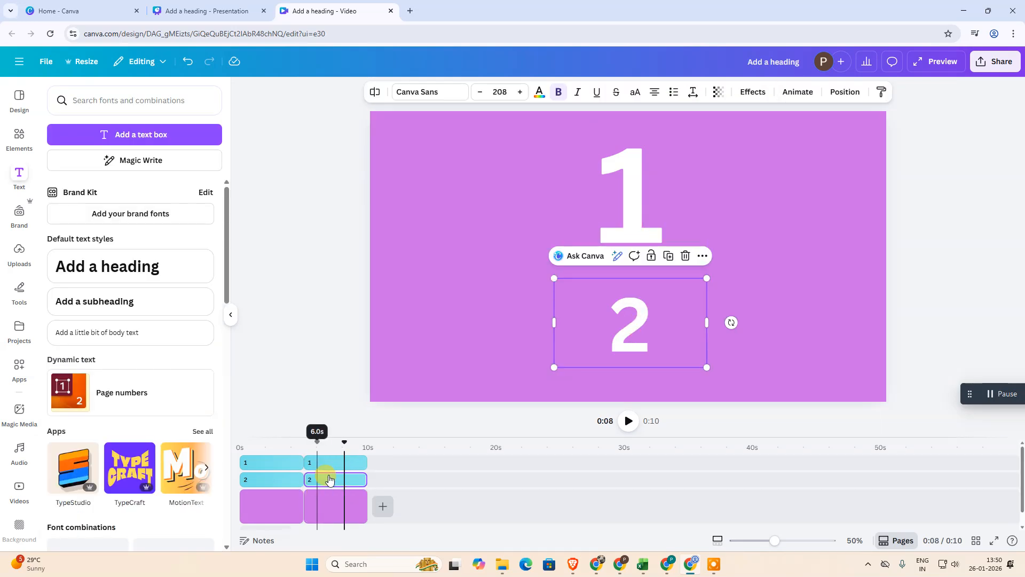
left_click(649, 235)
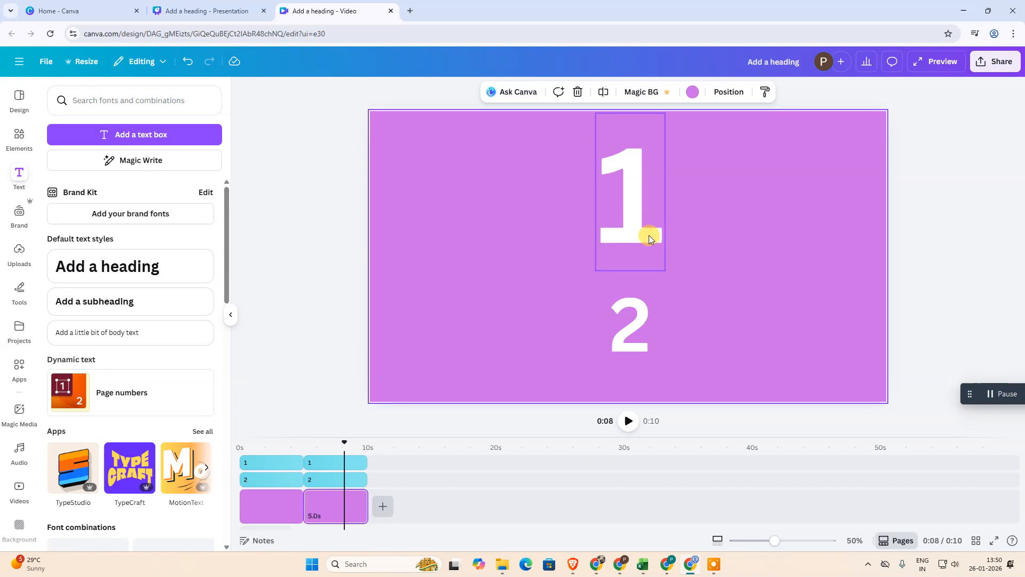
left_click(639, 332)
left_click(835, 271)
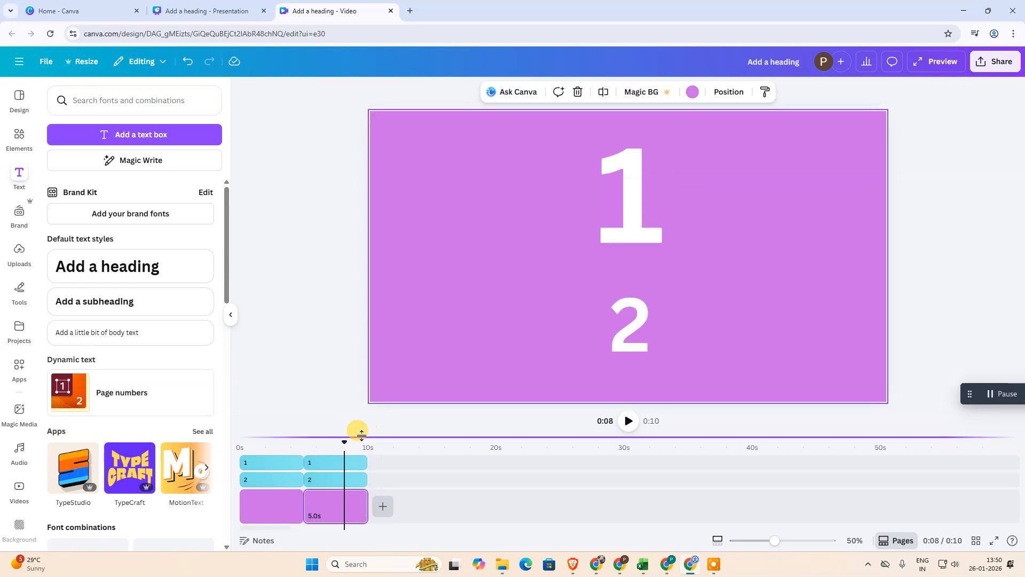
Return the playhead to the start and add a 2.5-second Match & Move transition between the two background clips.
left_click_drag(344, 446, 240, 449)
left_click_drag(239, 449, 242, 449)
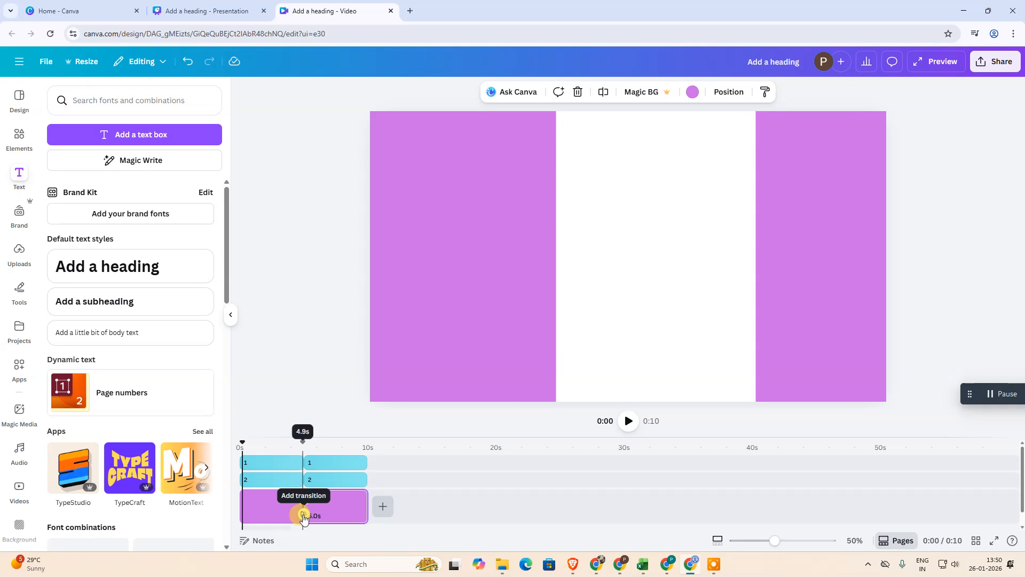
left_click(303, 516)
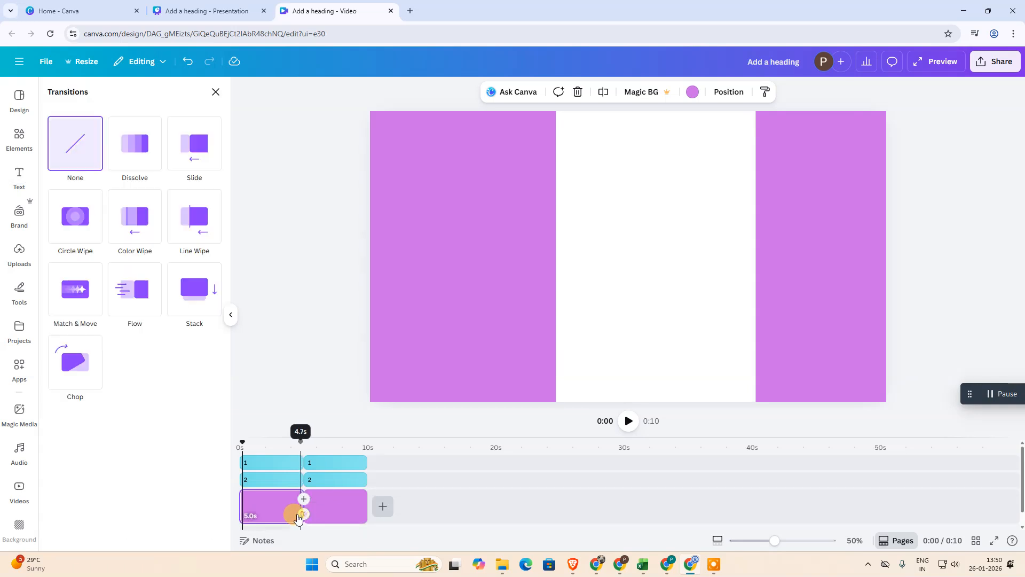
left_click(59, 311)
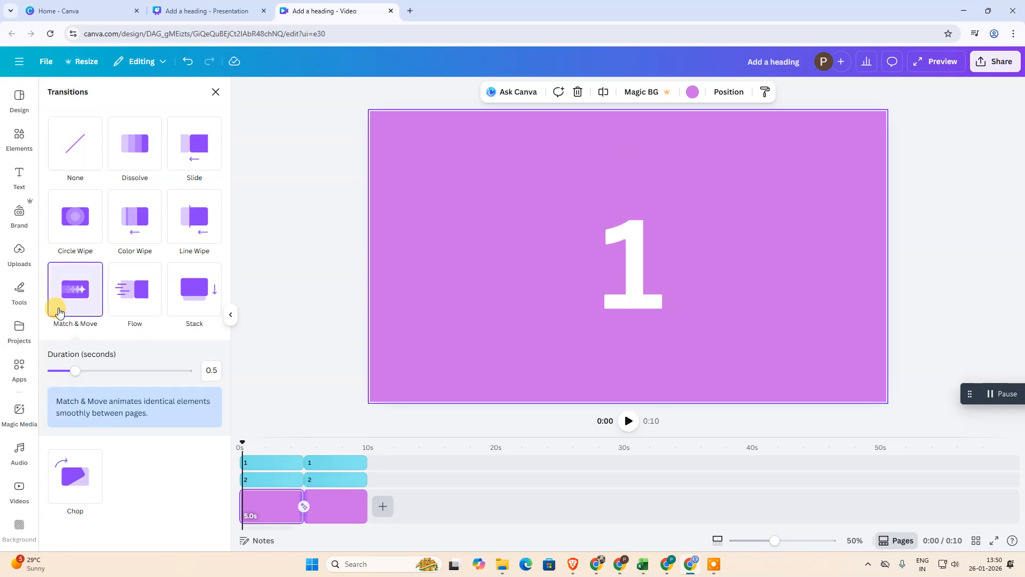
left_click_drag(77, 375, 154, 377)
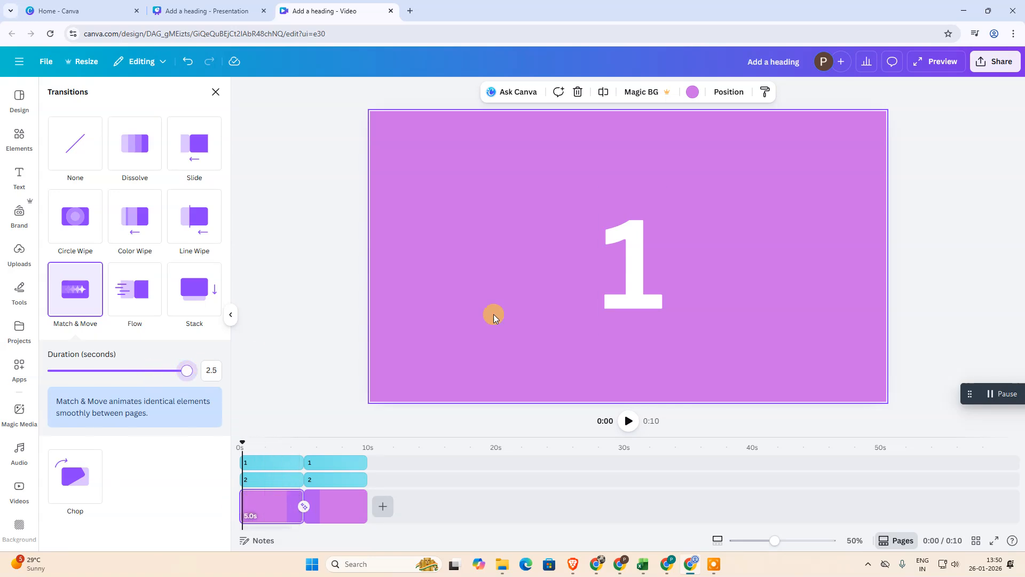
Play the video to review the transition between the clips, and compare the first and second page layouts.
left_click(628, 422)
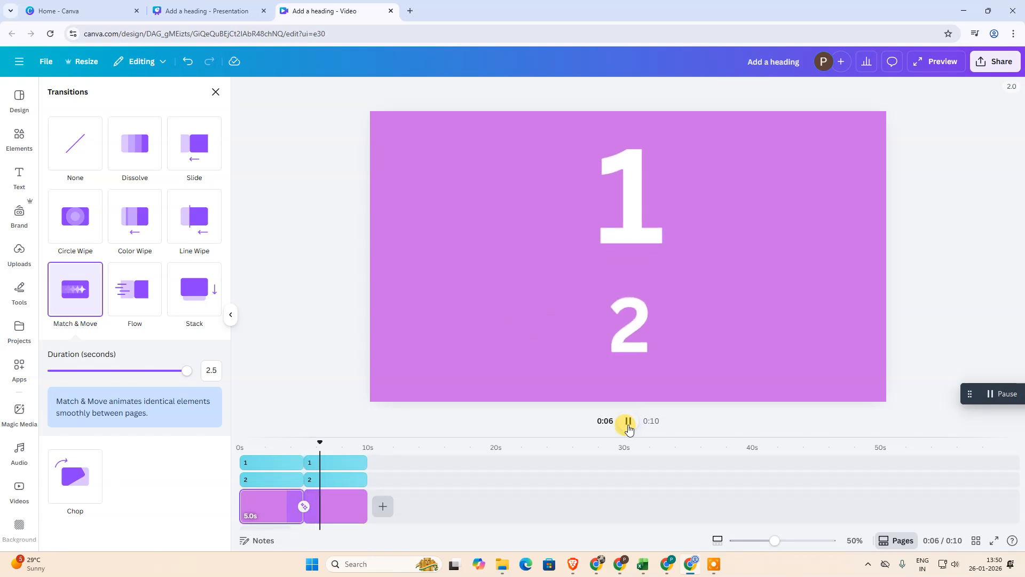
left_click_drag(334, 439, 248, 443)
left_click(628, 420)
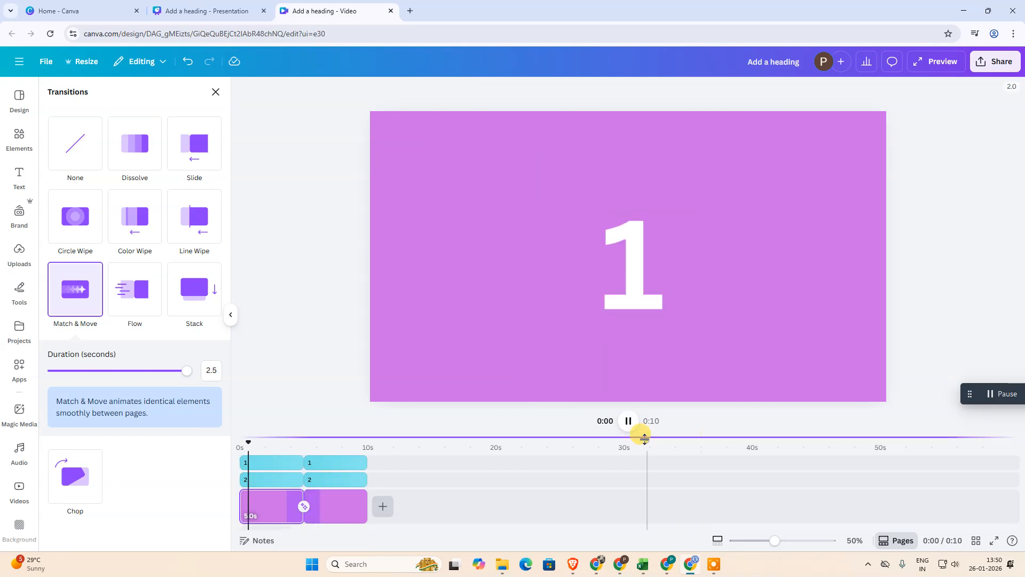
left_click(343, 516)
left_click(270, 515)
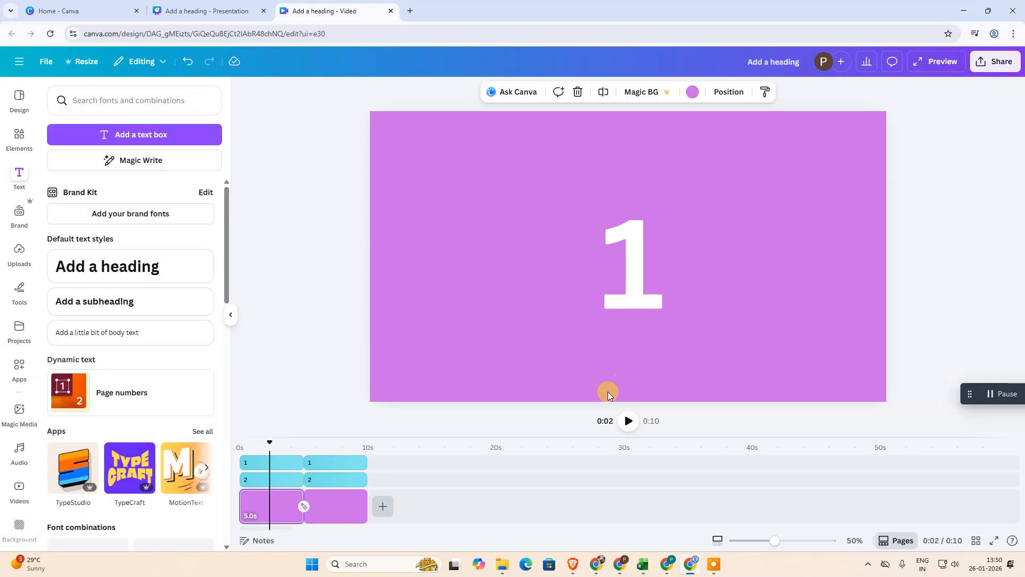
left_click(630, 421)
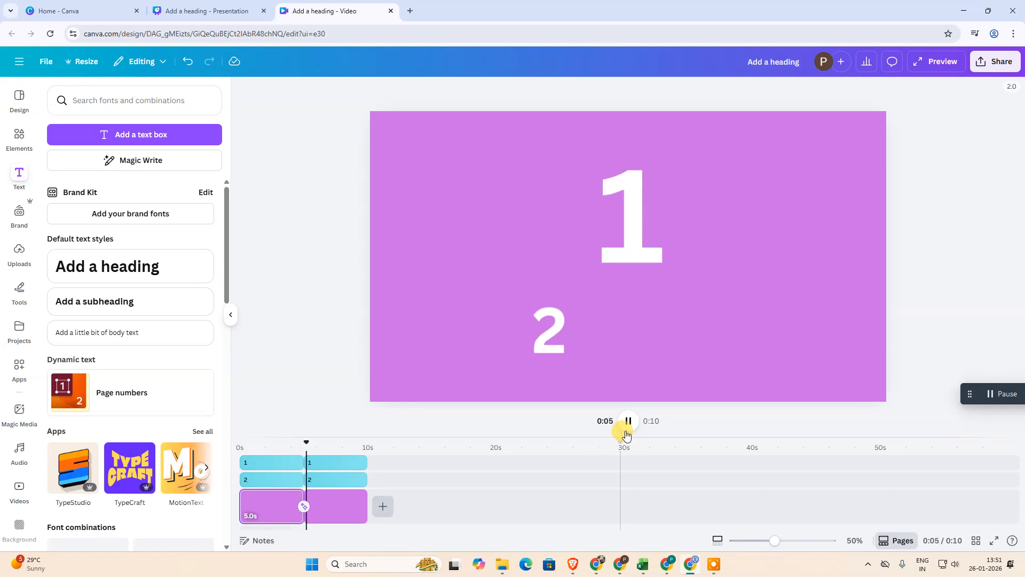
left_click(628, 421)
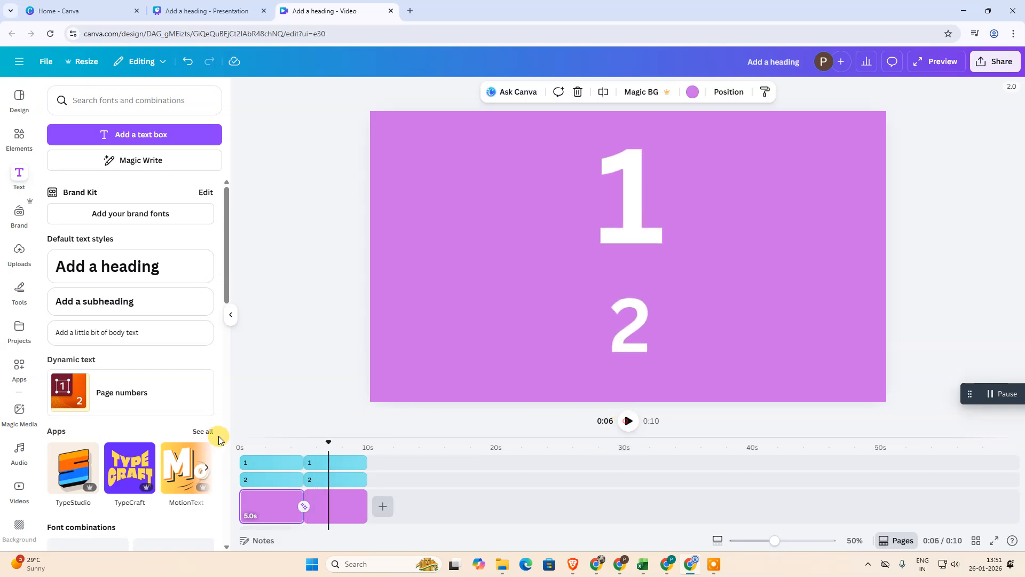
left_click(264, 503)
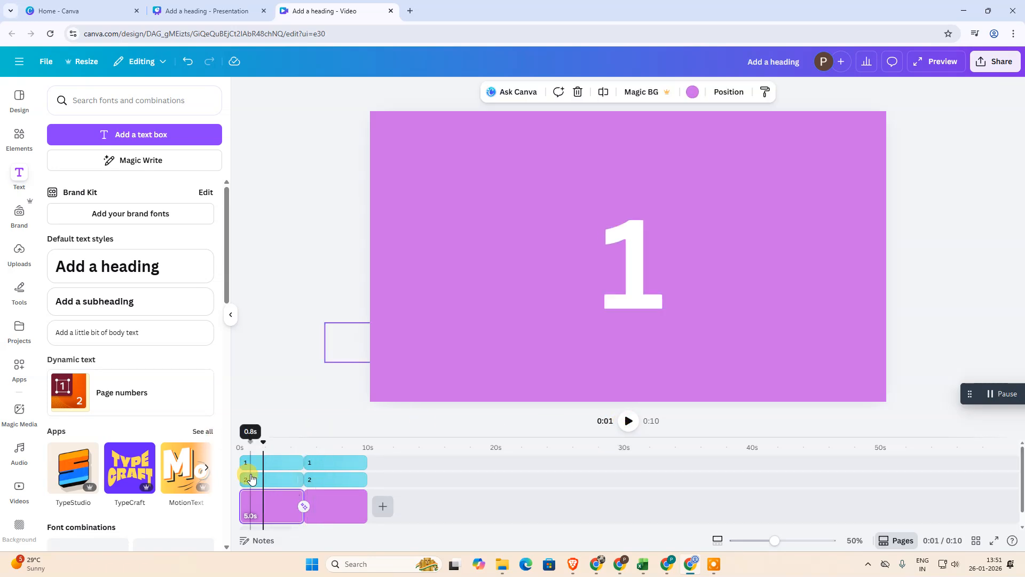
left_click(305, 505)
left_click(345, 503)
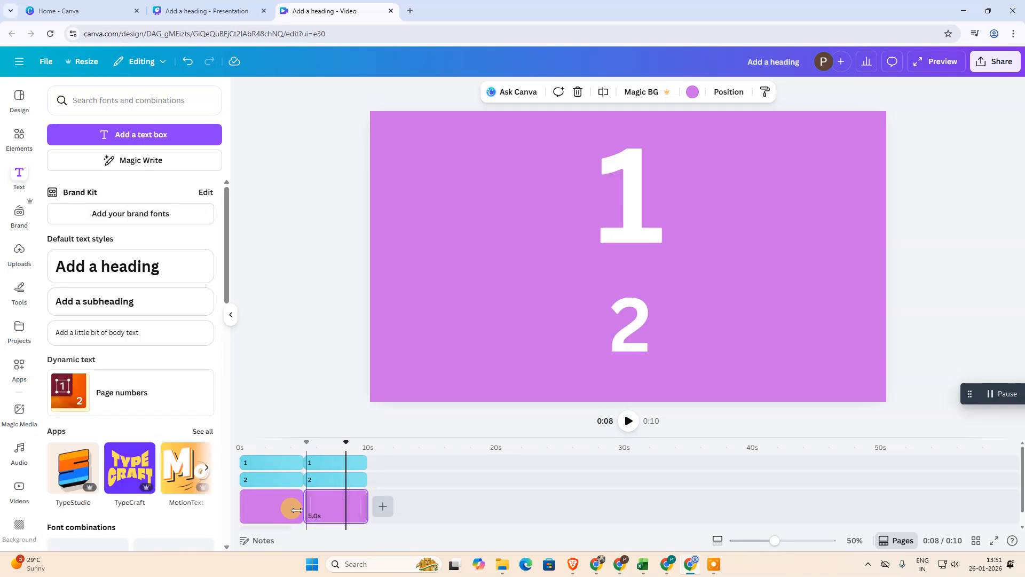
Shorten the first "1", "2" and background clips to a matching length, and trim the second set to about 3.1 seconds.
left_click(255, 500)
left_click(258, 462)
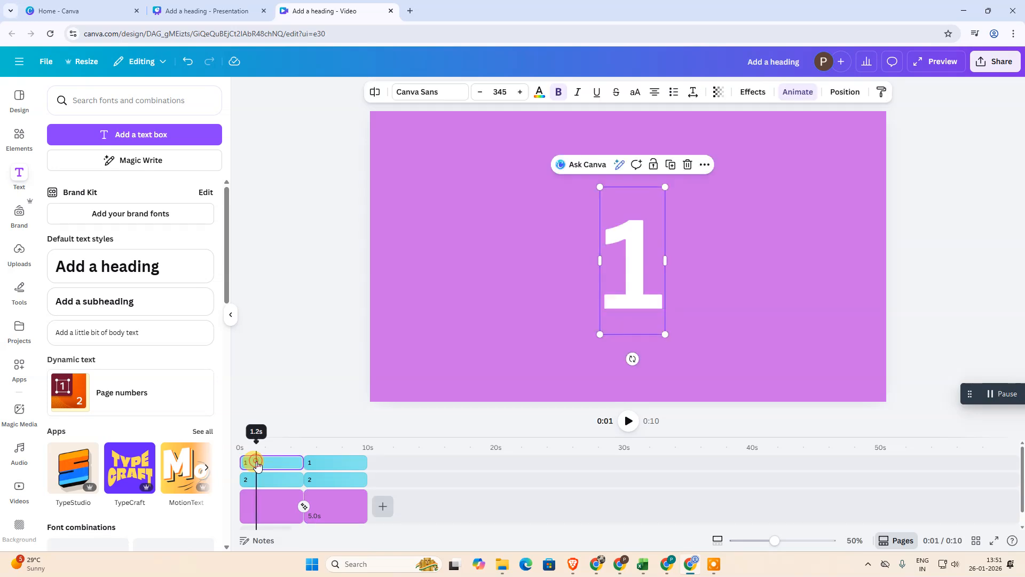
left_click_drag(299, 462, 261, 465)
left_click(270, 517)
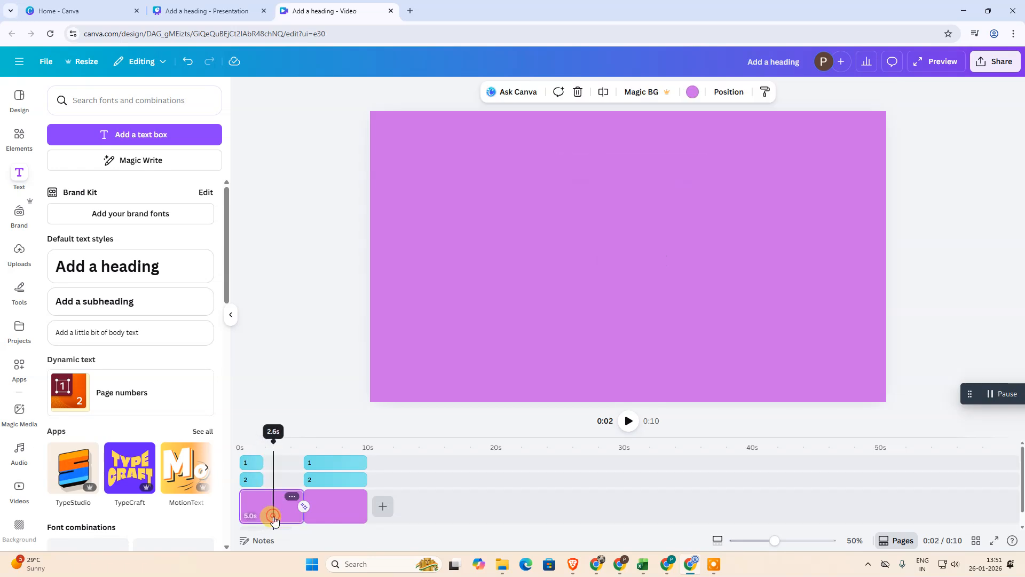
left_click_drag(296, 506, 258, 506)
left_click_drag(331, 464, 304, 463)
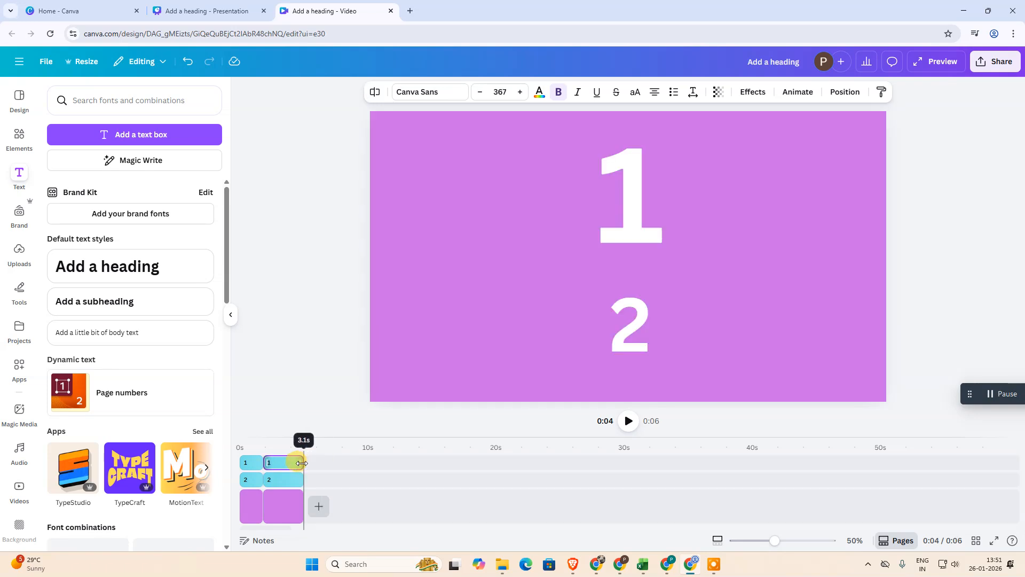
Play the shortened video from the beginning to check its timing.
mouse_move(304, 441)
left_mouse_down()
mouse_move(267, 446)
mouse_move(305, 442)
left_mouse_up()
left_click(628, 420)
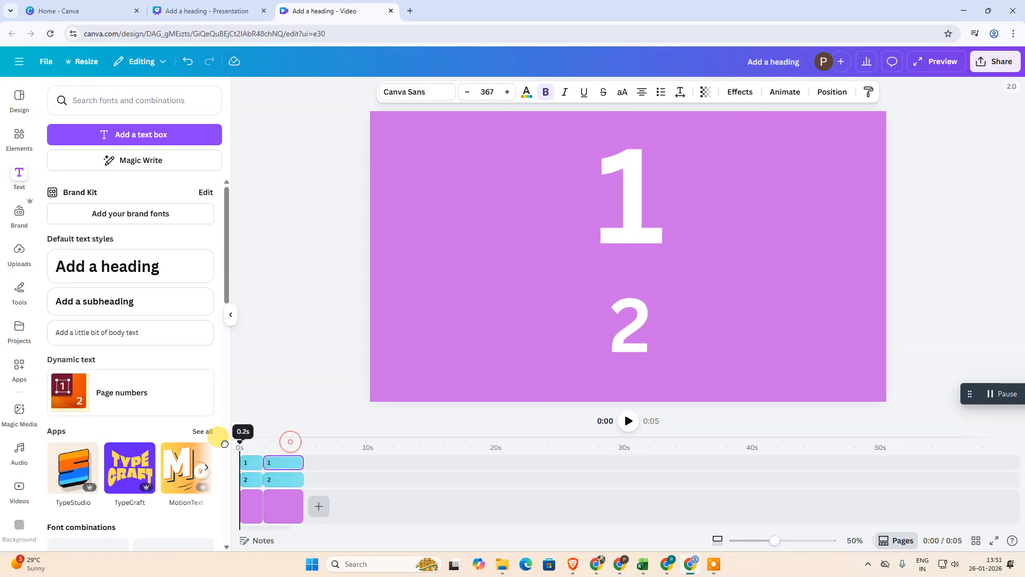
left_click(628, 421)
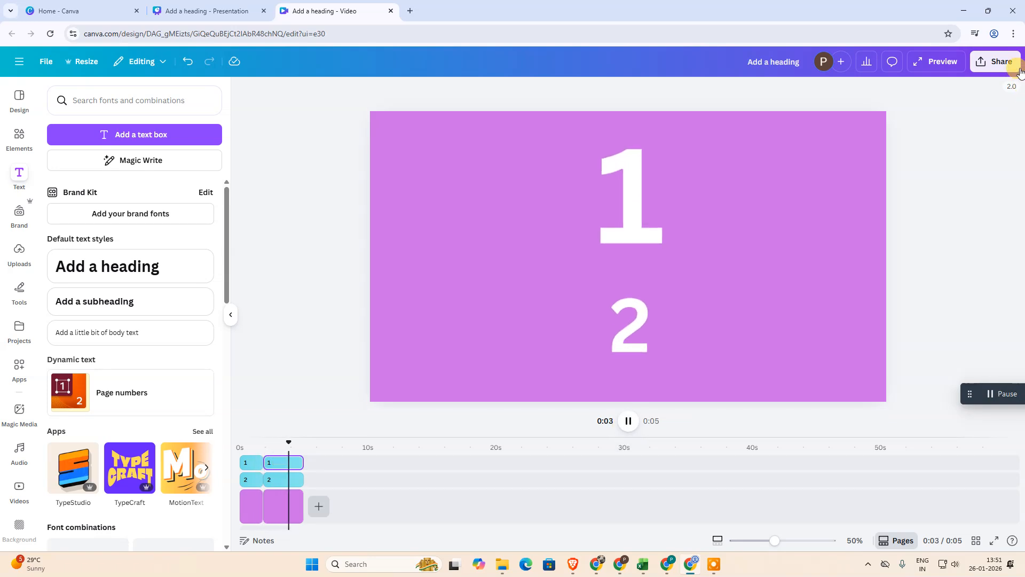
Download the design as an MP4 video at 720p quality.
left_click(995, 61)
left_click(825, 281)
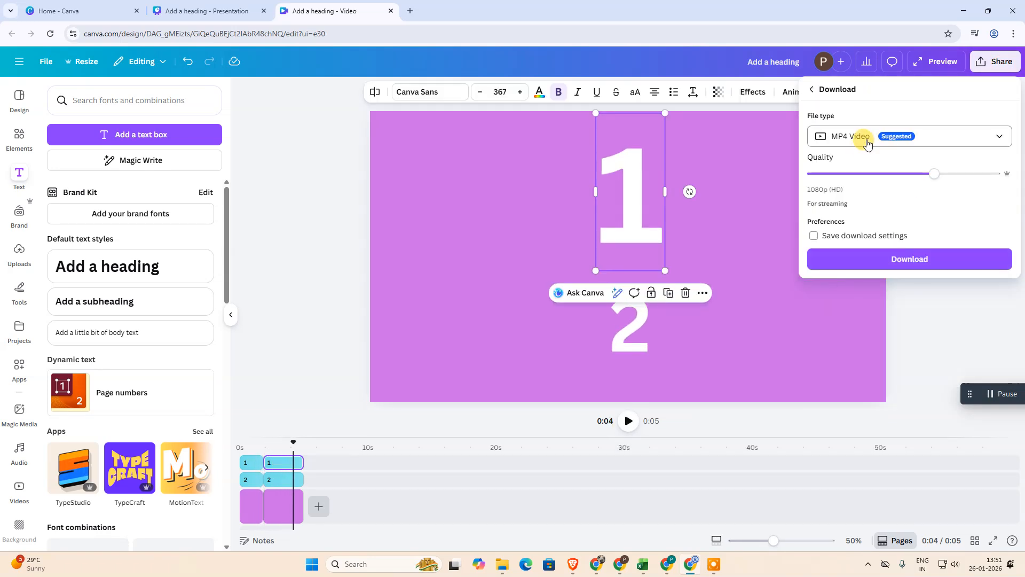
left_click(895, 173)
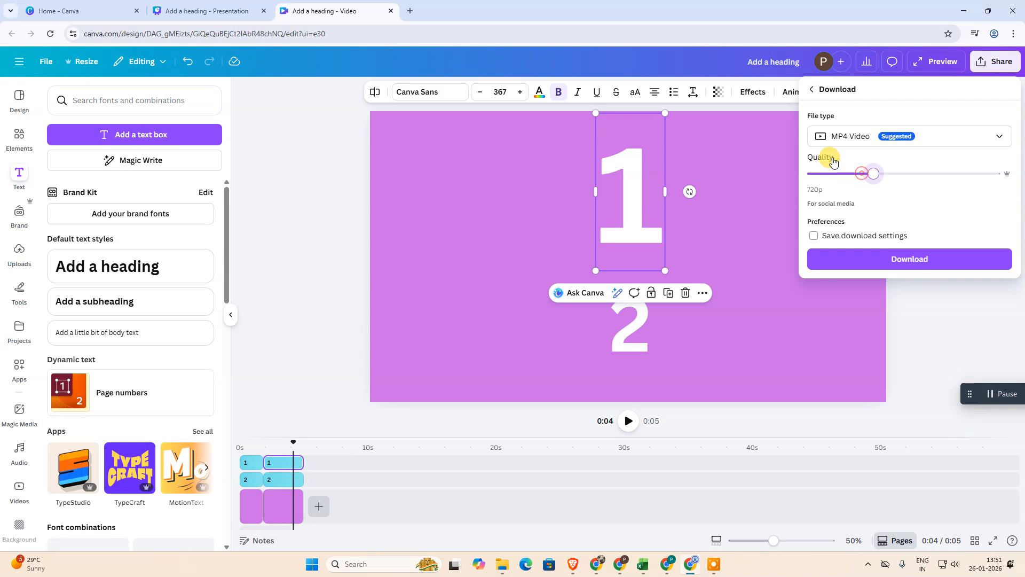
left_click(899, 260)
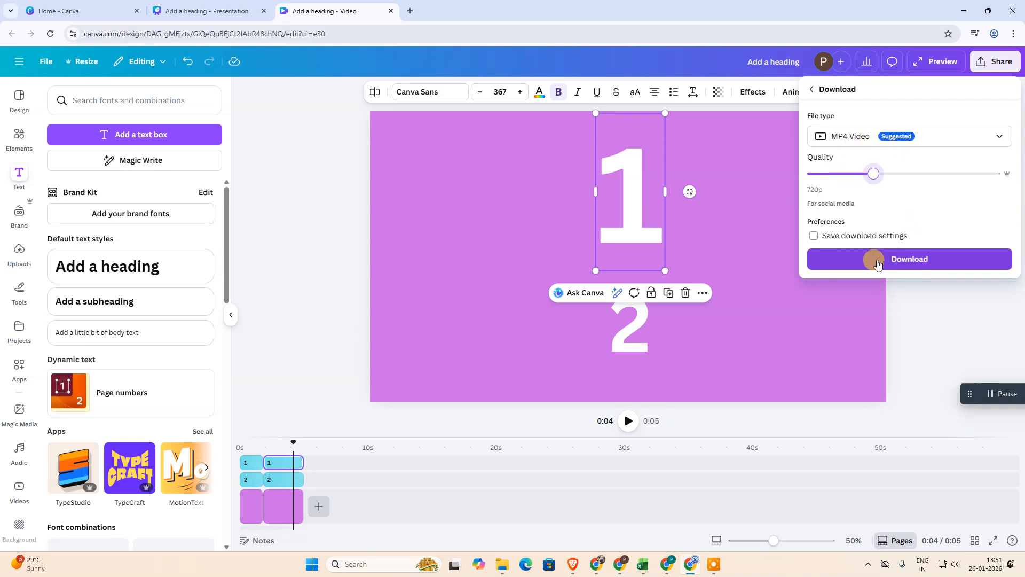